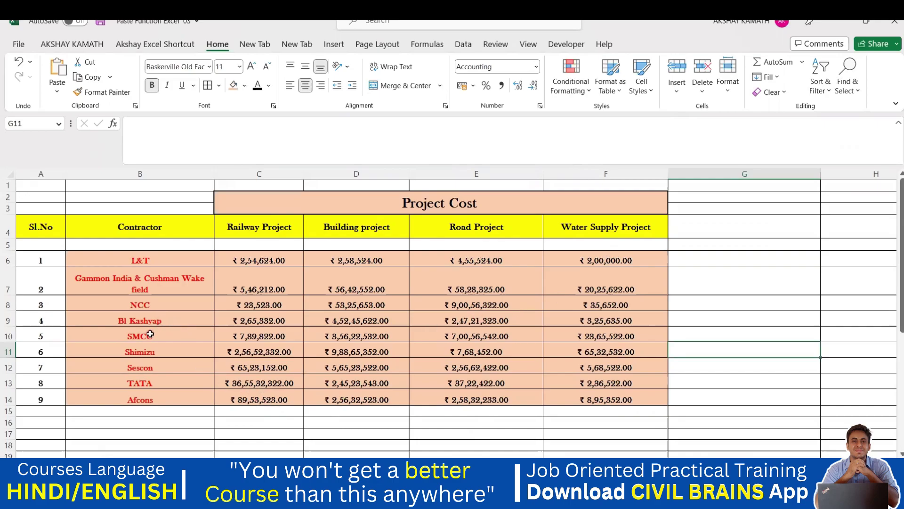
- Copy the nine contractor rows B6:F14 and paste them starting at B15
left_click_drag(142, 261, 617, 396)
key("ctrl+c")
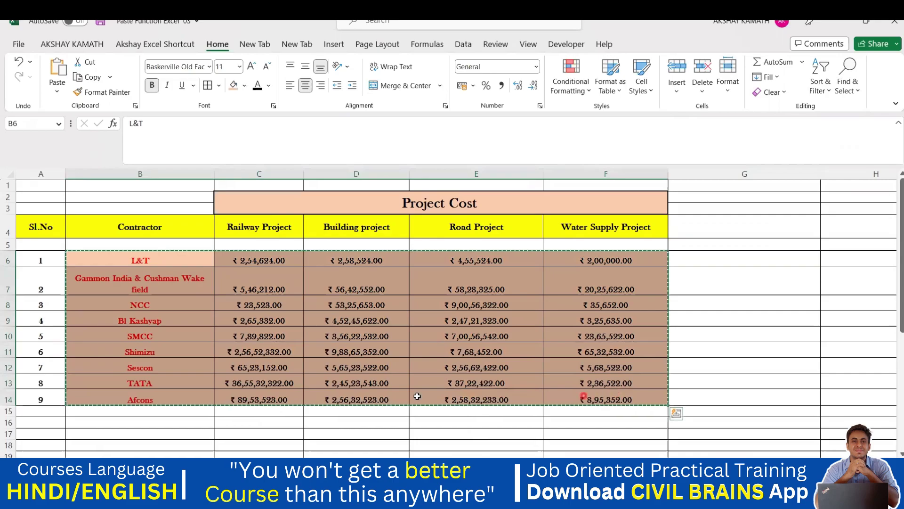
scroll(106, 372, "down", 2)
left_click(115, 342)
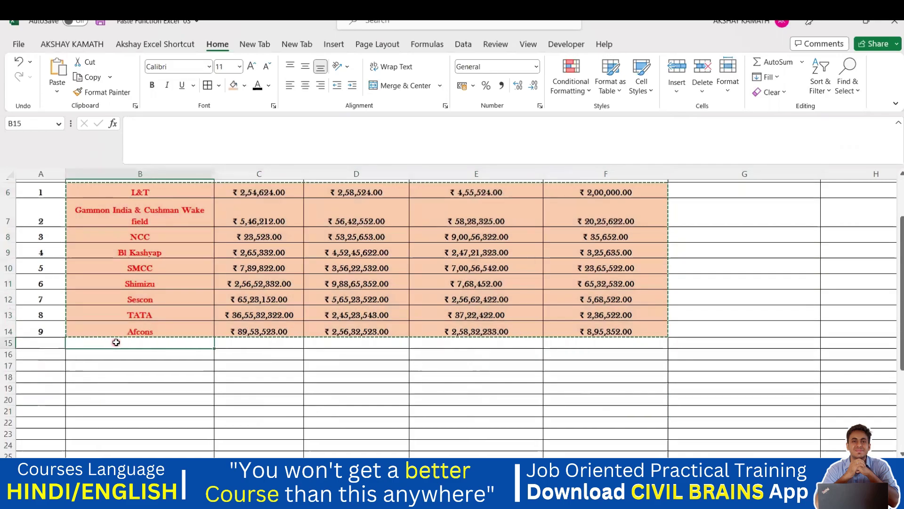
key("ctrl+v")
left_click(700, 370)
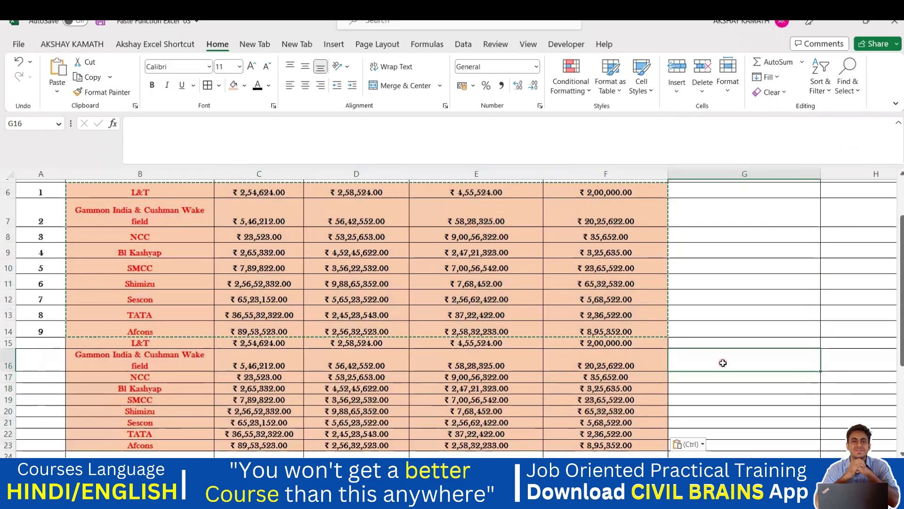
key("Escape")
- Check the pasted copy by selecting the NCC row 17 and the Shimizu railway cost in C20
scroll(213, 377, "up", 2)
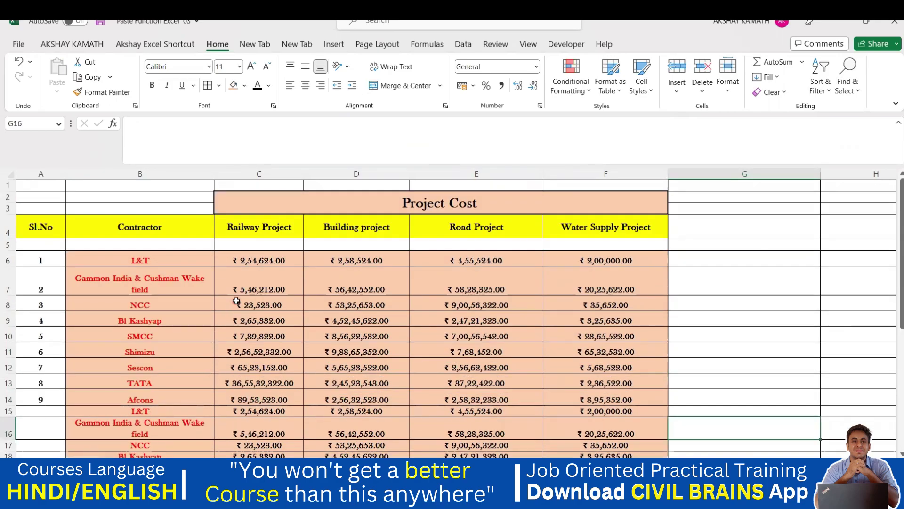
scroll(236, 300, "down", 1)
scroll(237, 300, "down", 2)
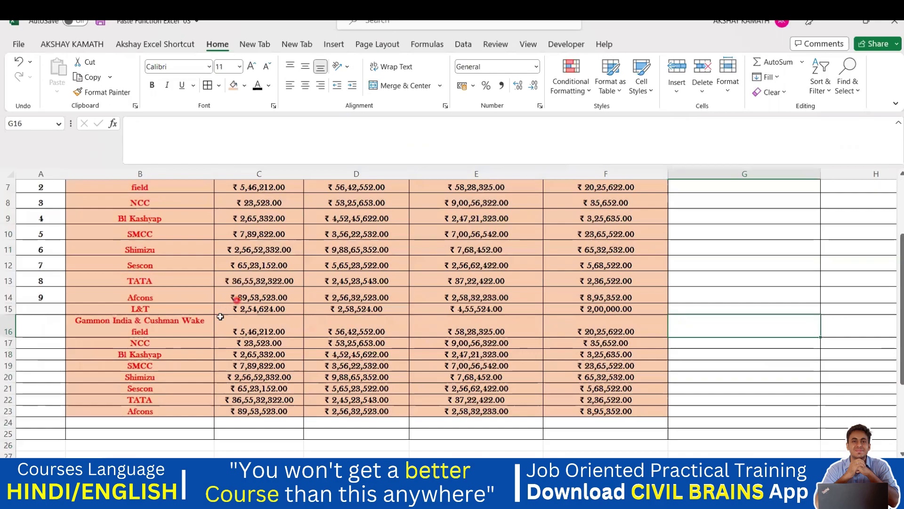
left_click_drag(150, 345, 254, 345)
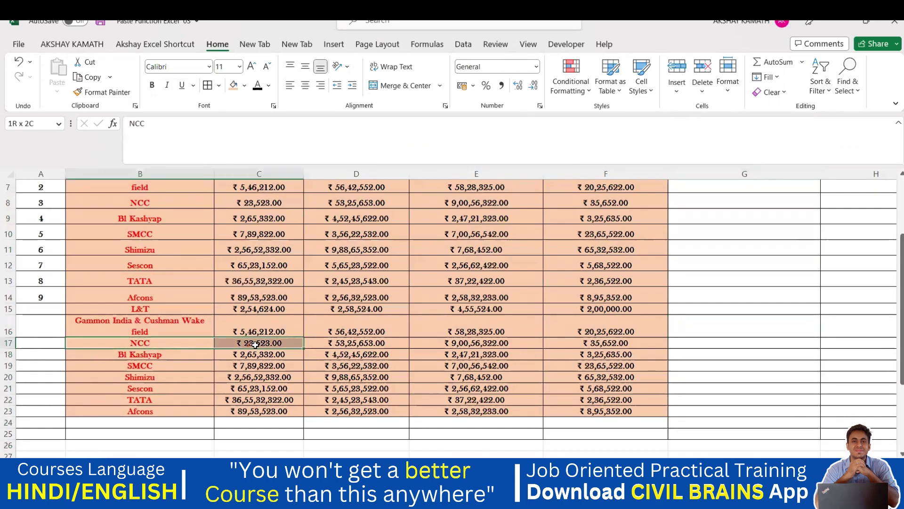
left_click(244, 376)
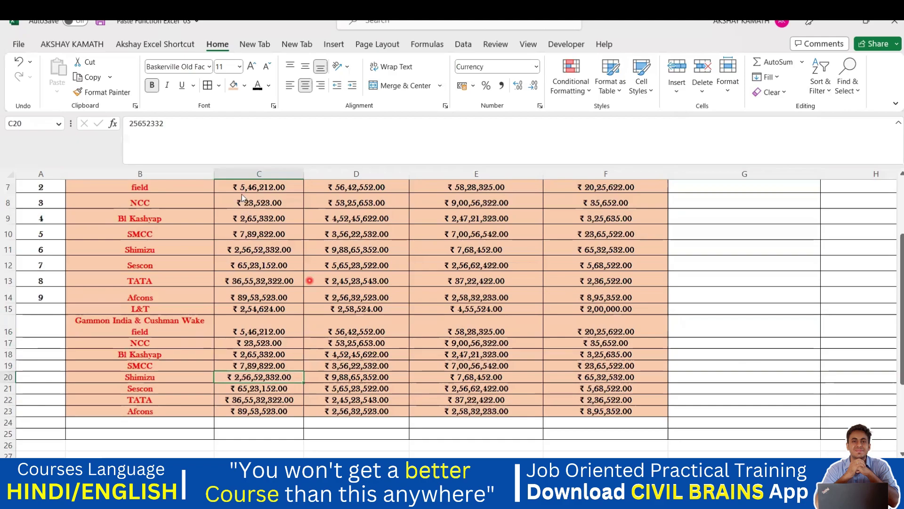
scroll(163, 261, "up", 2)
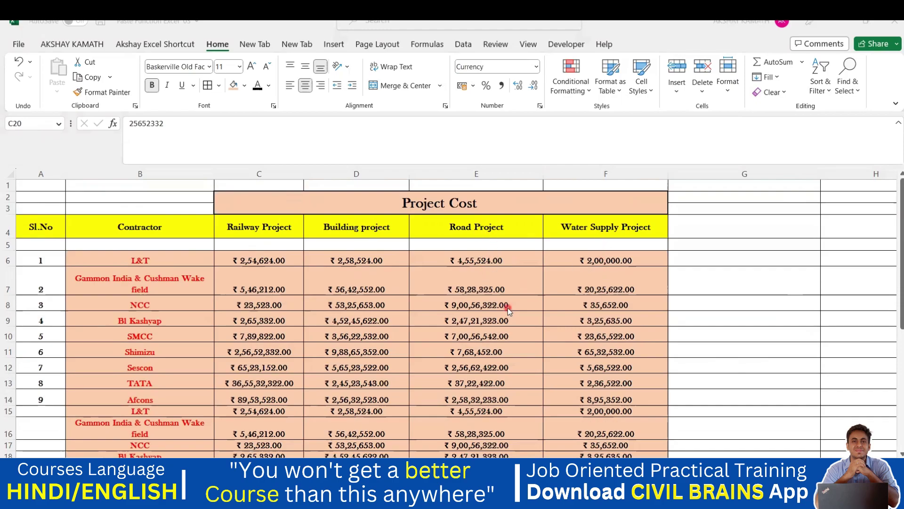
scroll(512, 304, "down", 2)
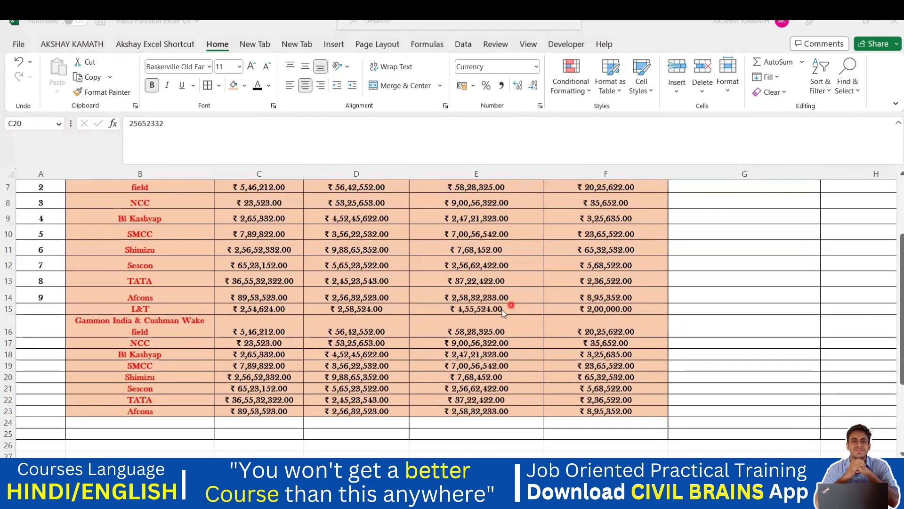
scroll(502, 309, "down", 1)
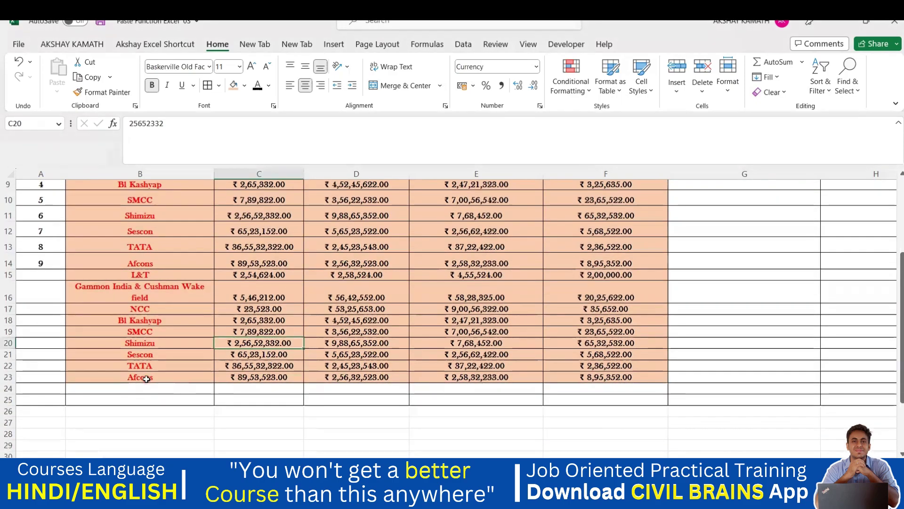
left_click(145, 378)
left_click(349, 380)
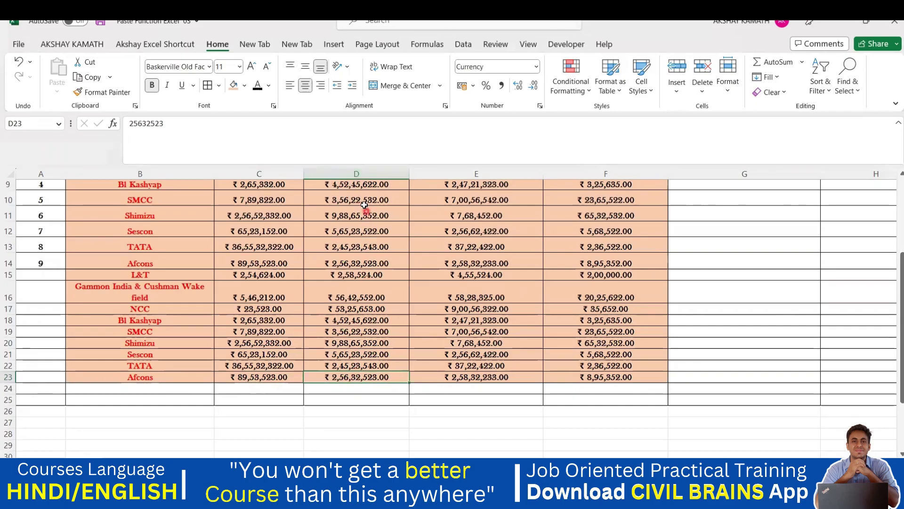
scroll(388, 196, "up", 3)
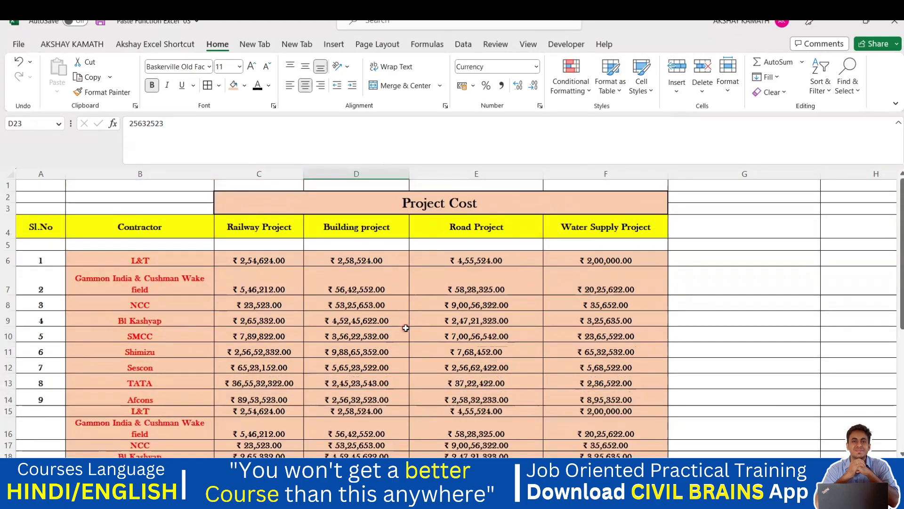
mouse_move(638, 500)
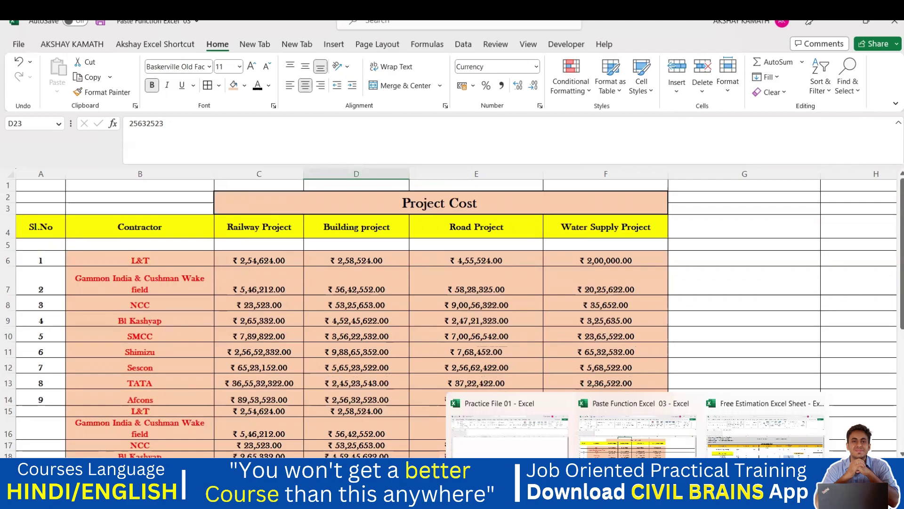
- Bring up the Free Estimation Excel Sheet workbook and inspect the F30 thickness and G30 height values
left_click(746, 444)
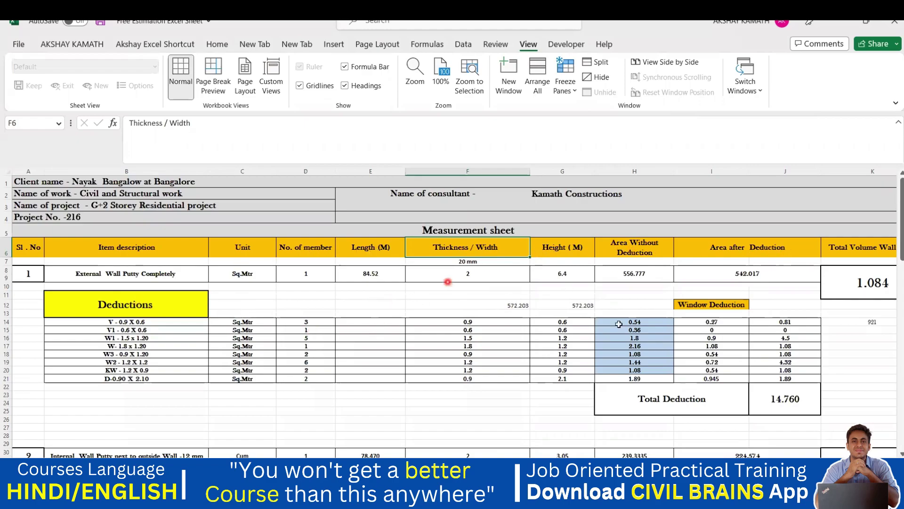
scroll(607, 324, "down", 2)
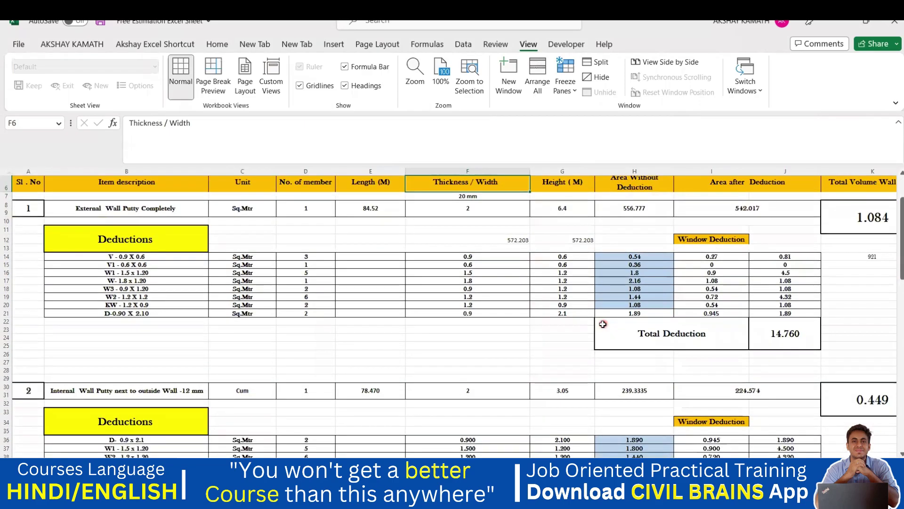
scroll(602, 324, "down", 3)
left_click(481, 313)
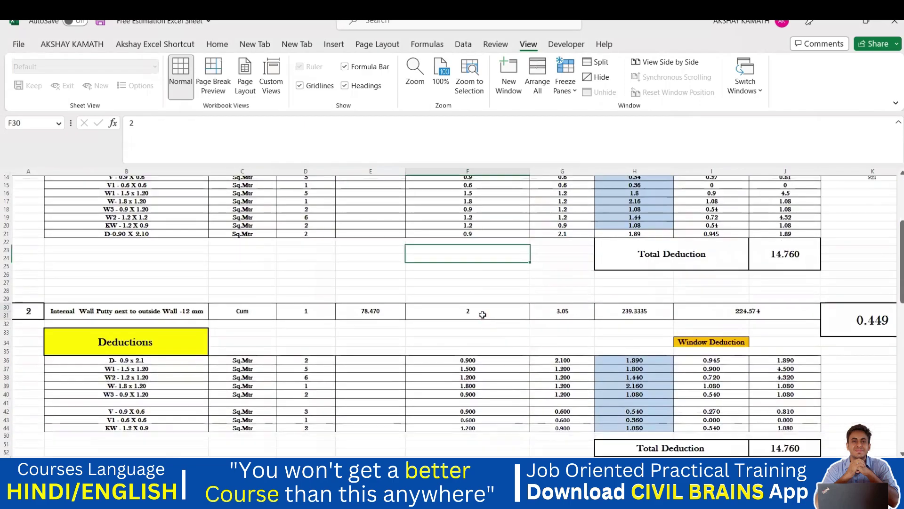
left_click(577, 314)
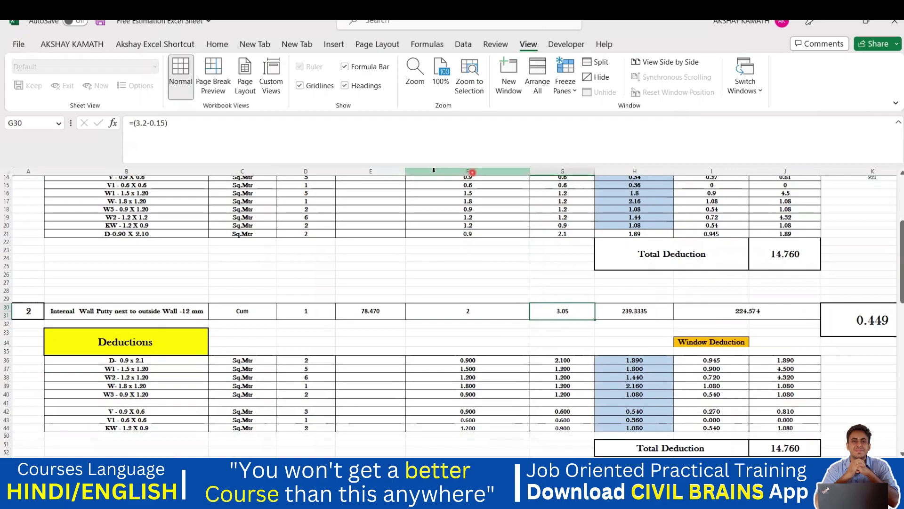
scroll(553, 371, "up", 3)
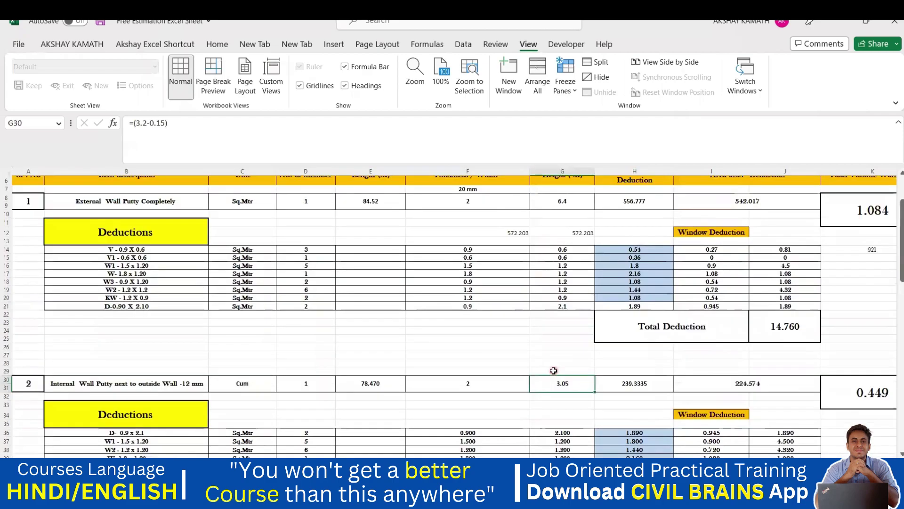
scroll(554, 371, "up", 2)
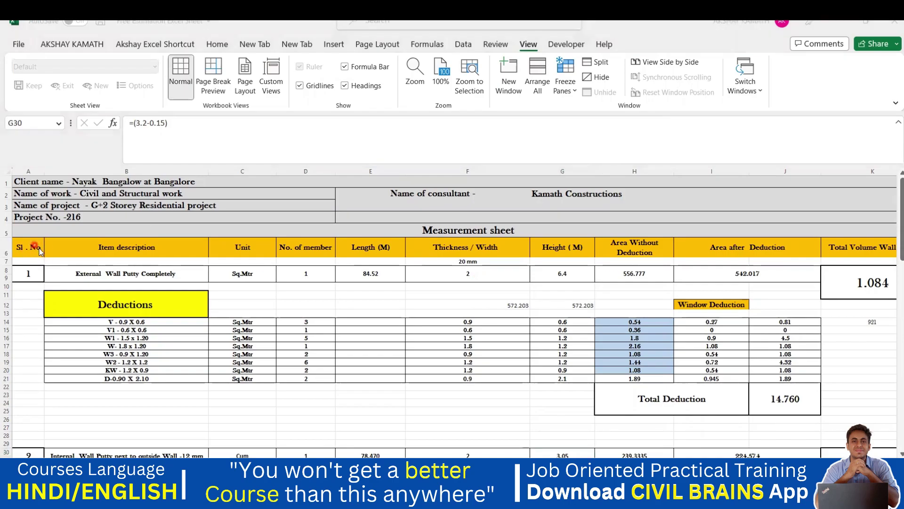
- Select the Measurement sheet's header row A6:J6, then pick cell A7 below it
left_click(21, 251)
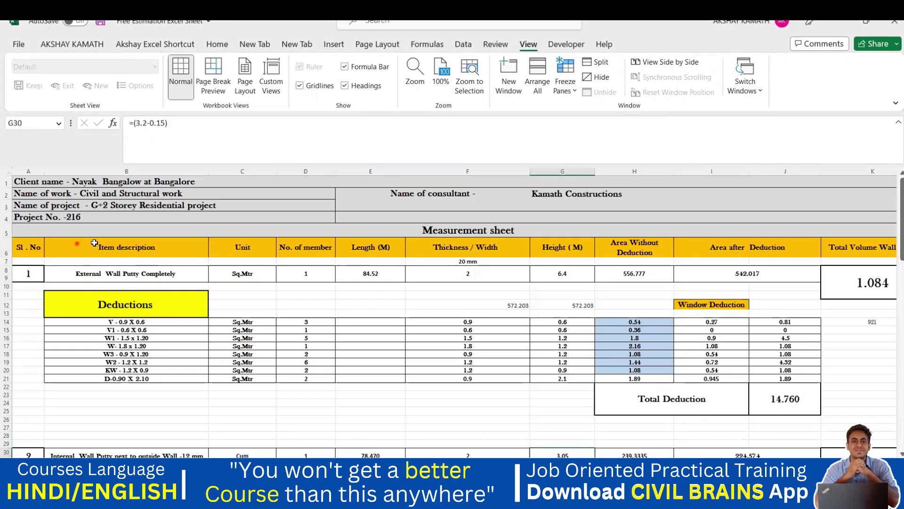
left_click_drag(21, 251, 851, 249)
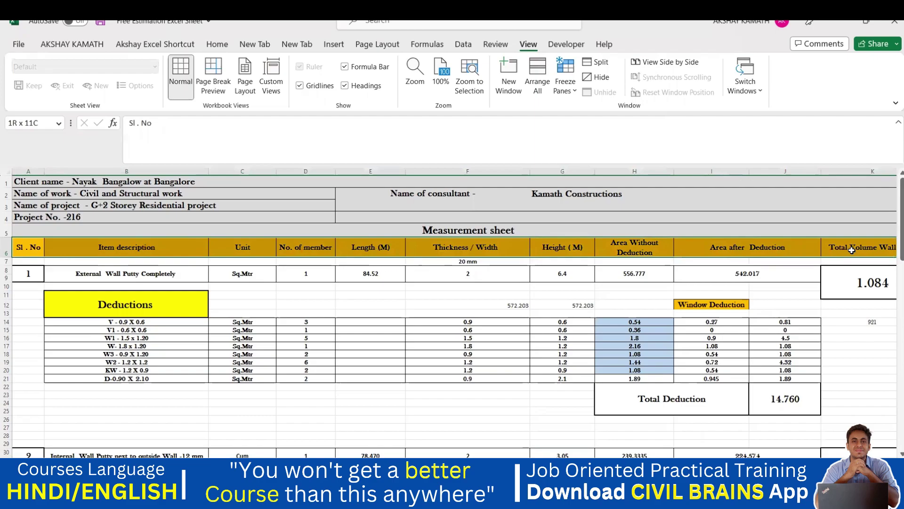
left_click(754, 295)
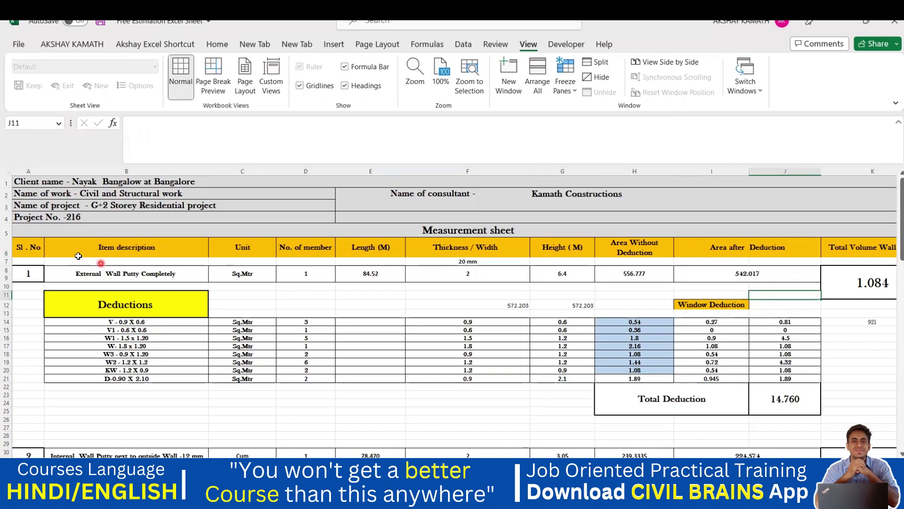
left_click_drag(30, 245, 851, 244)
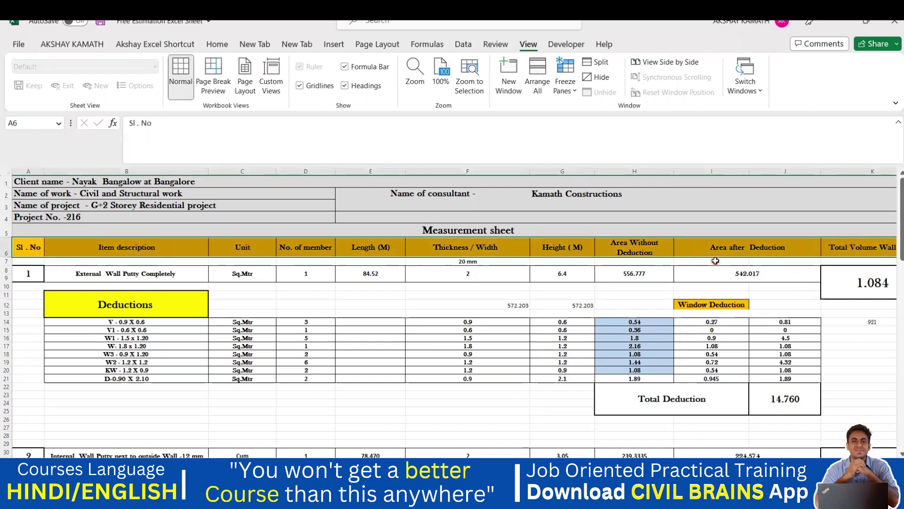
left_click(702, 273)
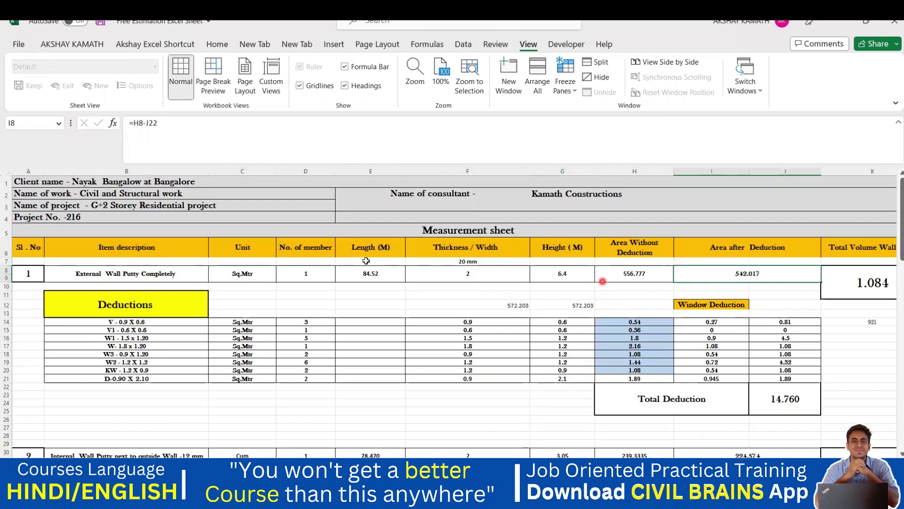
left_click(25, 262)
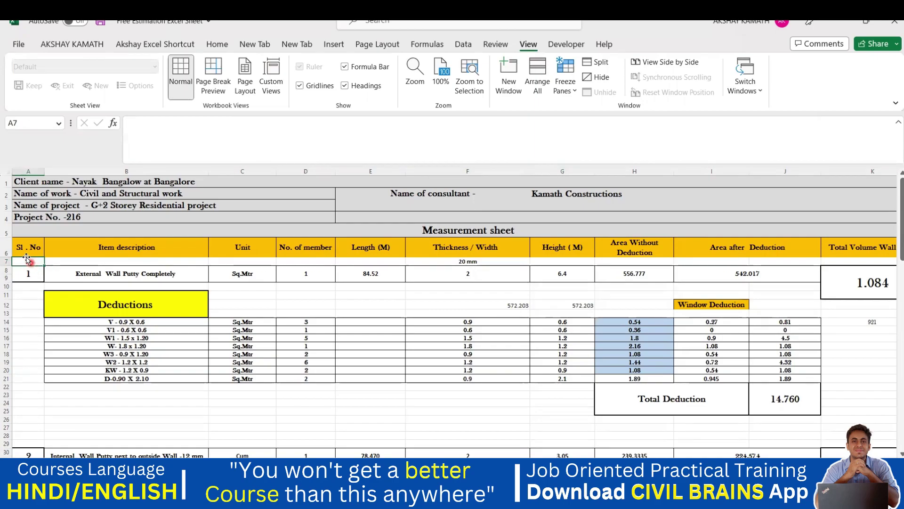
- Freeze panes at A7 so rows 1–6 stay fixed
left_click(533, 44)
double_click(534, 46)
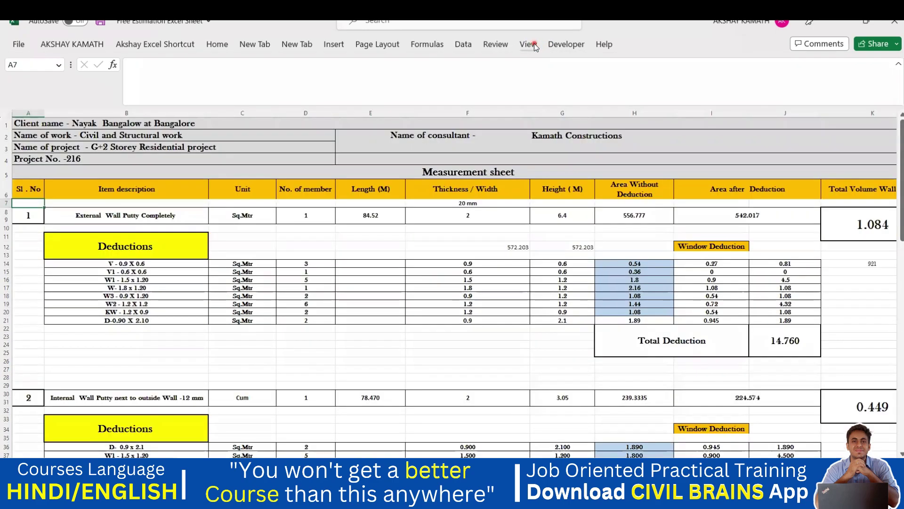
double_click(534, 46)
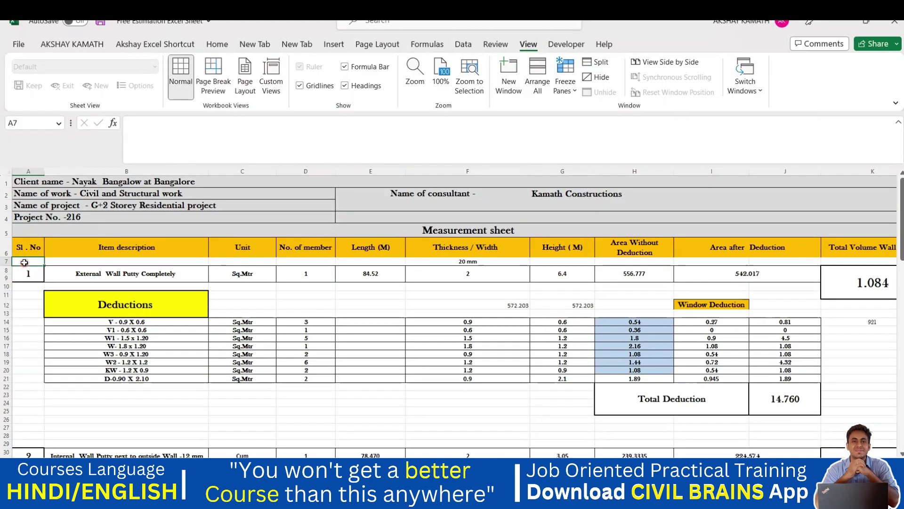
left_click(526, 49)
left_click(572, 91)
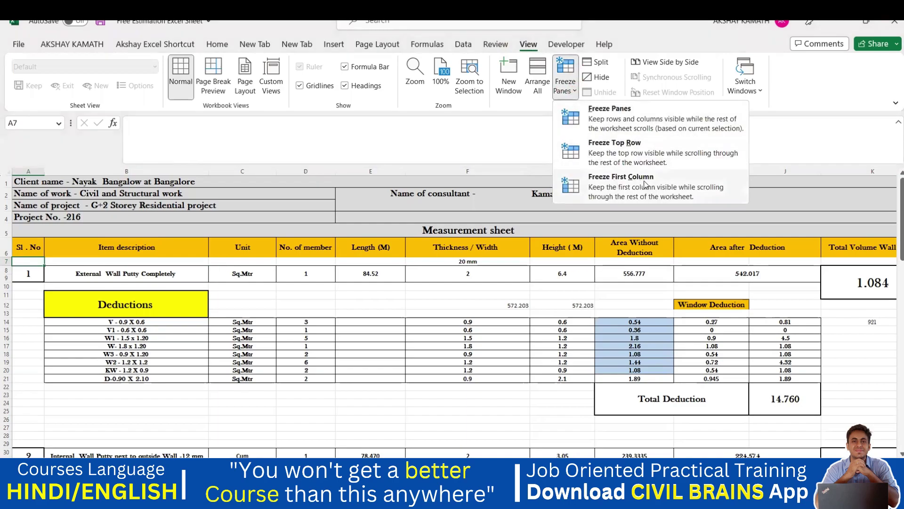
left_click(618, 120)
- Scroll down past the Deductions cell B11 to the lower wall putty items
left_click(97, 289)
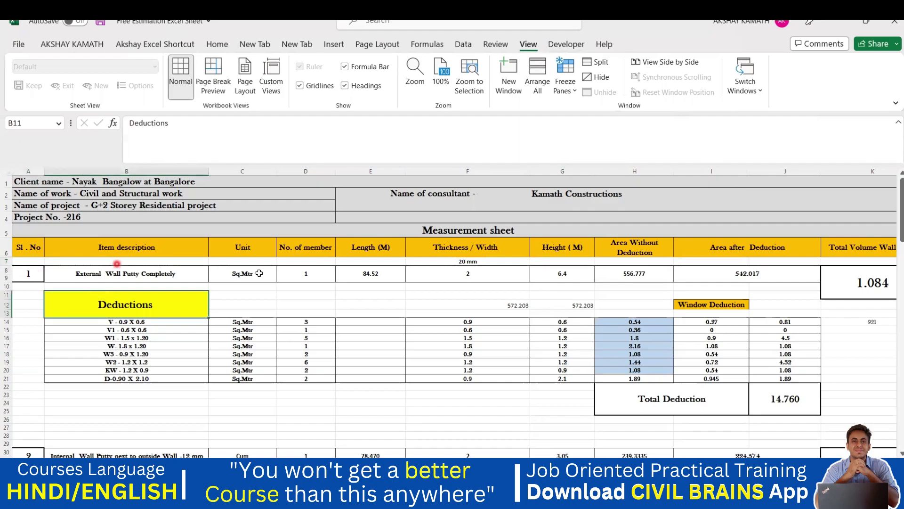
scroll(477, 295, "down", 12)
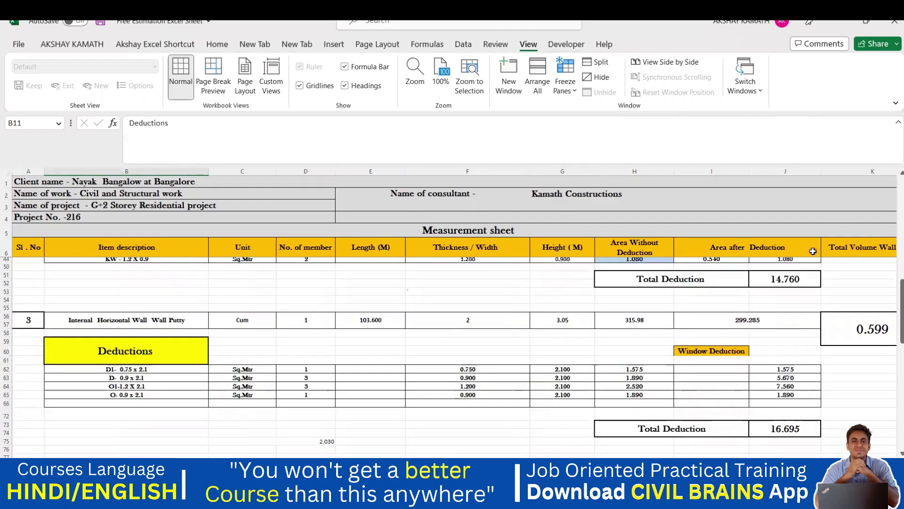
scroll(478, 343, "down", 6)
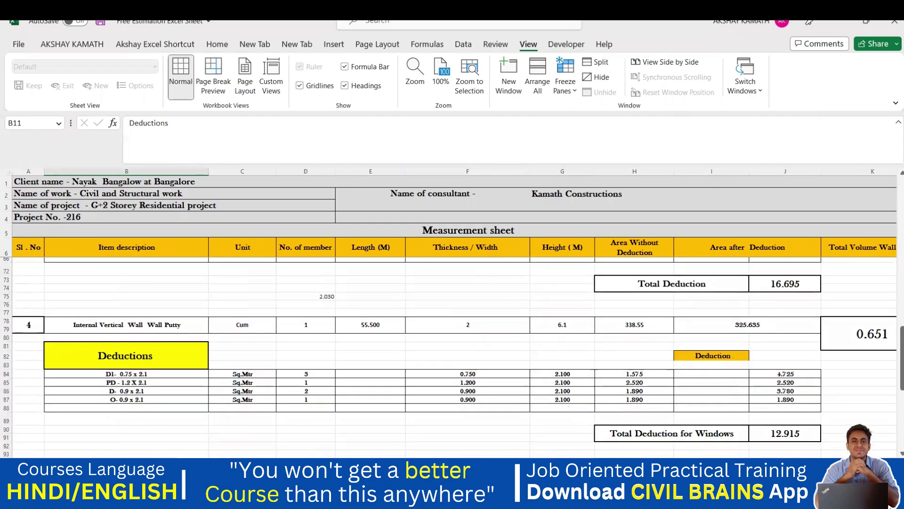
mouse_move(638, 499)
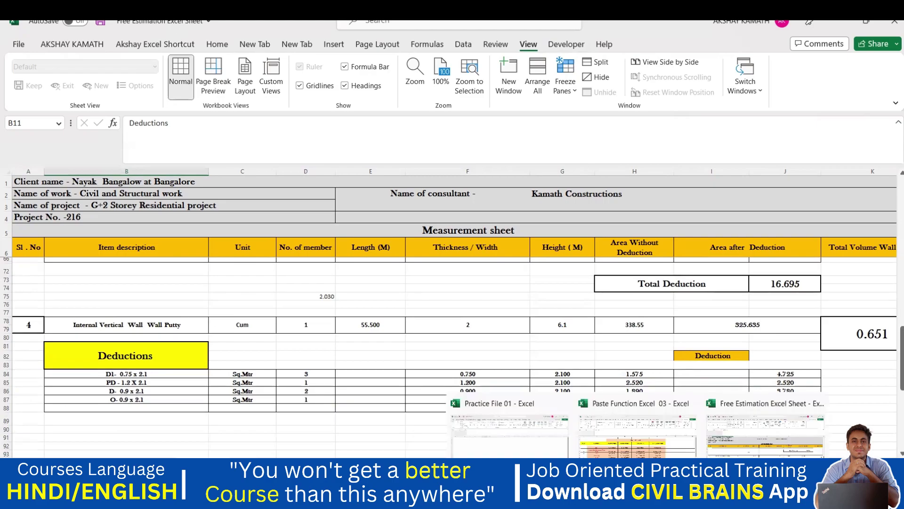
- Switch to the Paste Function Excel 03 workbook and select cell A5 below the row 4 headers
left_click(624, 453)
scroll(286, 330, "down", 5)
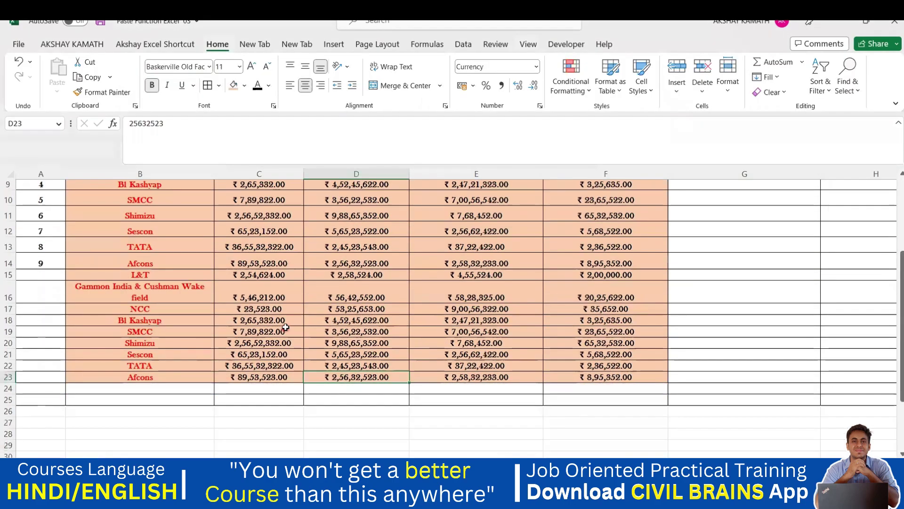
scroll(261, 323, "up", 2)
scroll(376, 309, "up", 3)
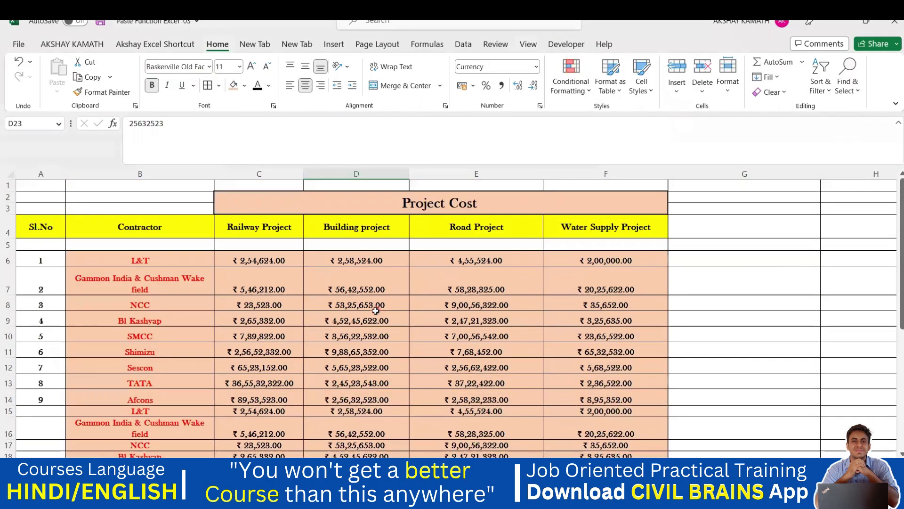
left_click_drag(41, 227, 604, 229)
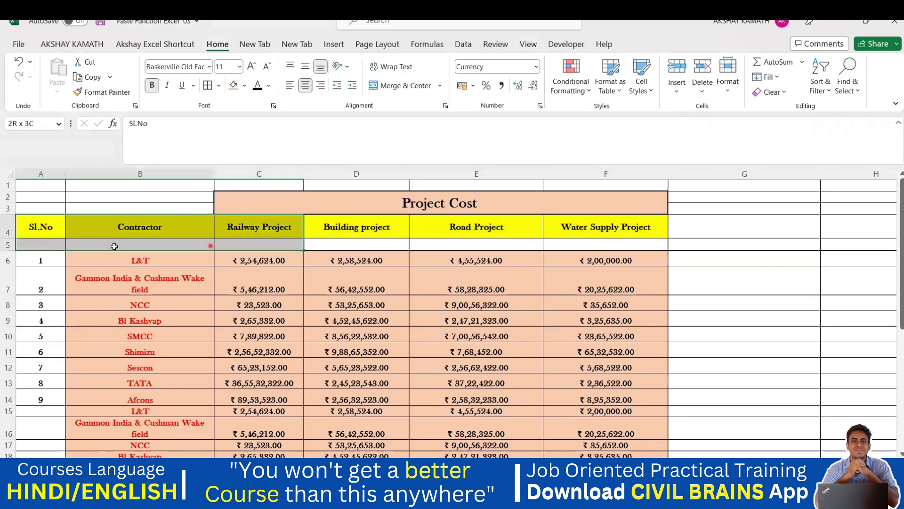
left_click(432, 253)
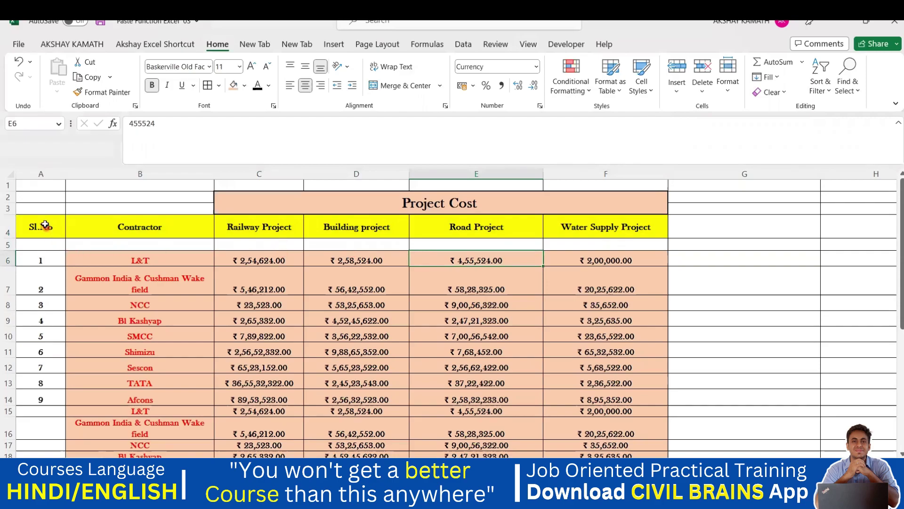
left_click(40, 248)
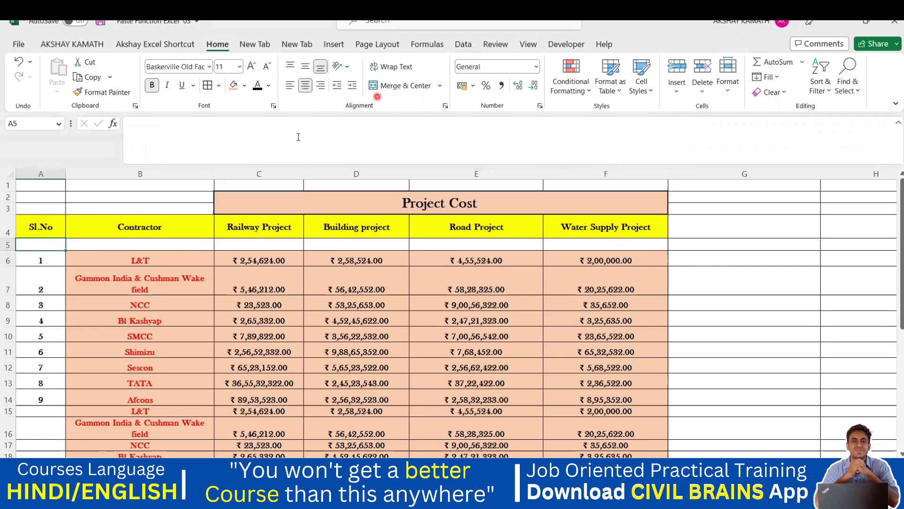
- Freeze panes at A5 so rows 1–4 of the Project Cost sheet stay fixed
left_click(534, 47)
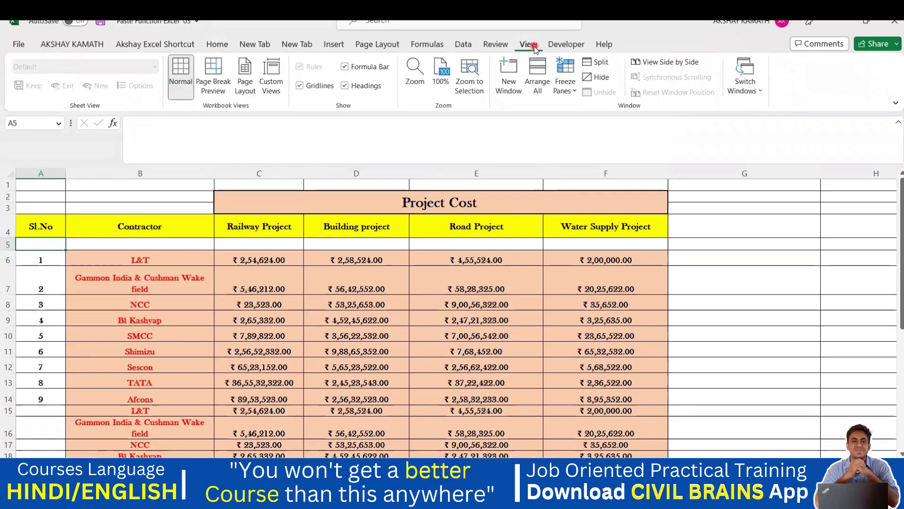
left_click(571, 92)
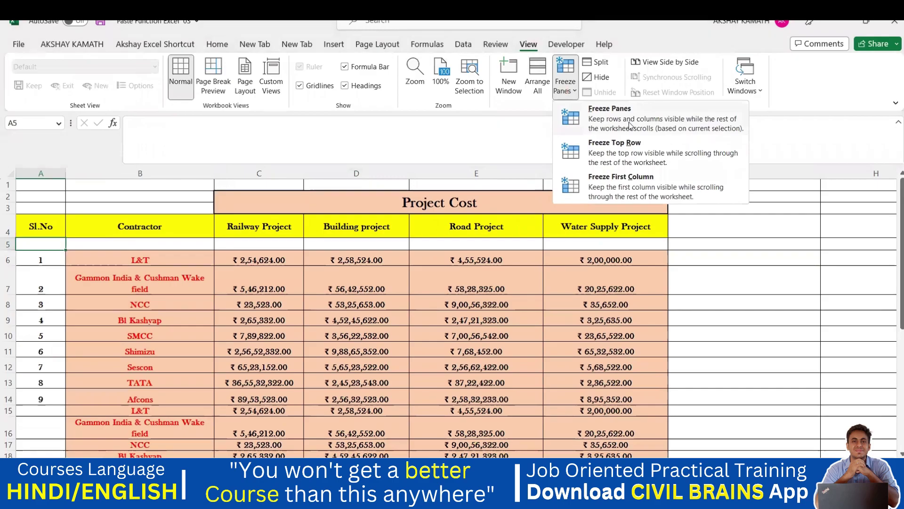
left_click(609, 113)
scroll(421, 292, "down", 3)
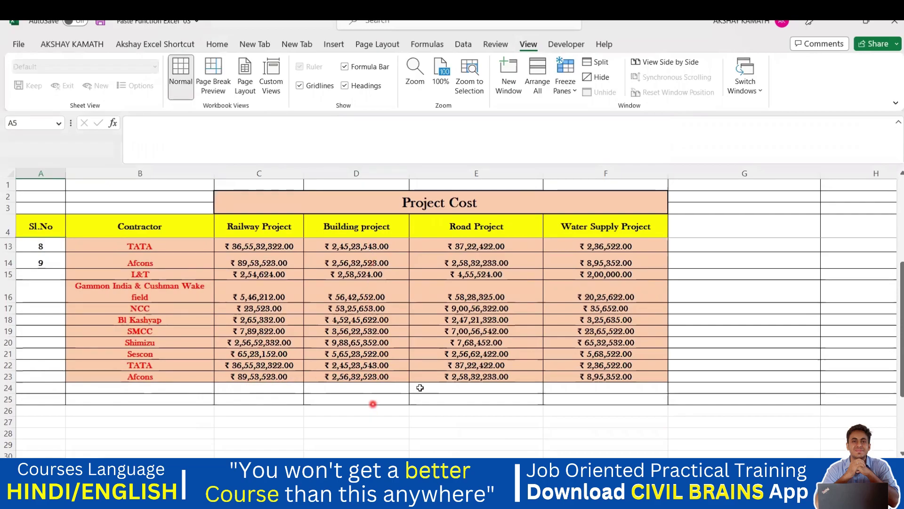
scroll(626, 398, "up", 3)
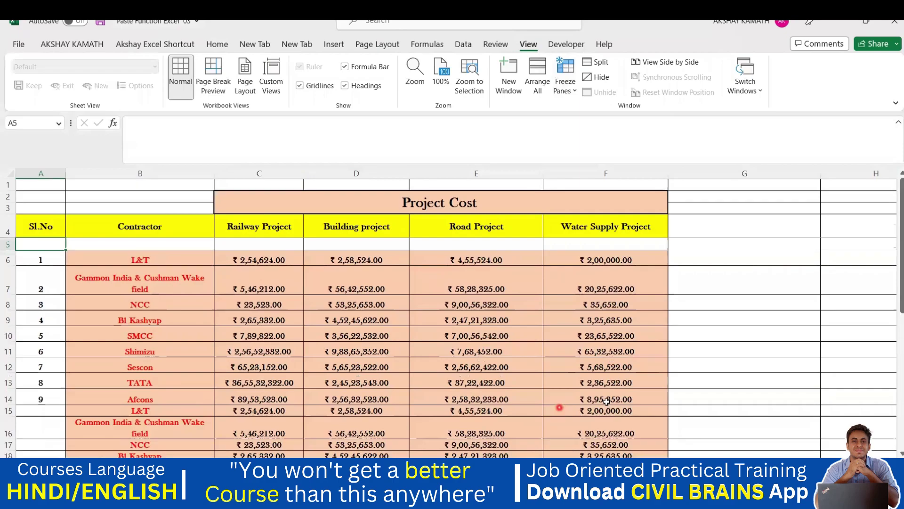
- Scroll sideways and up and down to confirm the header rows stay in view
scroll(360, 351, "right", 5)
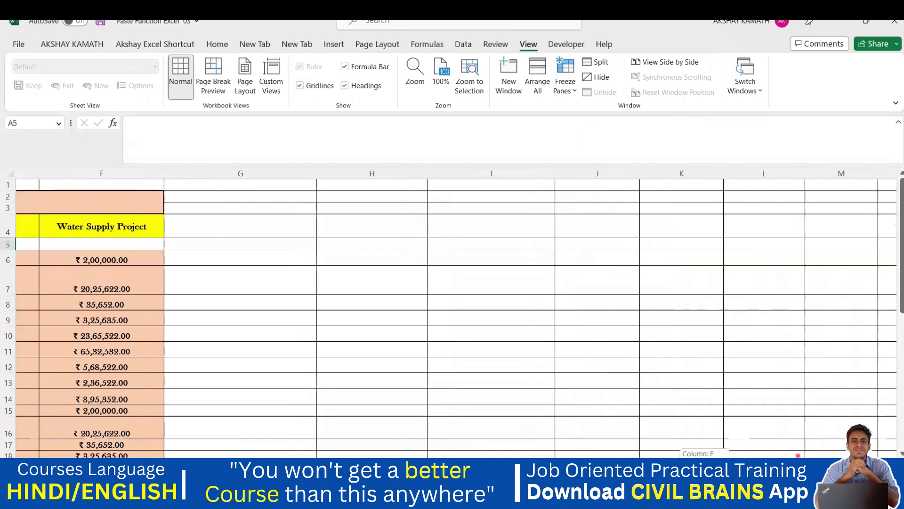
scroll(360, 351, "left", 5)
scroll(359, 351, "down", 1)
scroll(360, 351, "up", 1)
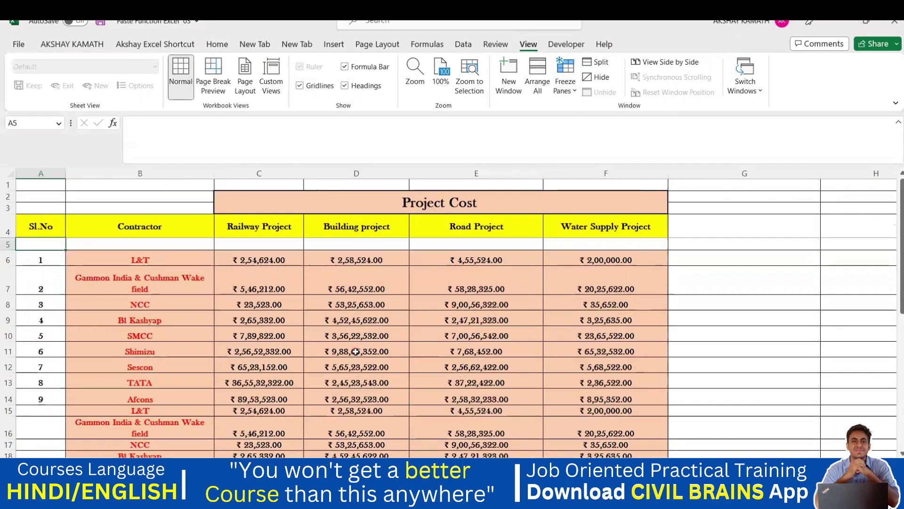
scroll(157, 285, "down", 1)
scroll(157, 285, "down", 1)
scroll(413, 266, "up", 1)
scroll(613, 357, "down", 3)
scroll(578, 376, "up", 4)
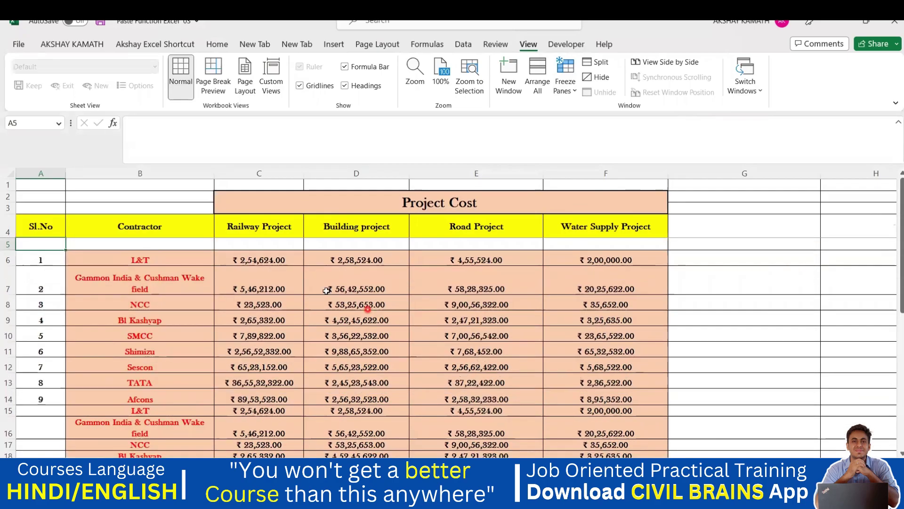
- Copy the four project cost columns C4:F23 and paste them at G4
left_click(277, 231)
left_click_drag(277, 231, 638, 313)
key("ctrl+c")
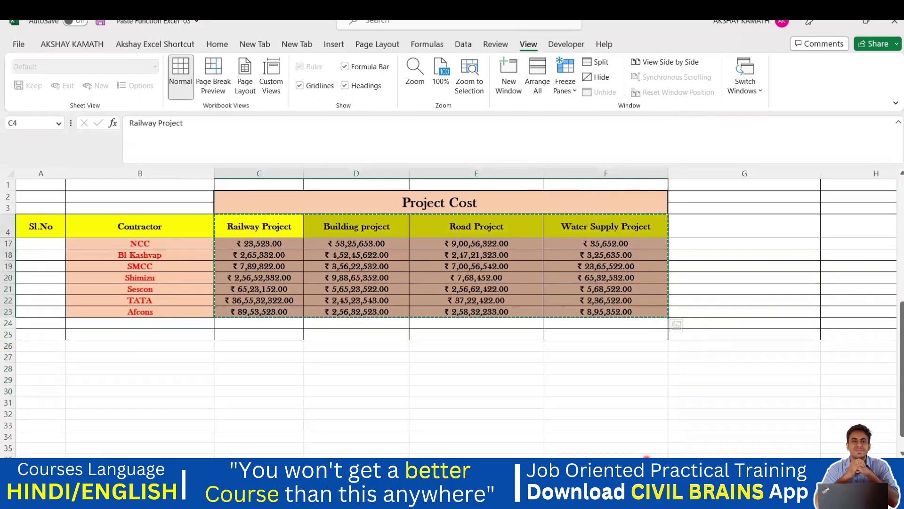
scroll(628, 414, "right", 2)
scroll(537, 374, "up", 4)
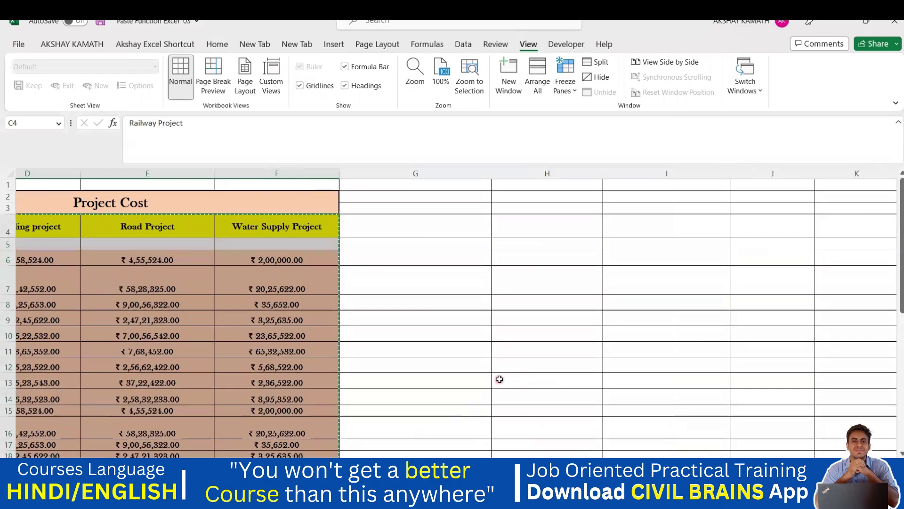
left_click(379, 231)
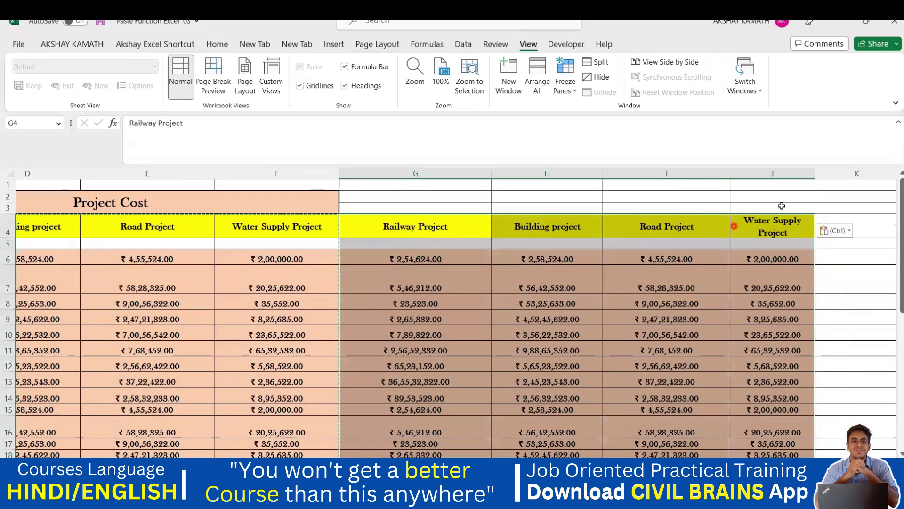
- Widen column J so its header fits on one line
left_click_drag(815, 177, 835, 178)
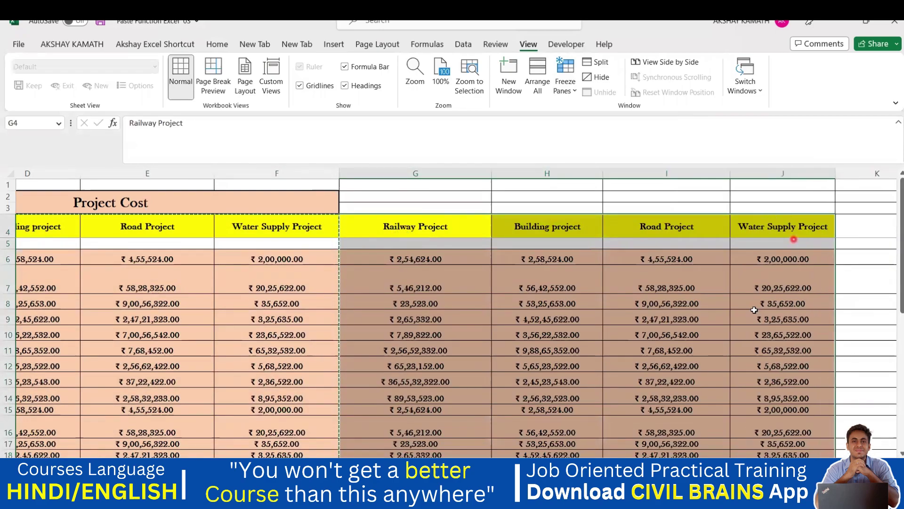
left_click(755, 366)
scroll(755, 367, "left", 3)
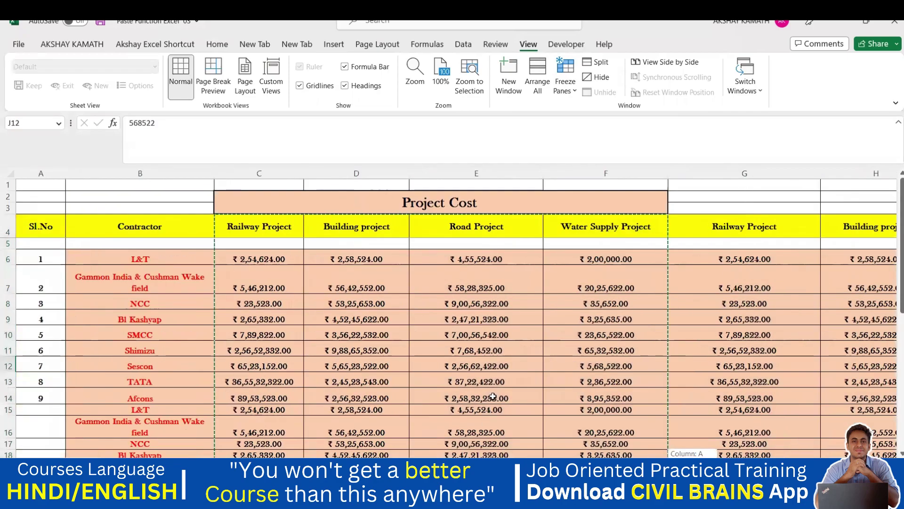
scroll(395, 320, "down", 1)
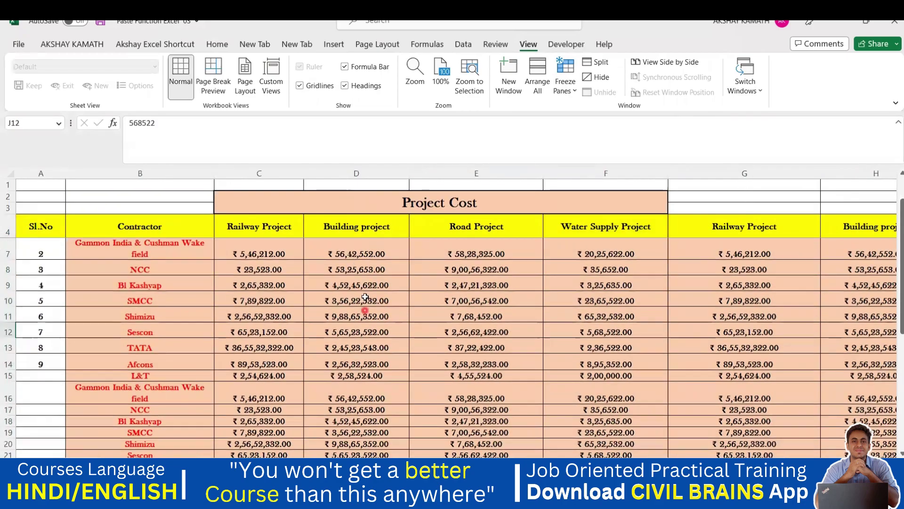
scroll(364, 337, "down", 2)
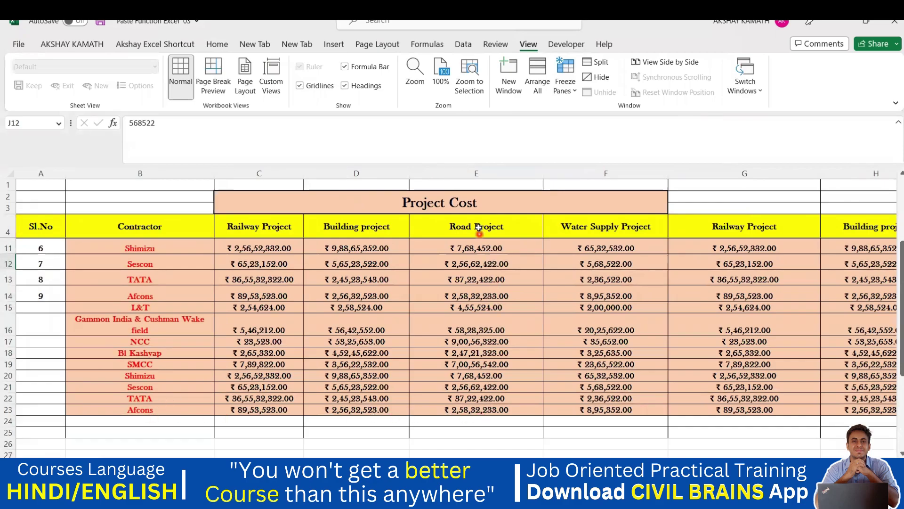
left_click(506, 451)
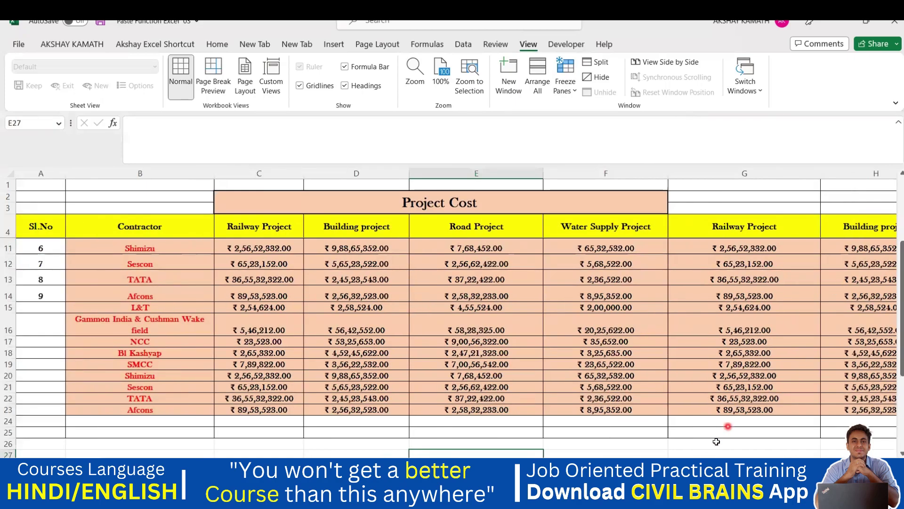
scroll(456, 313, "right", 4)
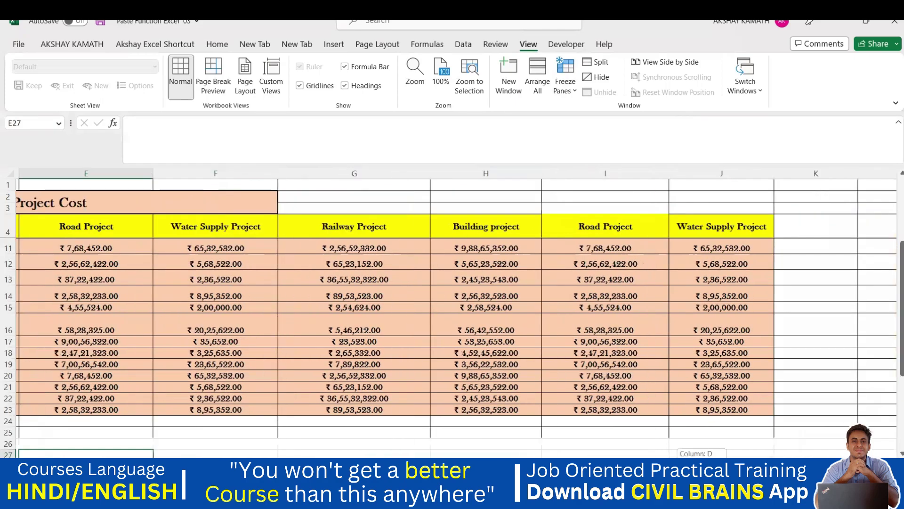
scroll(619, 347, "right", 1)
scroll(619, 347, "up", 2)
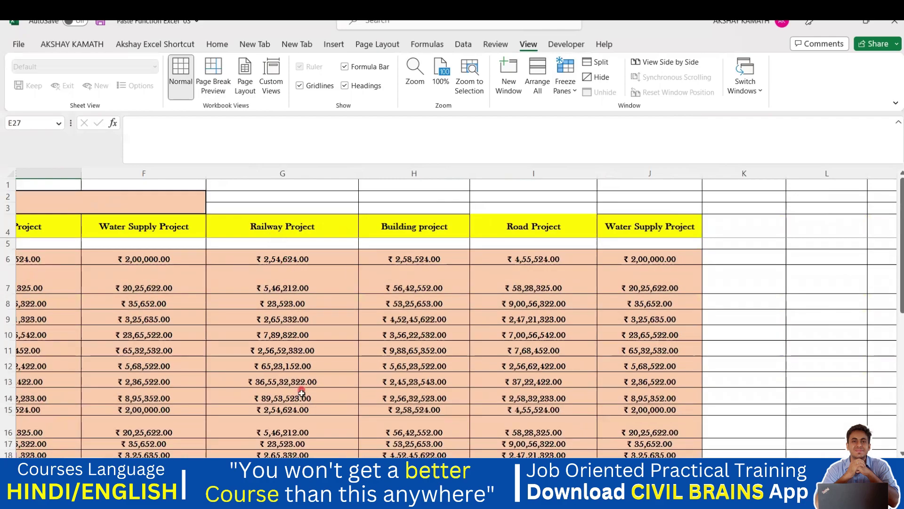
left_click(713, 259)
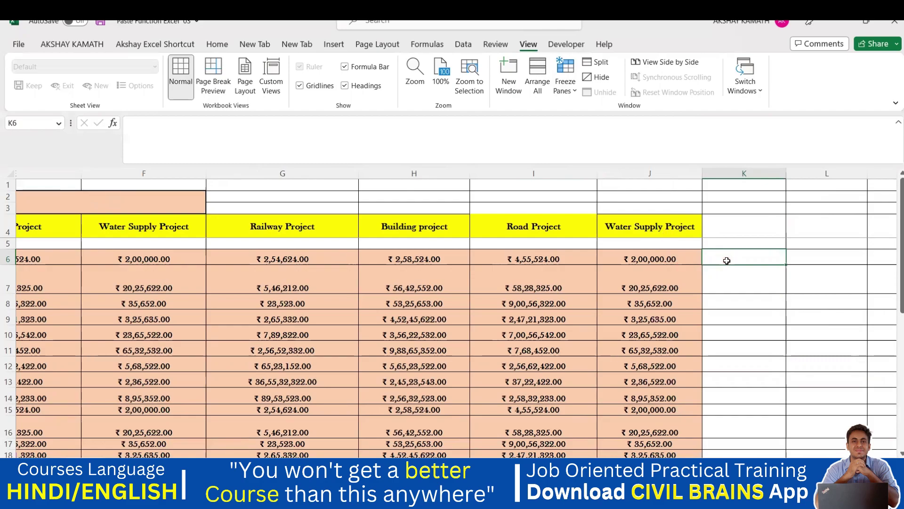
left_click(727, 281)
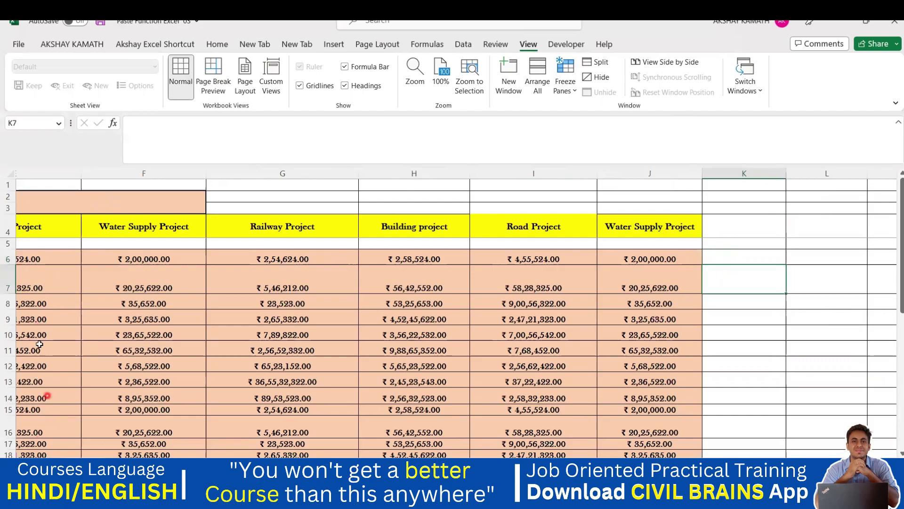
scroll(193, 272, "left", 5)
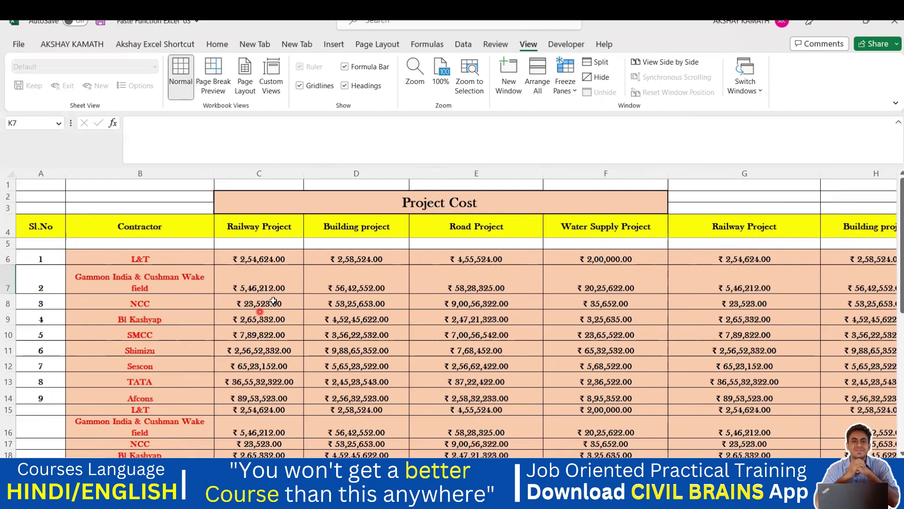
scroll(666, 432, "right", 5)
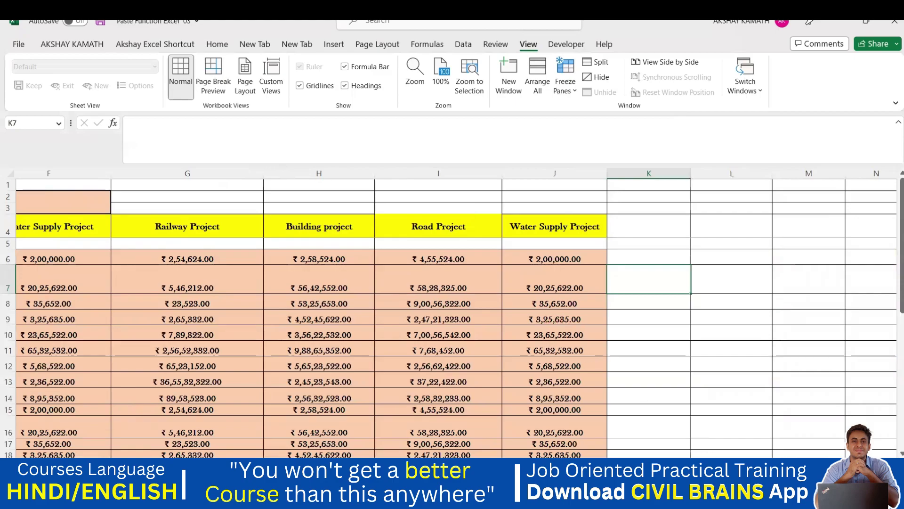
scroll(700, 450, "left", 1)
scroll(700, 450, "left", 5)
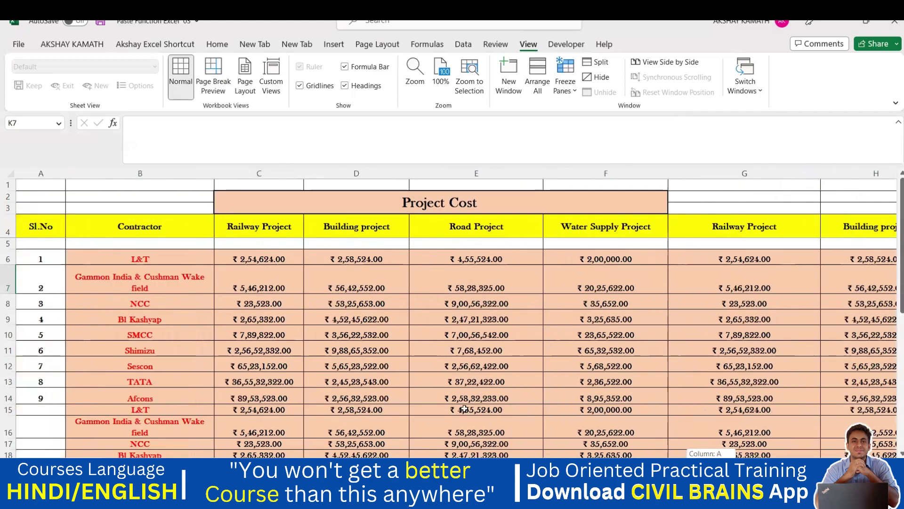
left_click(418, 382)
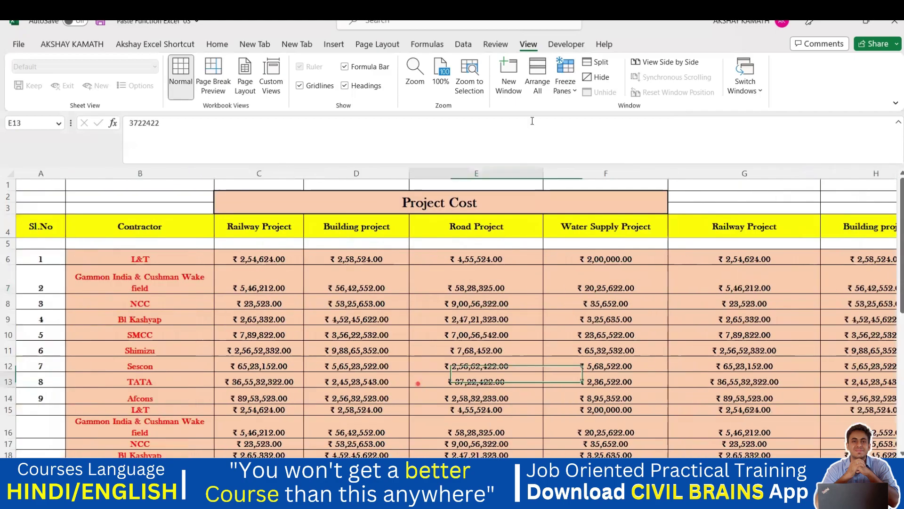
- Select cells in the Contractor and Railway Project columns, ending on C6
left_click(314, 339)
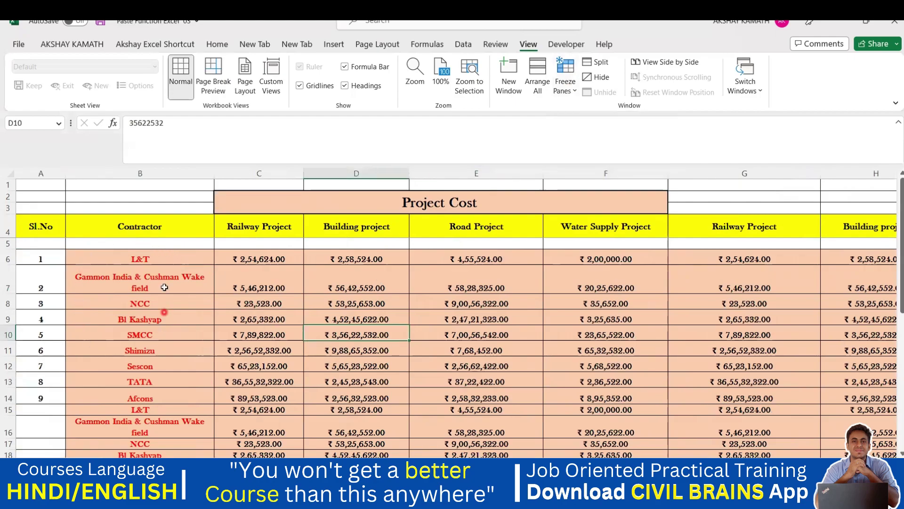
left_click_drag(140, 259, 169, 408)
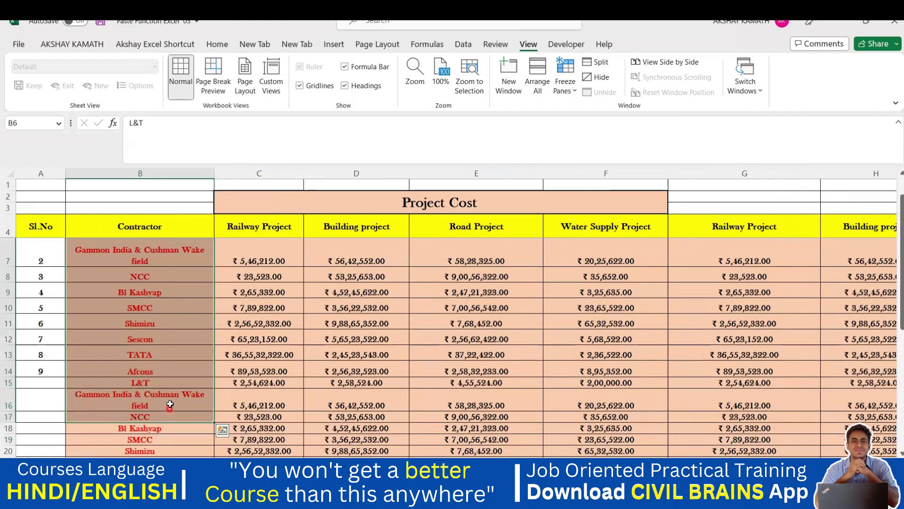
scroll(169, 408, "up", 1)
left_click(205, 343)
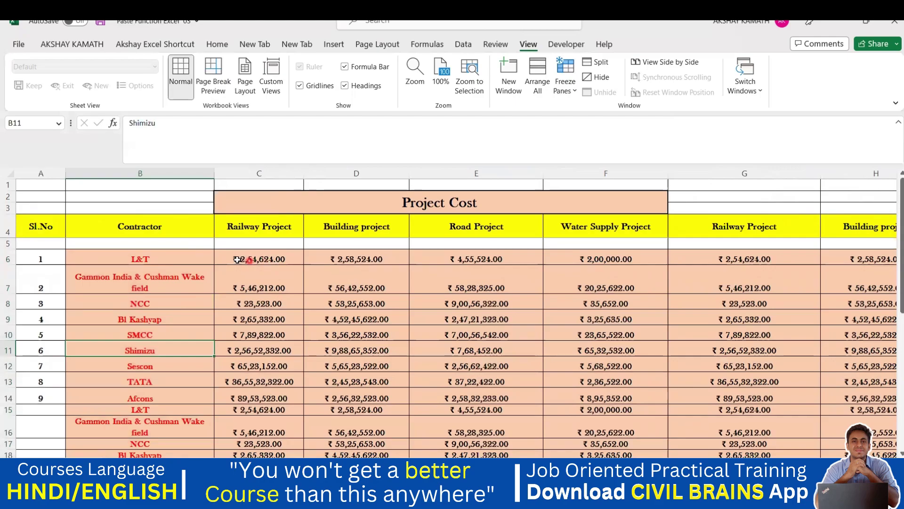
left_click(221, 257)
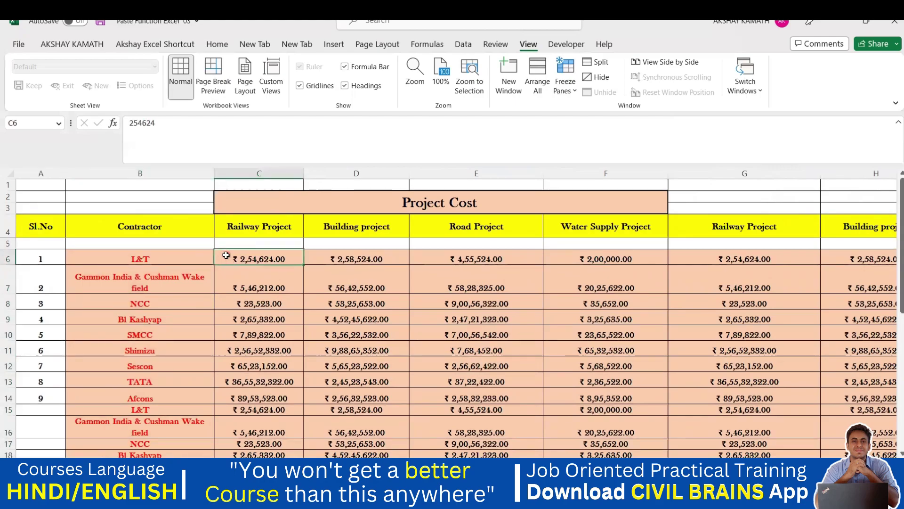
- Open the Freeze Panes options, dismiss them, and scroll to check the frozen headers
left_click(573, 92)
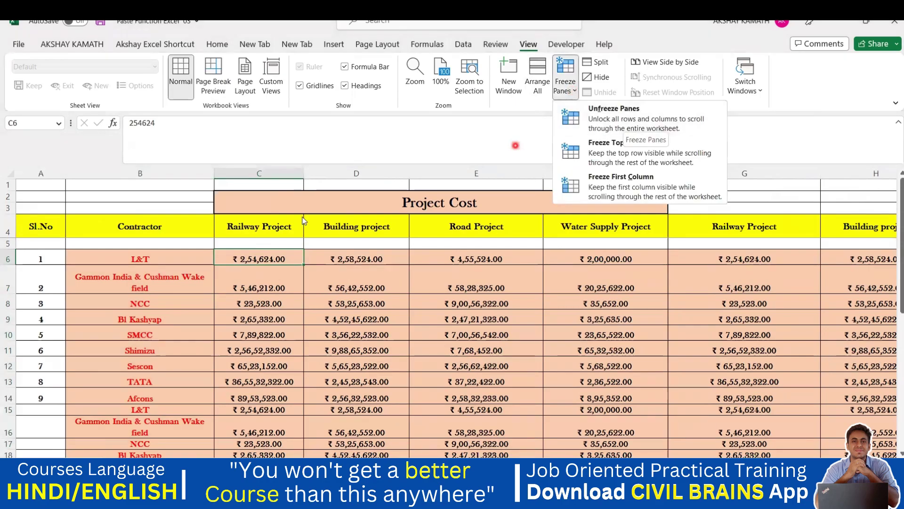
left_click(32, 246)
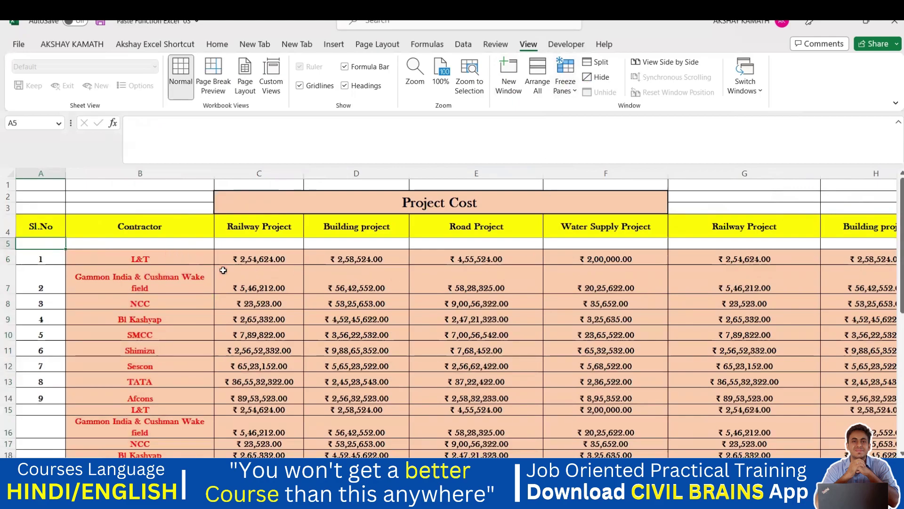
scroll(230, 297, "down", 1)
scroll(235, 301, "up", 1)
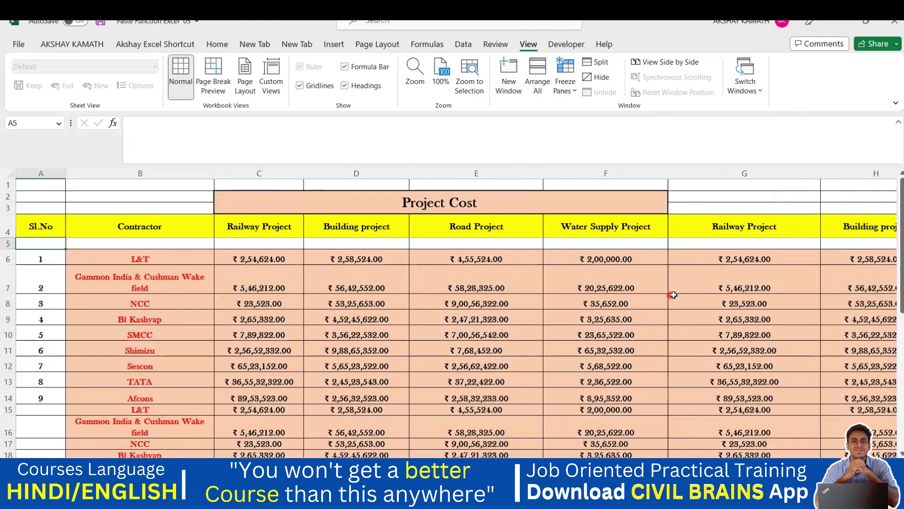
scroll(612, 311, "down", 1)
scroll(584, 325, "up", 1)
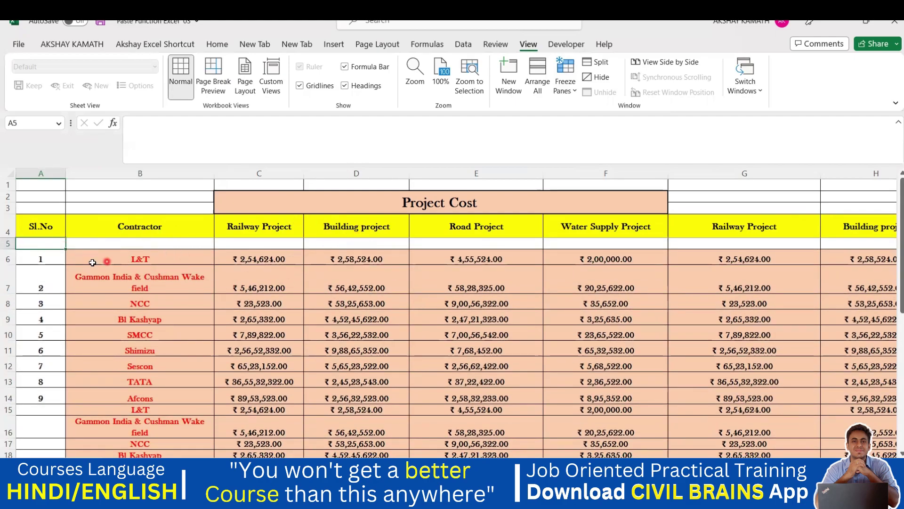
- Choose Unfreeze Panes and scroll to confirm the header rows scroll away
left_click(78, 254)
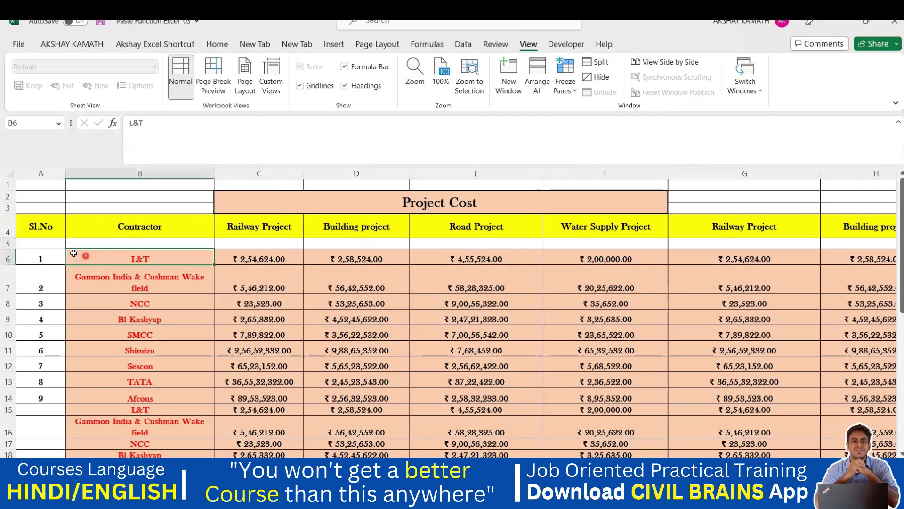
left_click(41, 244)
left_click(570, 89)
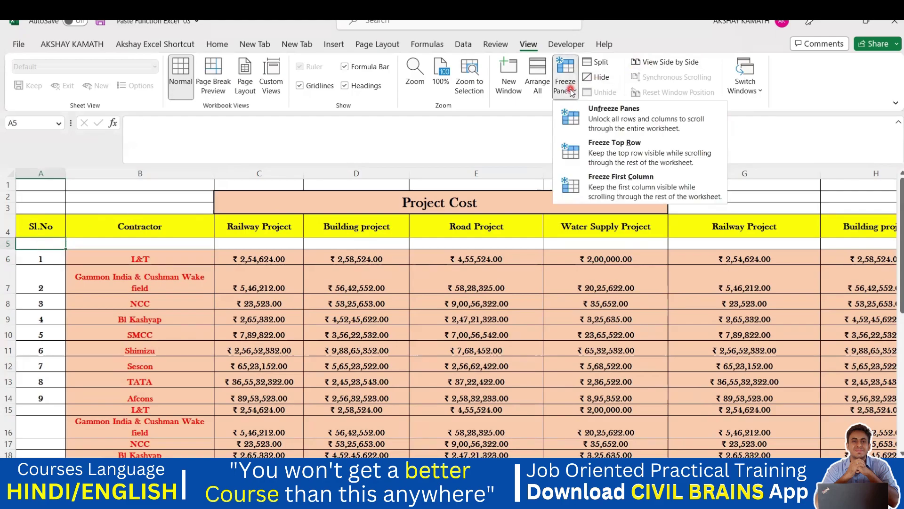
left_click(635, 116)
scroll(546, 323, "down", 5)
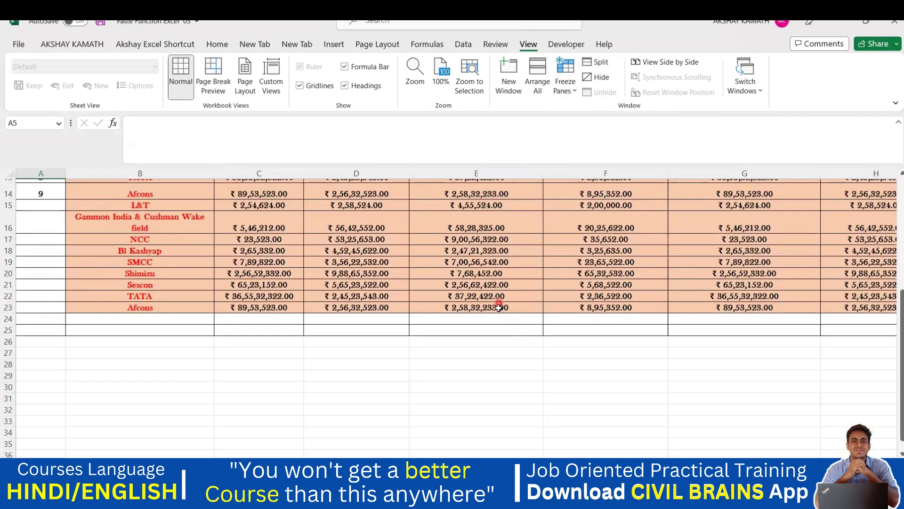
scroll(499, 307, "up", 5)
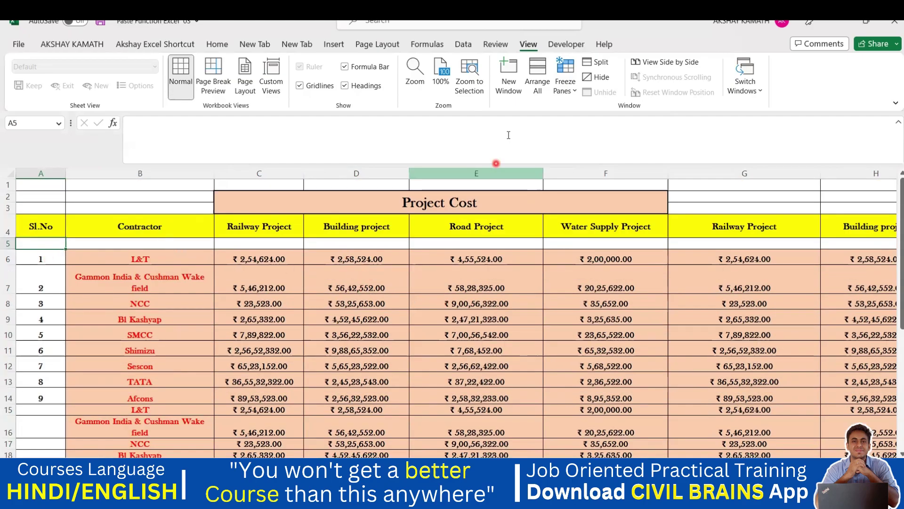
- Select the header row and jump from B5 to the last contractor entry in column B
left_click(199, 331)
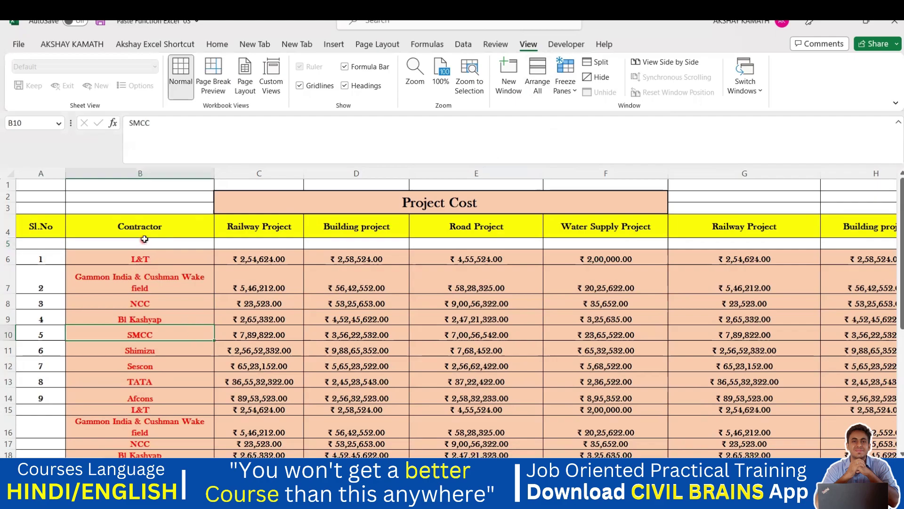
left_click(201, 245)
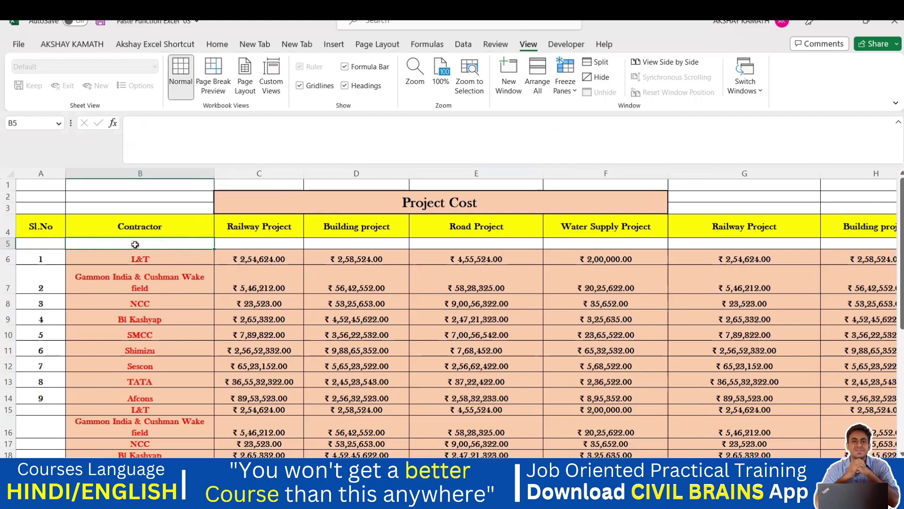
left_click_drag(38, 225, 862, 227)
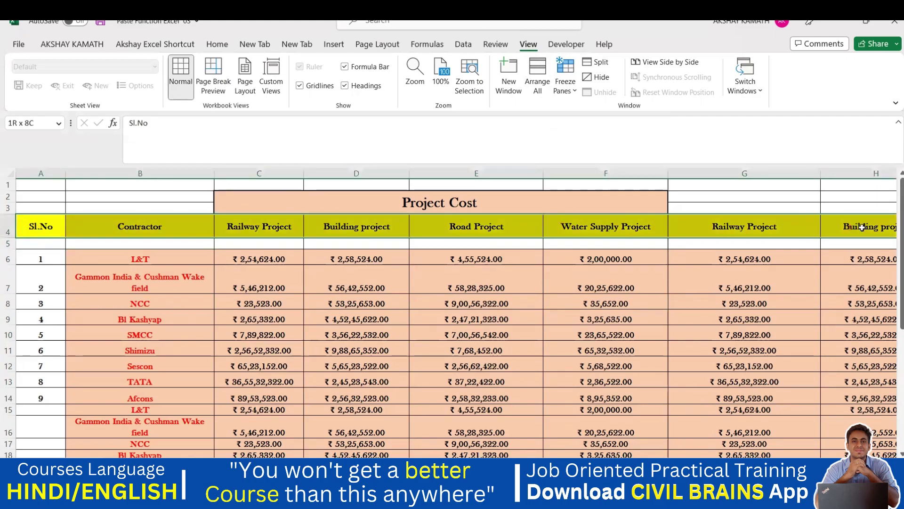
left_click(699, 298)
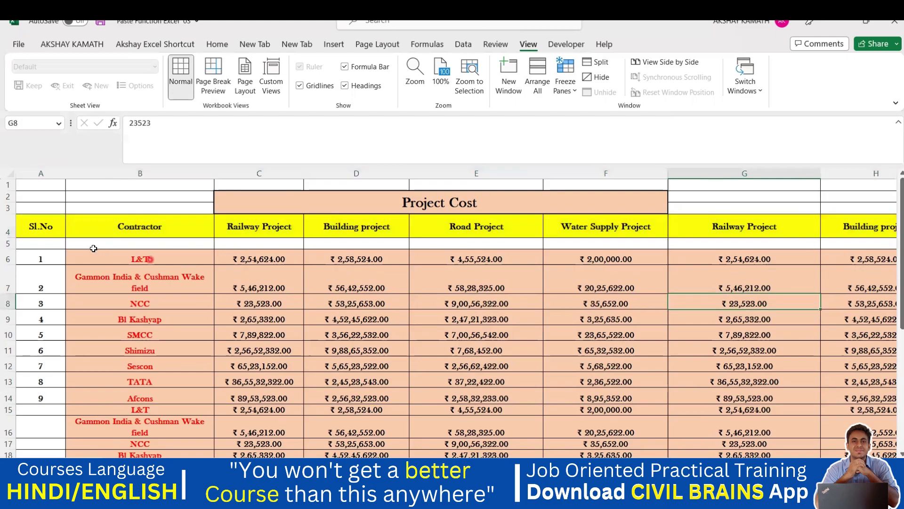
left_click(140, 244)
key("ctrl+Down")
key("ctrl+Down")
scroll(141, 256, "up", 4)
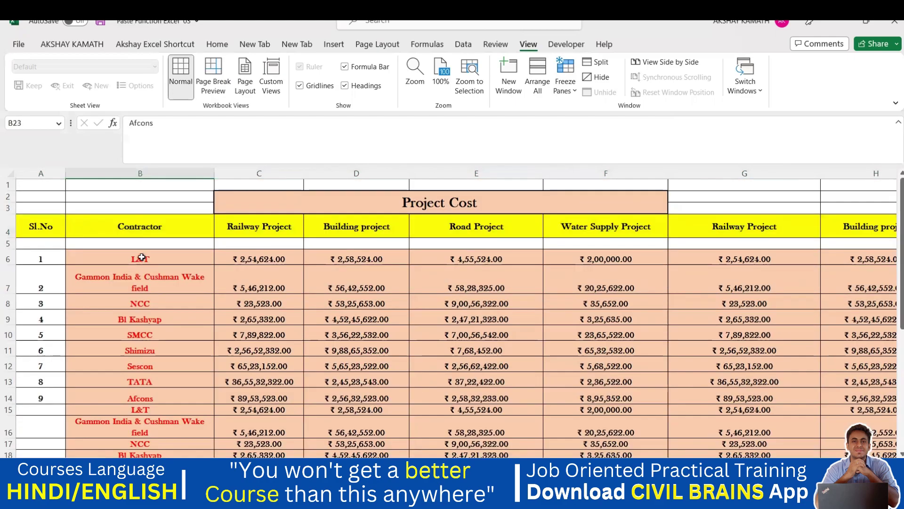
- Freeze panes at B5 so rows 1–4 and column A stay fixed
left_click(124, 245)
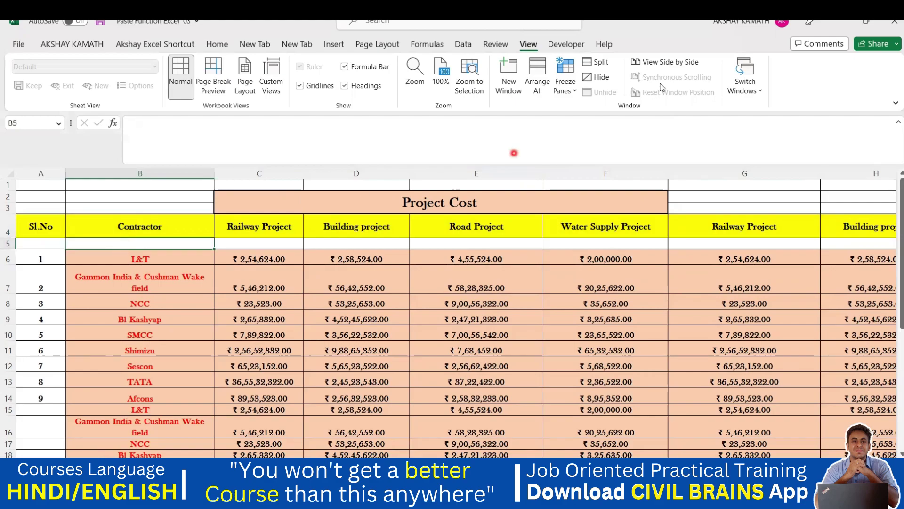
left_click(565, 80)
left_click(608, 113)
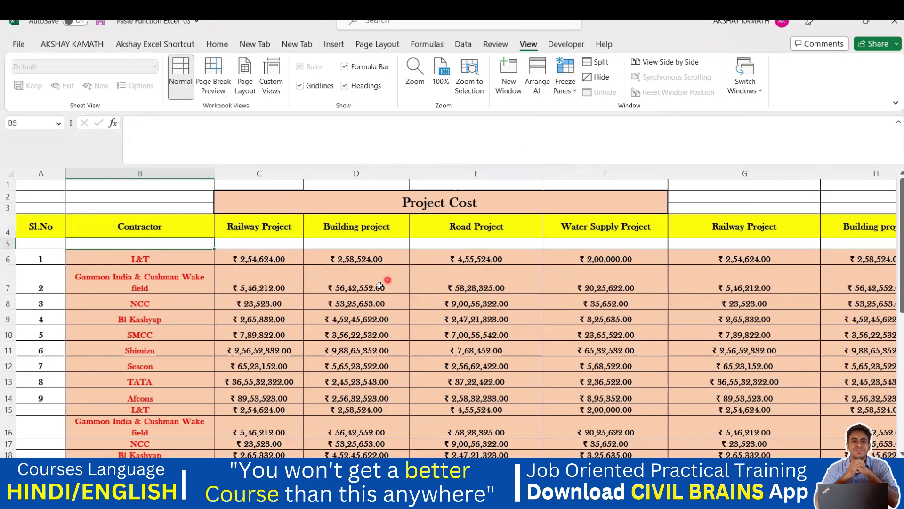
scroll(549, 419, "down", 2)
scroll(548, 420, "down", 2)
scroll(549, 420, "up", 4)
scroll(549, 419, "right", 2)
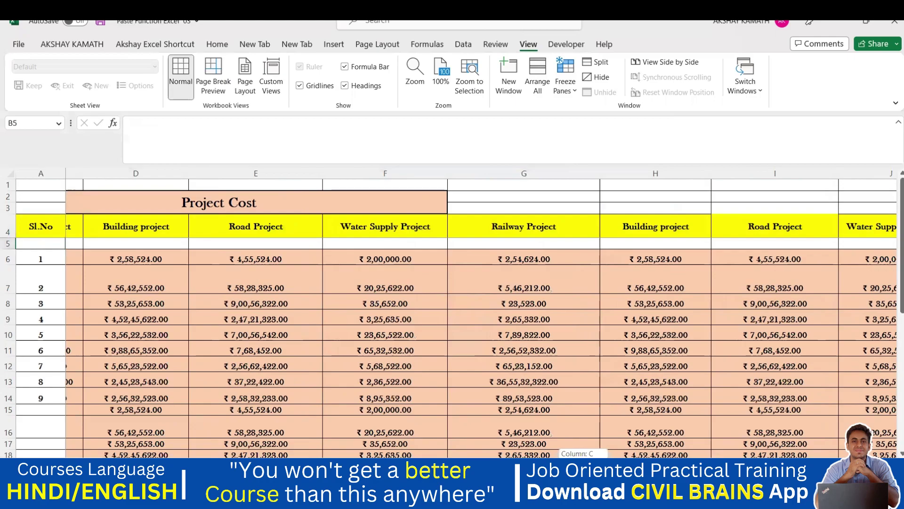
scroll(549, 419, "right", 2)
scroll(683, 456, "right", 6)
scroll(683, 456, "left", 6)
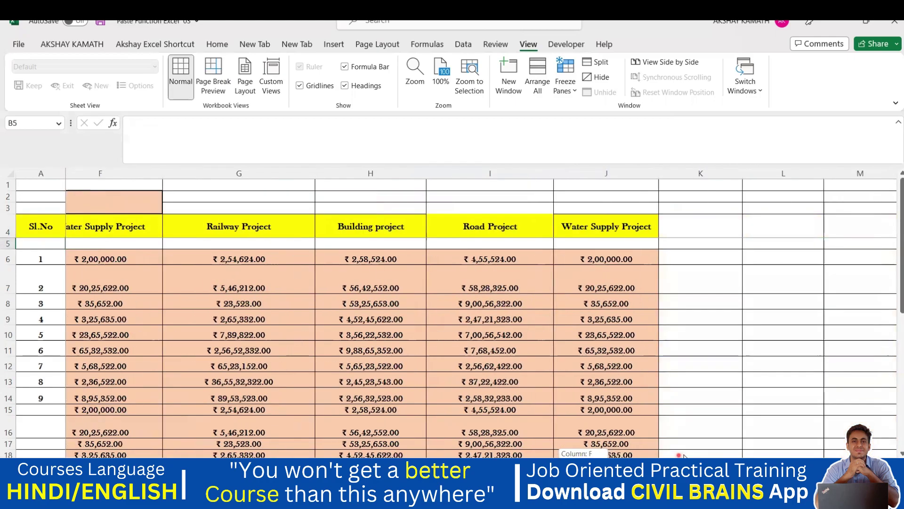
scroll(678, 456, "left", 6)
left_click_drag(41, 226, 698, 245)
left_click(829, 258)
left_click_drag(41, 226, 42, 351)
scroll(424, 349, "right", 5)
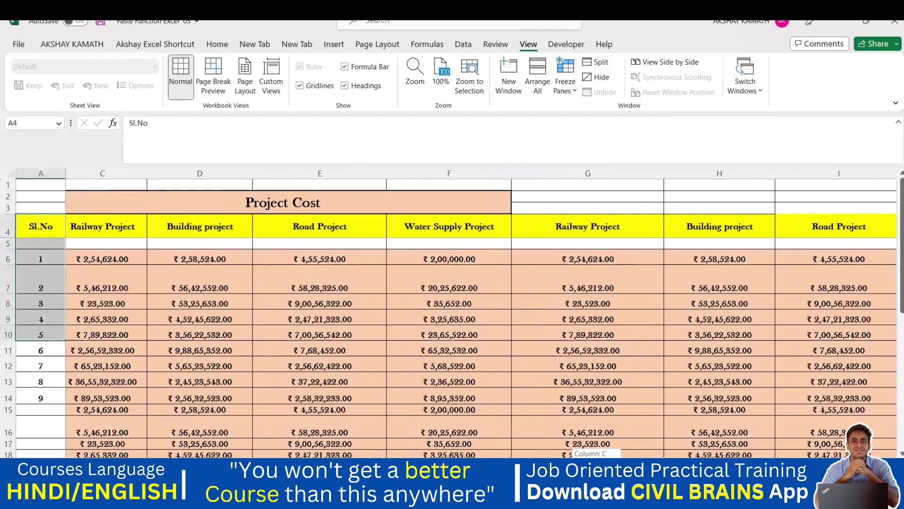
left_click(625, 345)
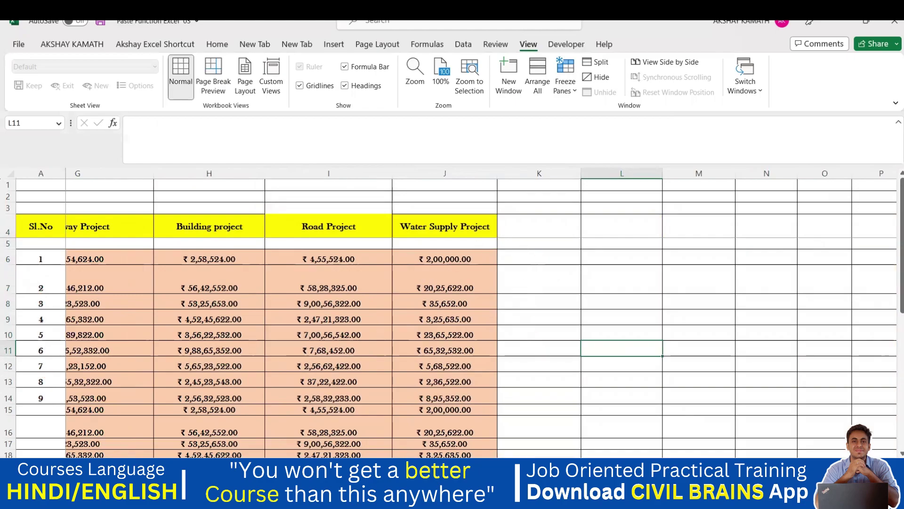
scroll(156, 245, "left", 5)
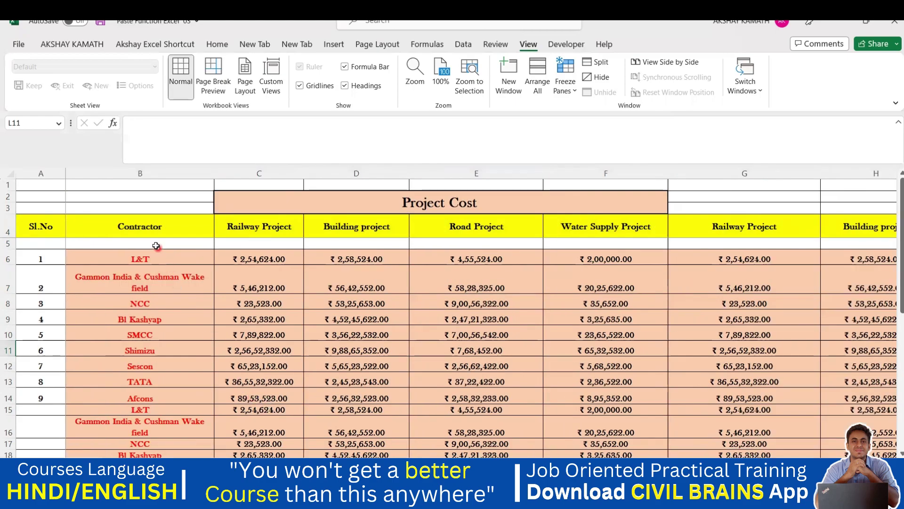
left_click(156, 245)
- Reapply Freeze Panes at B5, then select the header row from Sl.No through column G
left_click(571, 90)
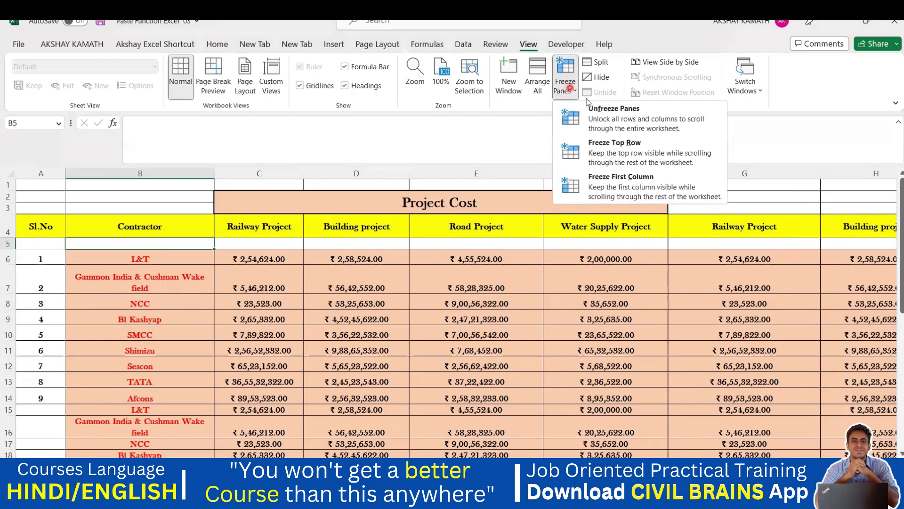
left_click(601, 109)
left_click(357, 347)
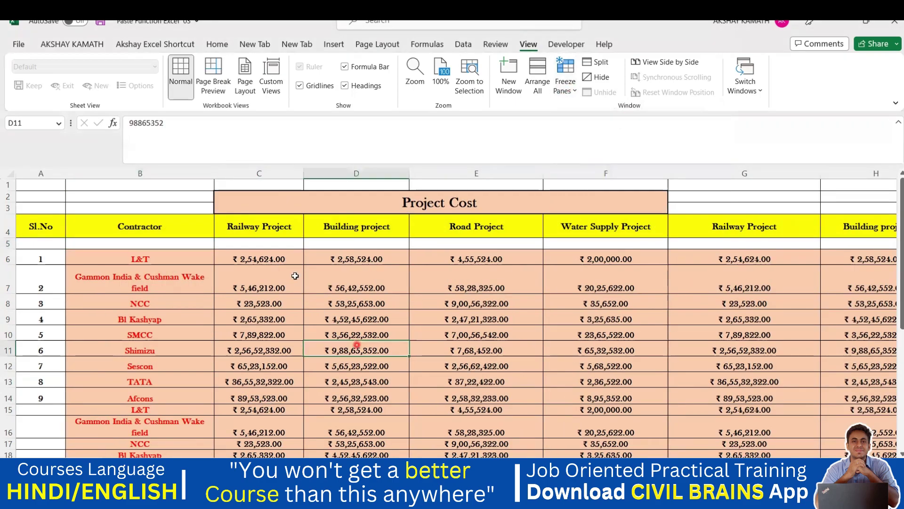
left_click(266, 245)
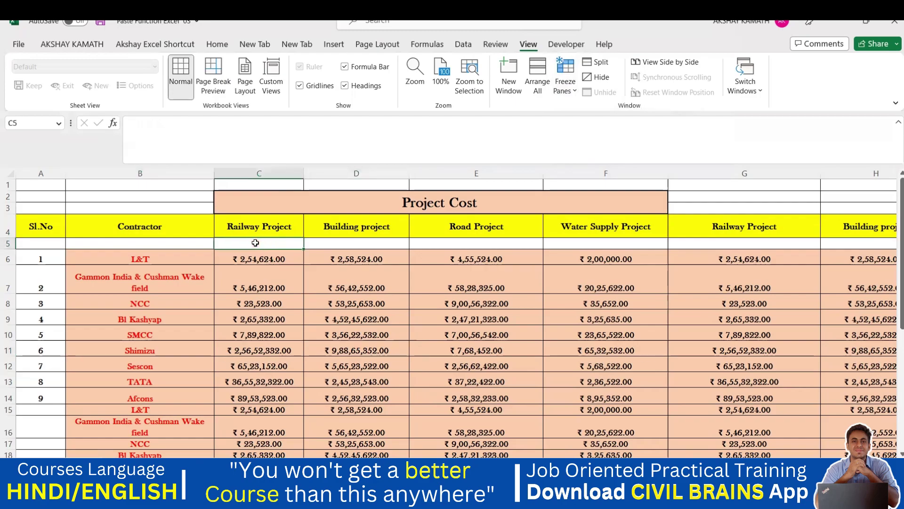
left_click_drag(47, 231, 514, 226)
left_click_drag(682, 227, 688, 227)
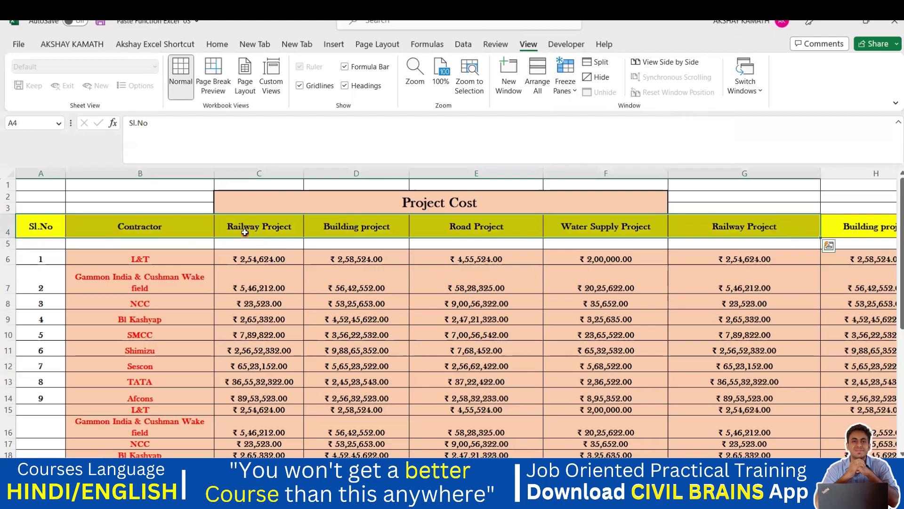
left_click(242, 248)
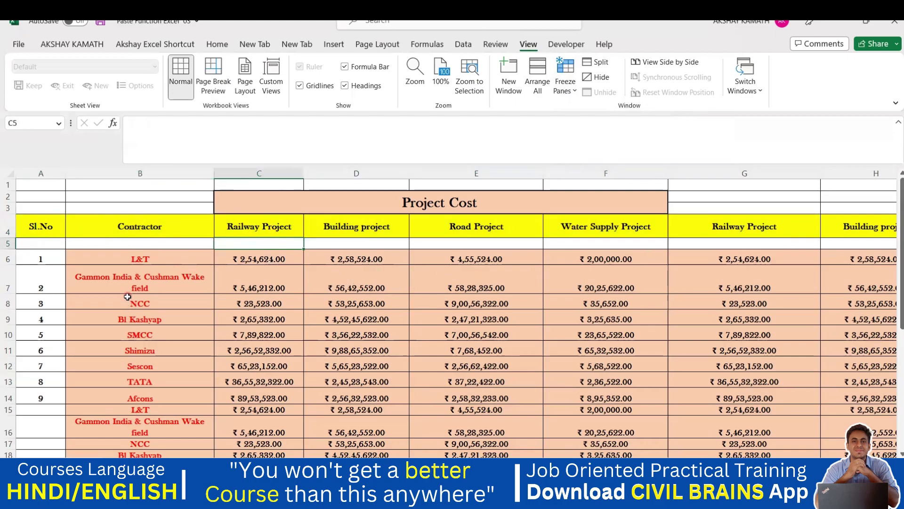
- Freeze panes at C5 to lock rows 1–4 and columns A–B
scroll(134, 240, "down", 1)
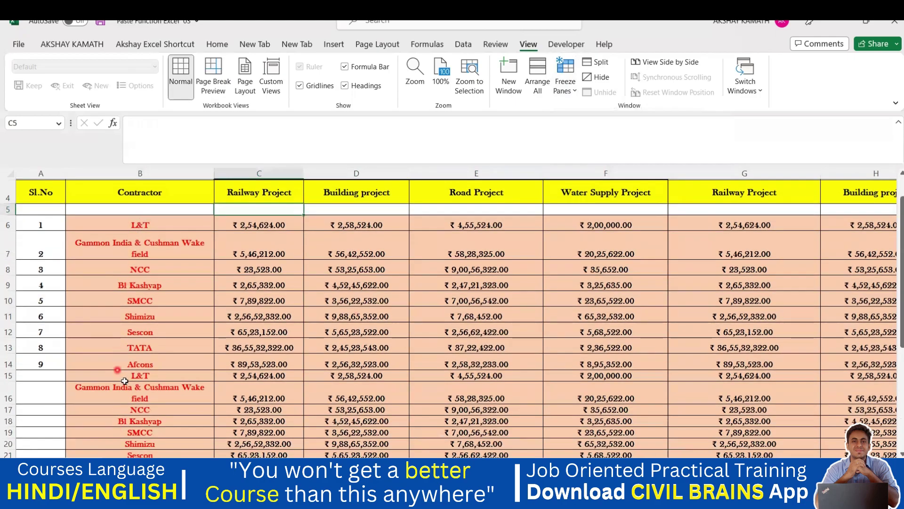
scroll(124, 380, "up", 1)
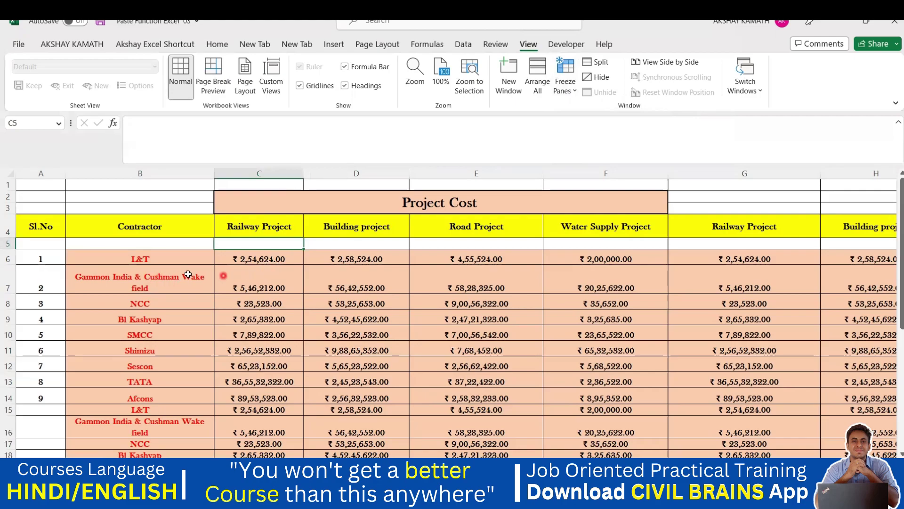
left_click_drag(143, 260, 142, 444)
scroll(184, 375, "down", 1)
scroll(214, 313, "up", 1)
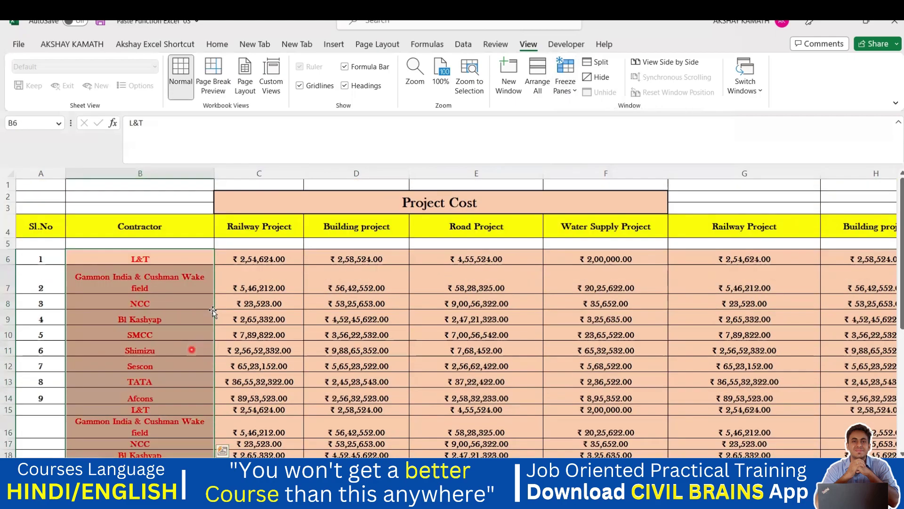
left_click(238, 278)
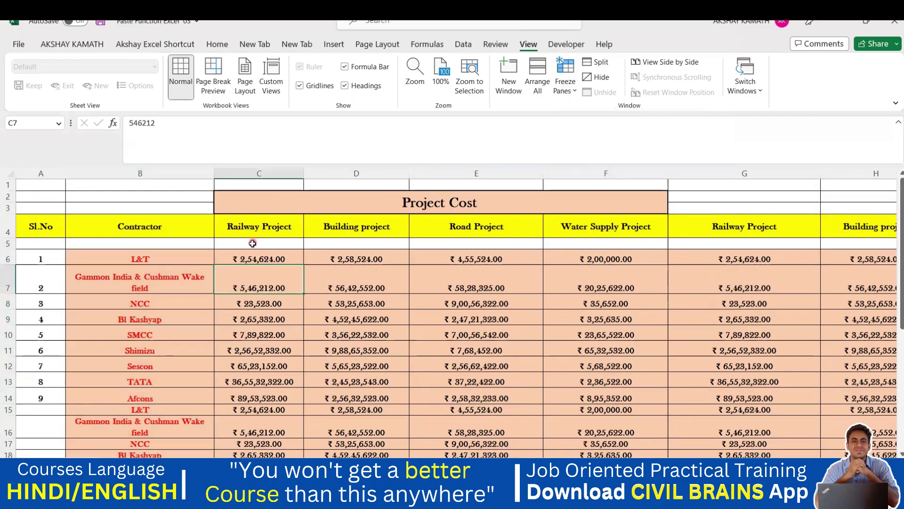
left_click(252, 243)
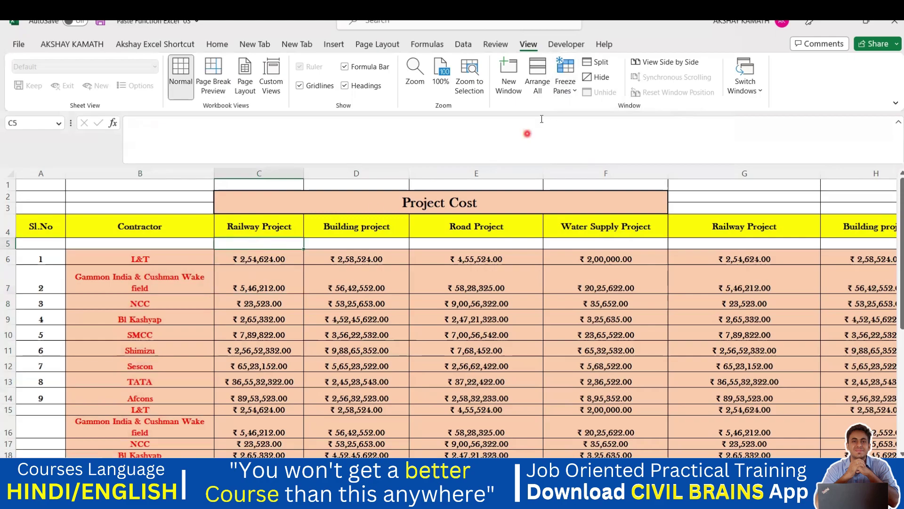
left_click(575, 90)
left_click(607, 127)
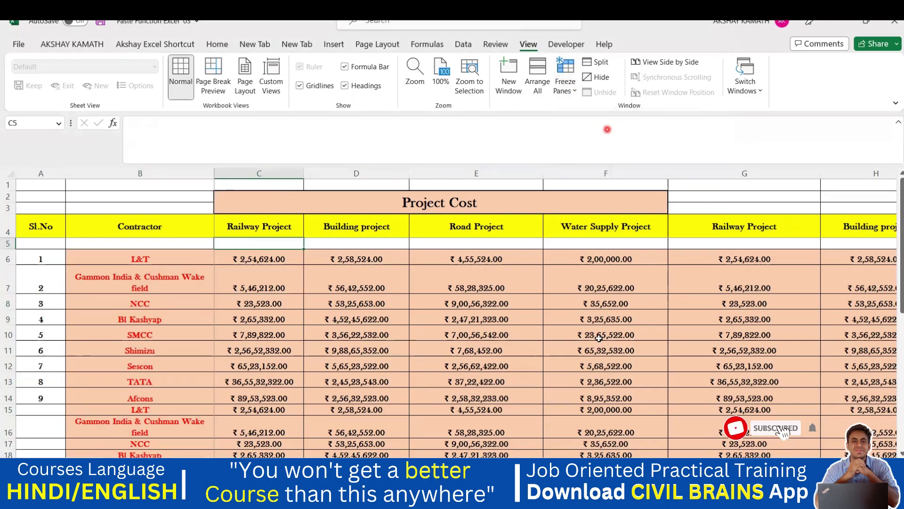
scroll(722, 451, "right", 4)
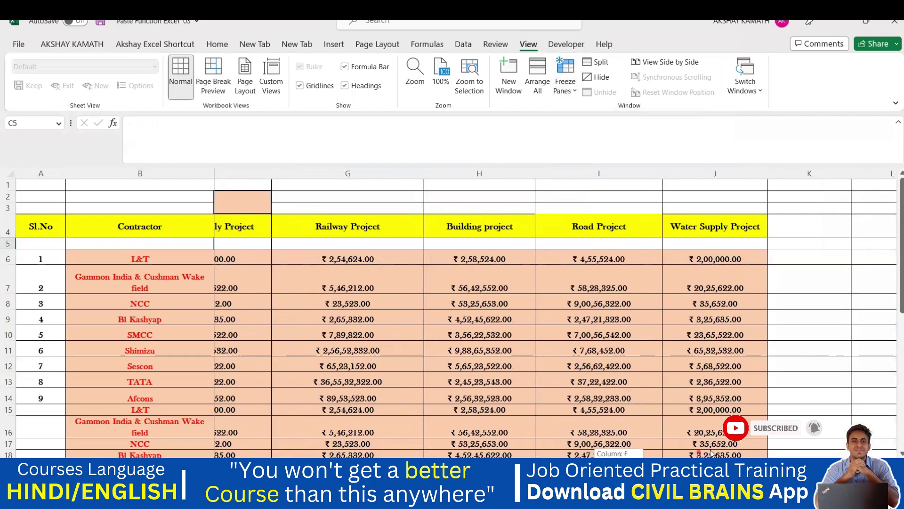
scroll(720, 447, "right", 2)
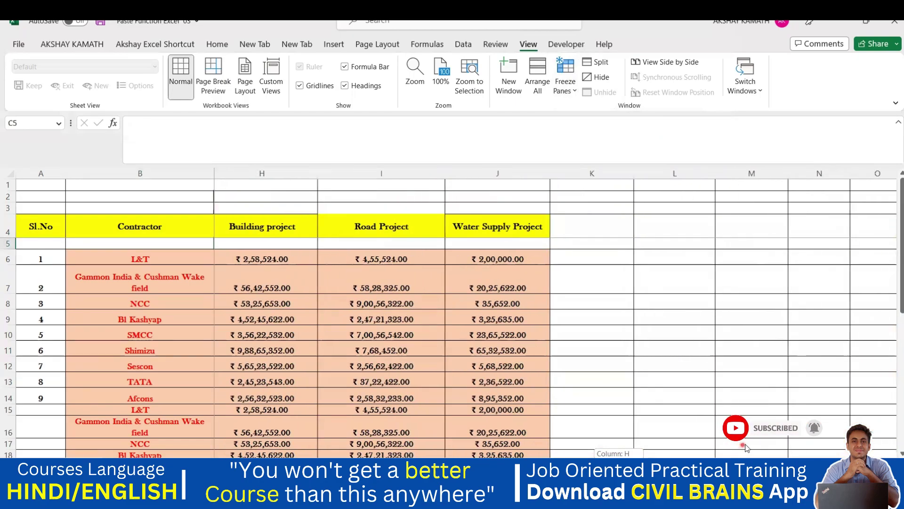
left_click(573, 258)
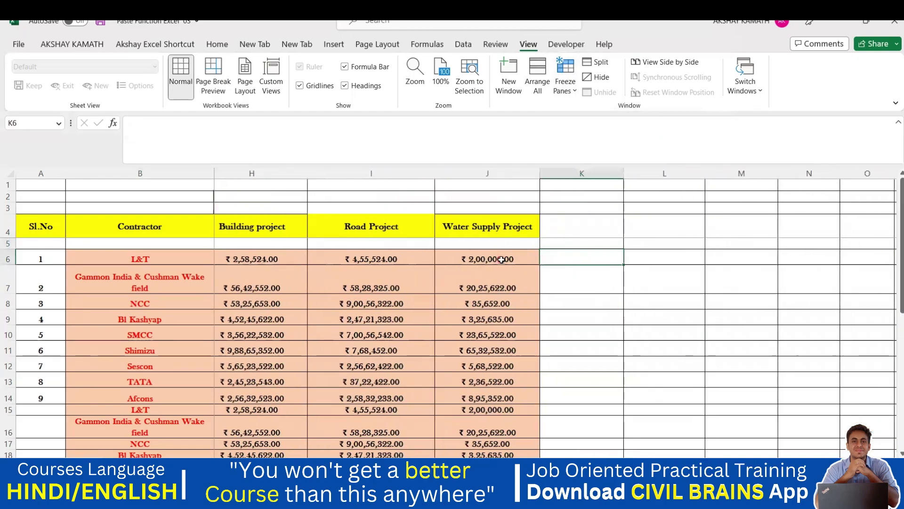
left_click(124, 256)
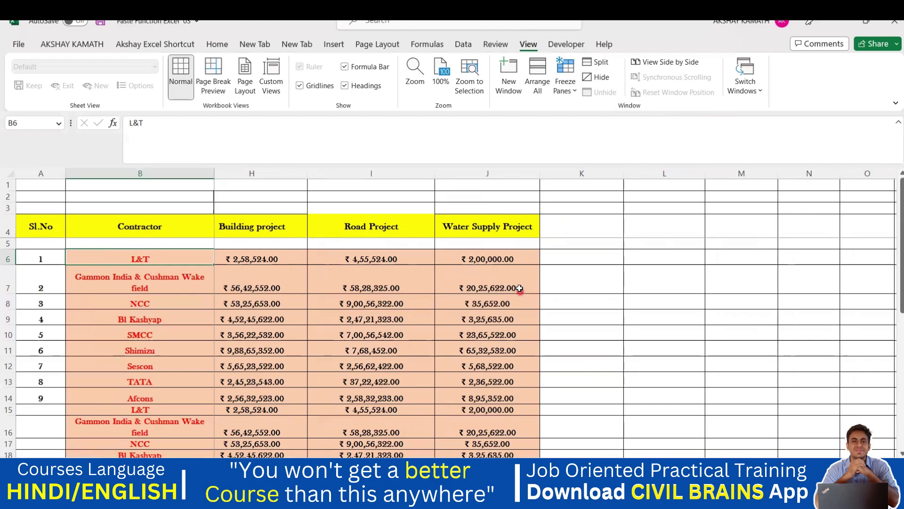
left_click(497, 282)
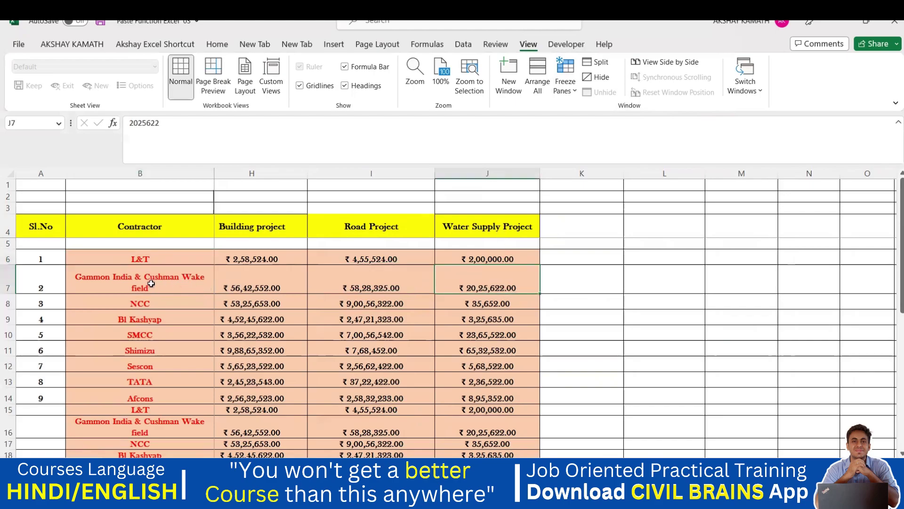
left_click(610, 413)
scroll(272, 318, "left", 5)
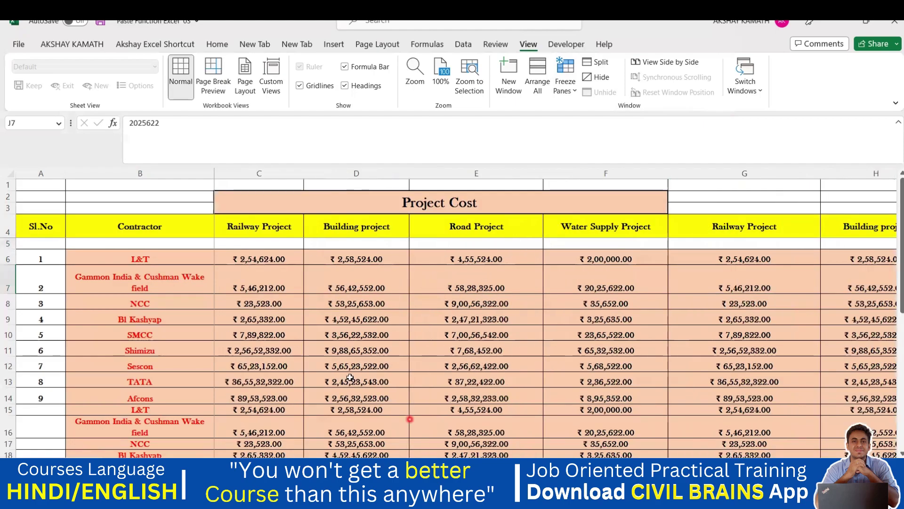
scroll(272, 317, "down", 1)
- Switch to the Free Estimation Excel Sheet workbook, scroll its measurement sheet, then go to the excavation rate-analysis sheet
mouse_move(638, 499)
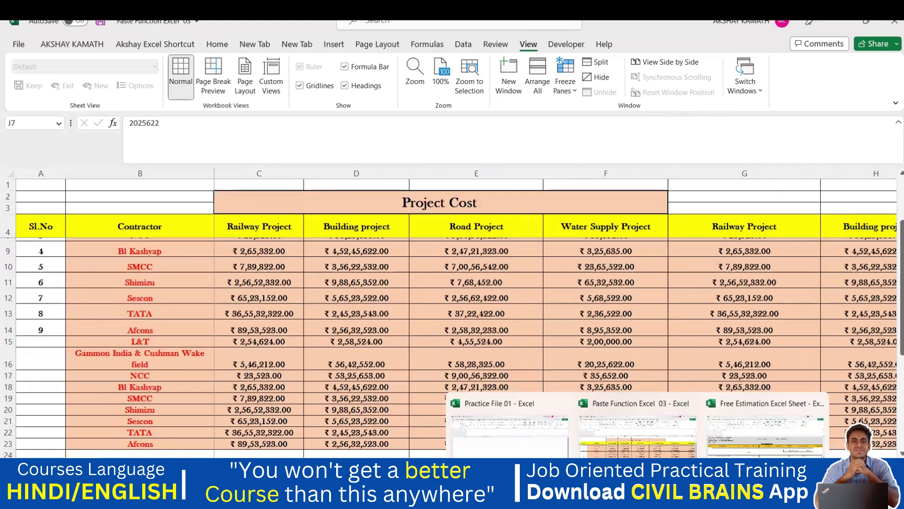
left_click(751, 448)
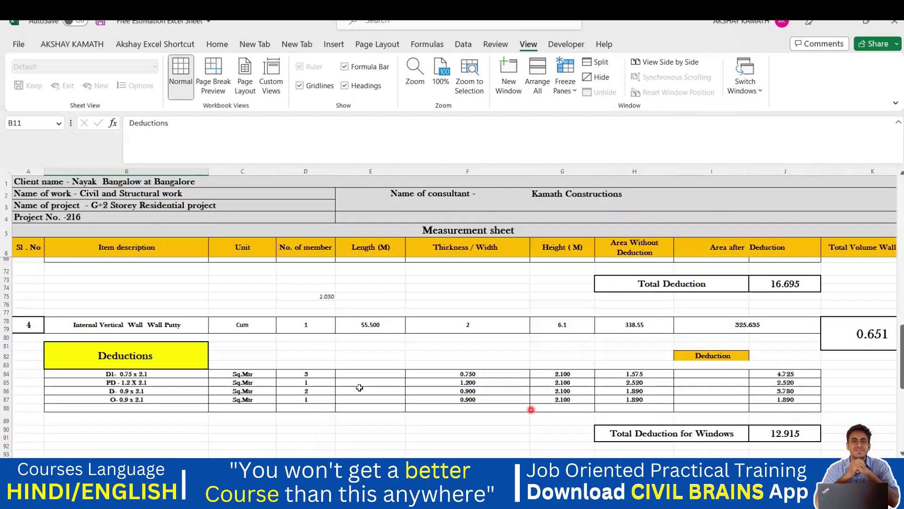
scroll(346, 369, "down", 4)
mouse_move(592, 418)
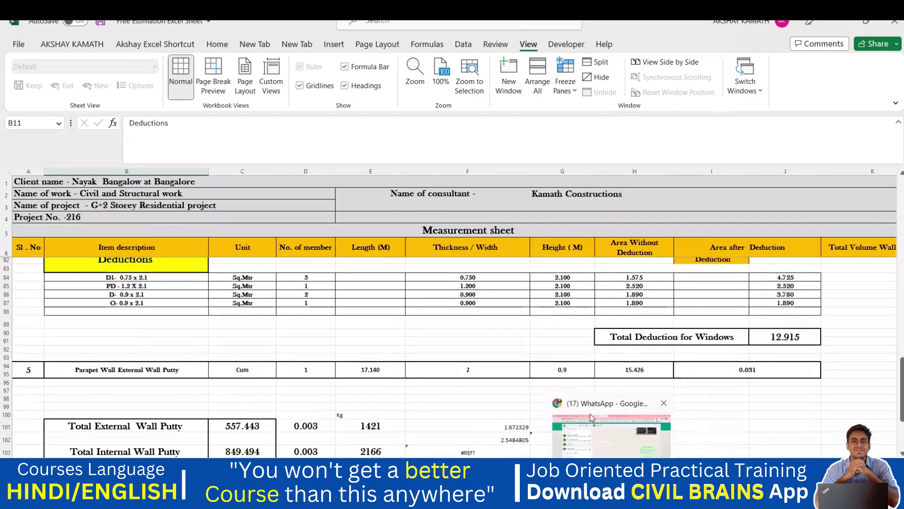
left_click(441, 331)
scroll(511, 380, "down", 2)
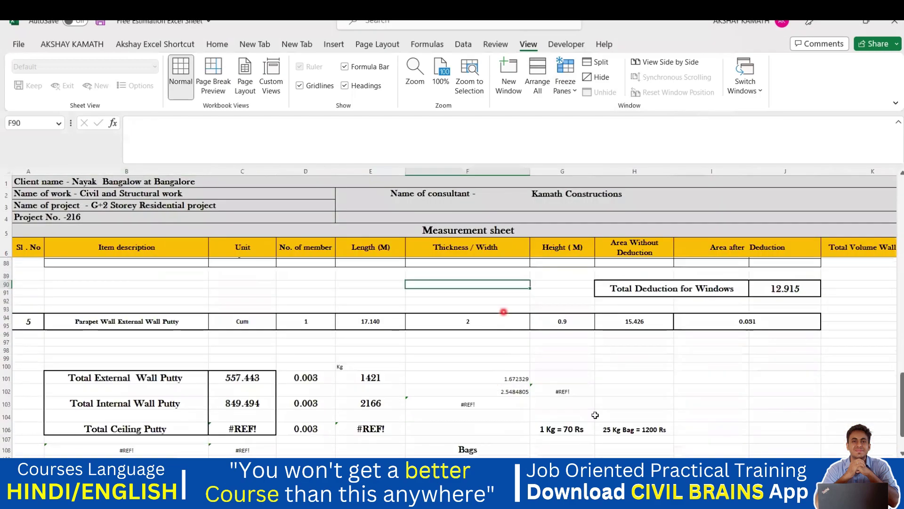
scroll(454, 312, "right", 1)
scroll(454, 312, "left", 1)
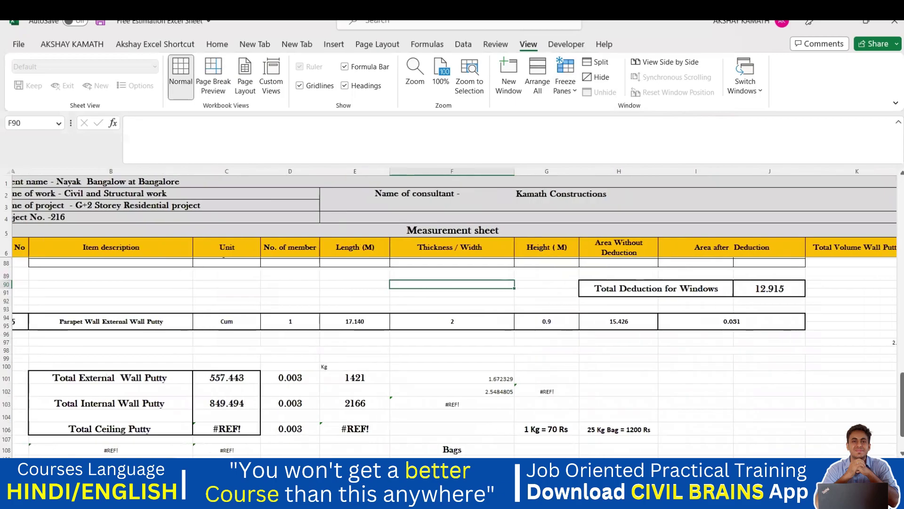
scroll(454, 313, "right", 1)
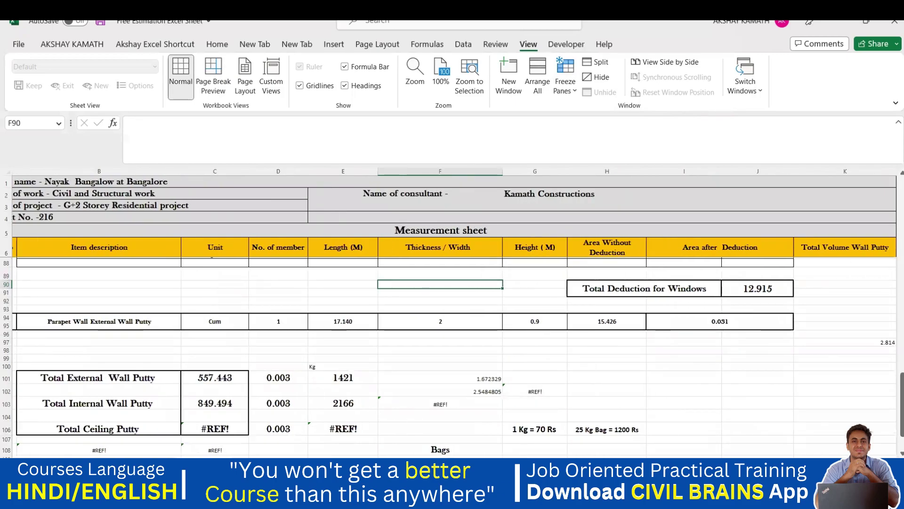
key("ctrl+Page_Up")
- Step back through the Wall Putty Estimation sheet to the BOQ Abstract sheet
scroll(432, 419, "up", 7)
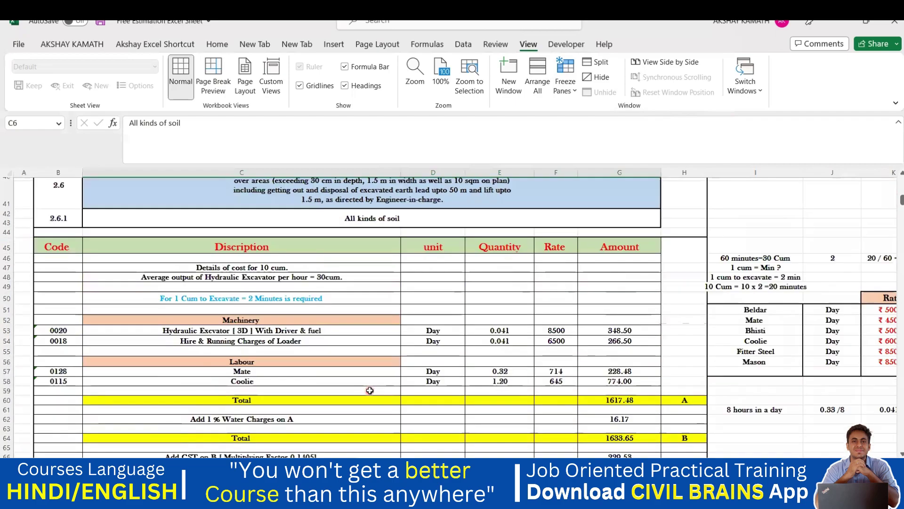
scroll(432, 419, "right", 3)
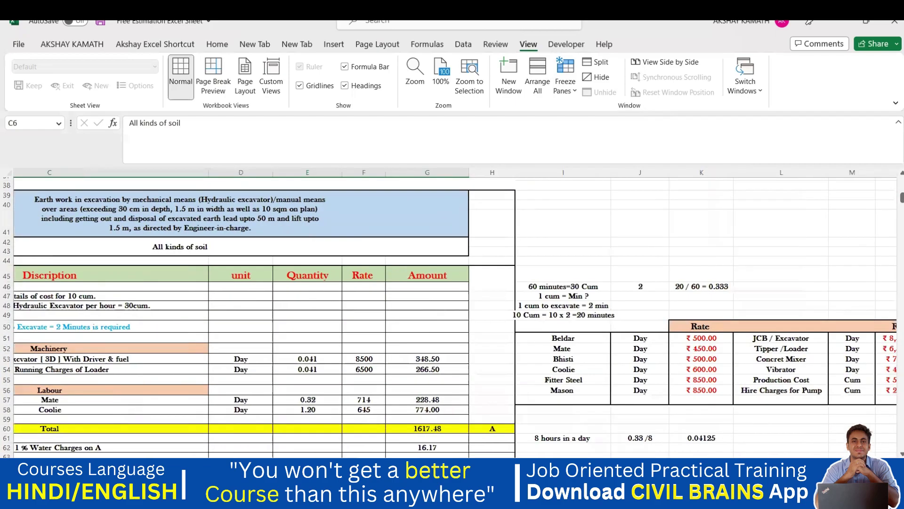
key("ctrl+Page_Up")
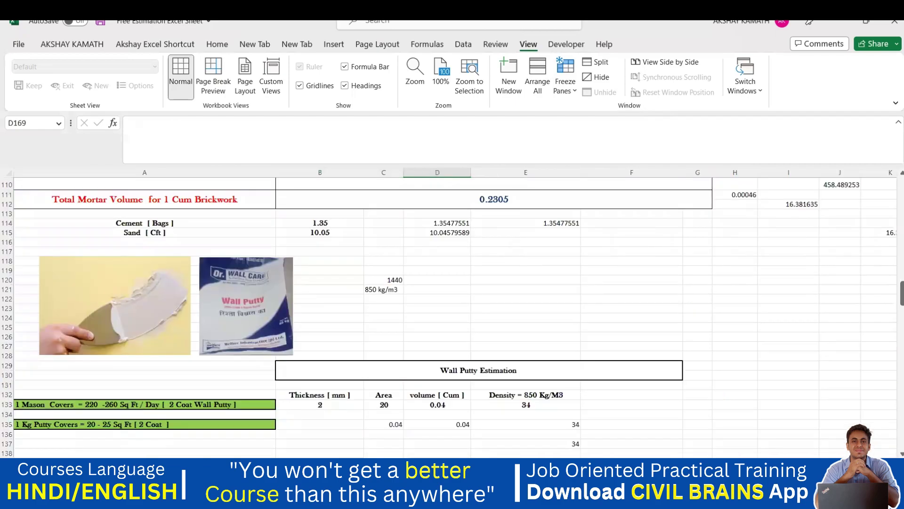
key("ctrl+Page_Up")
scroll(455, 313, "right", 1)
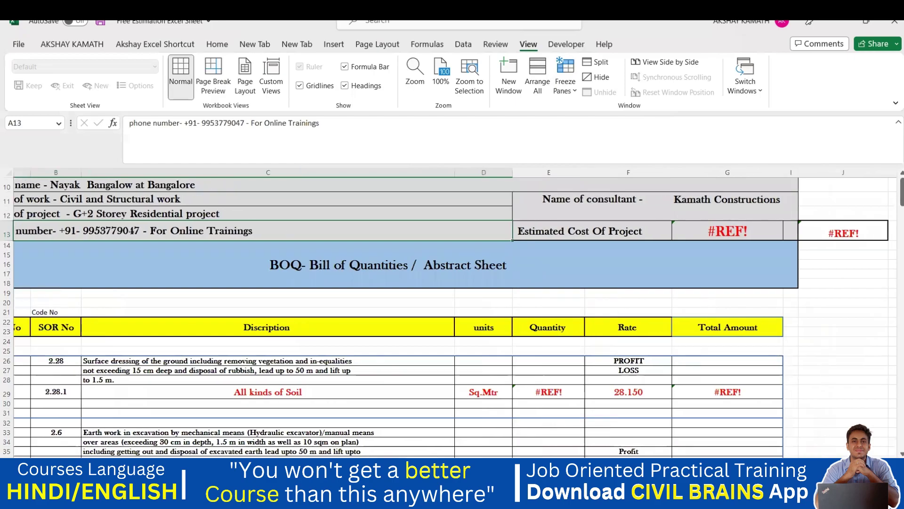
scroll(455, 313, "left", 1)
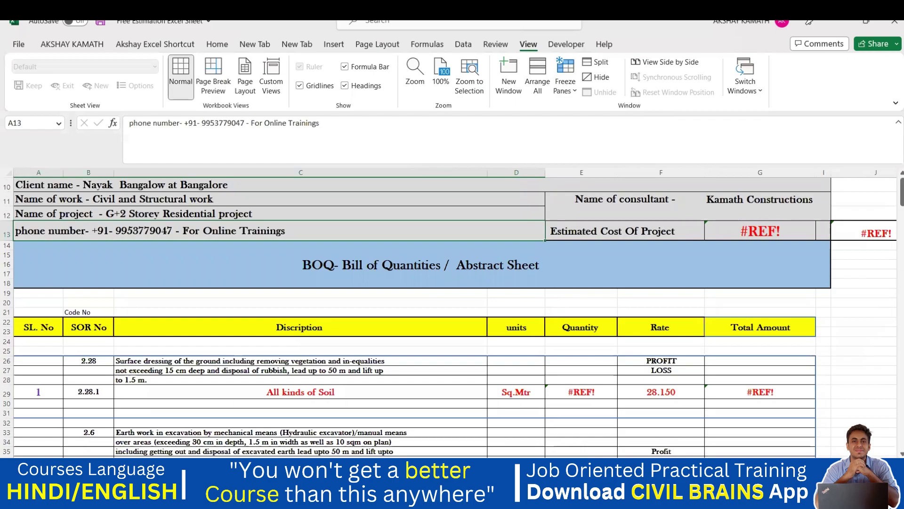
- Return to the Measurement sheet and scroll to the ground floor column and beam shuttering quantities
key("ctrl+Page_Down")
key("ctrl+Page_Down")
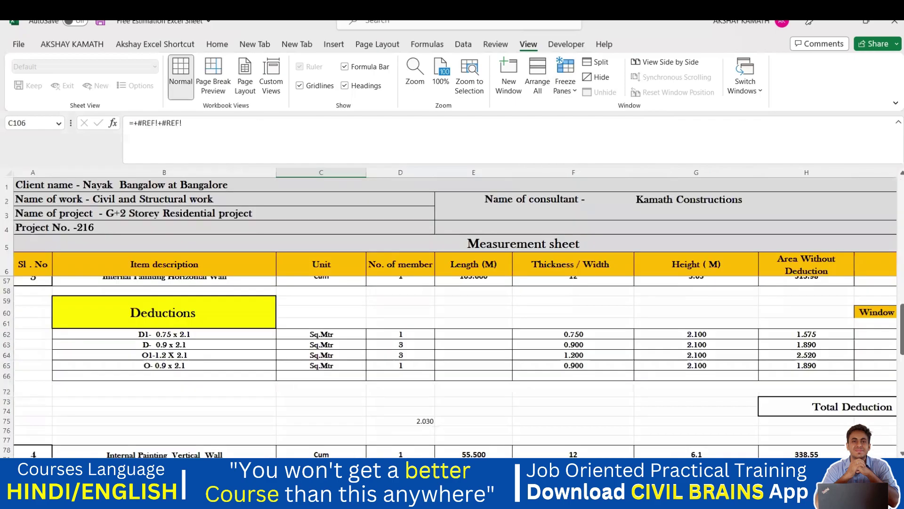
key("ctrl+Page_Down")
key("ctrl+Page_Down")
scroll(450, 410, "up", 5)
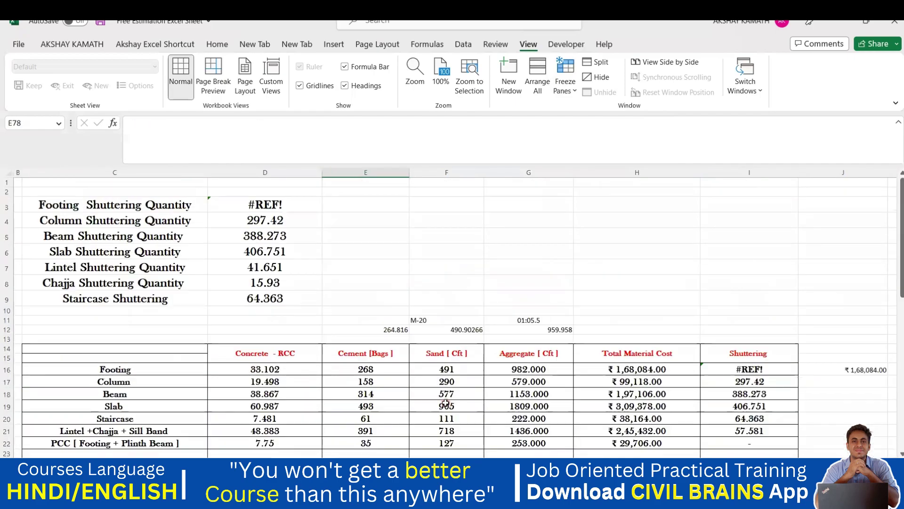
key("ctrl+Page_Up")
key("ctrl+Page_Up")
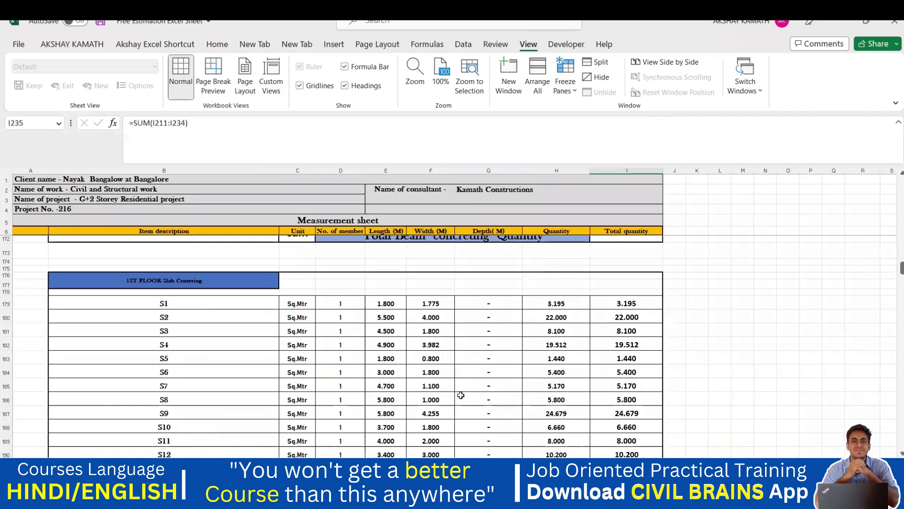
scroll(461, 395, "up", 8)
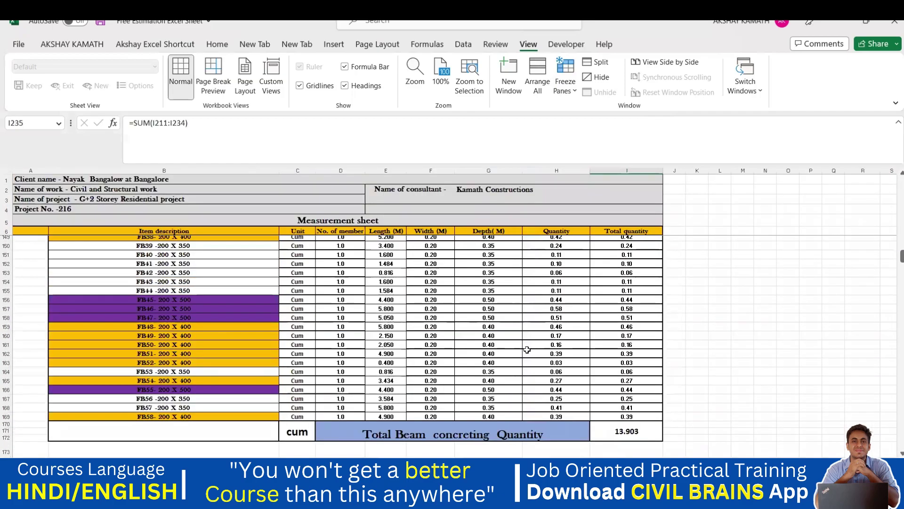
left_click(718, 300)
scroll(500, 381, "up", 17)
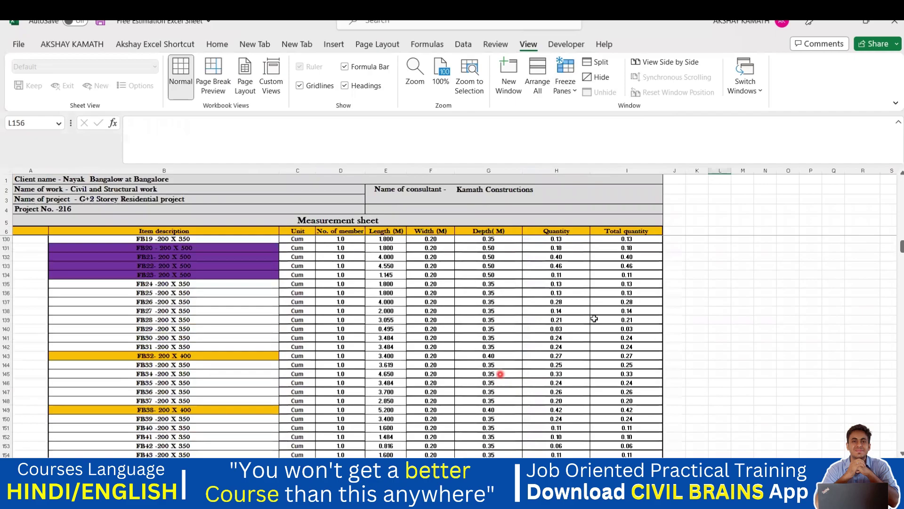
scroll(611, 302, "up", 16)
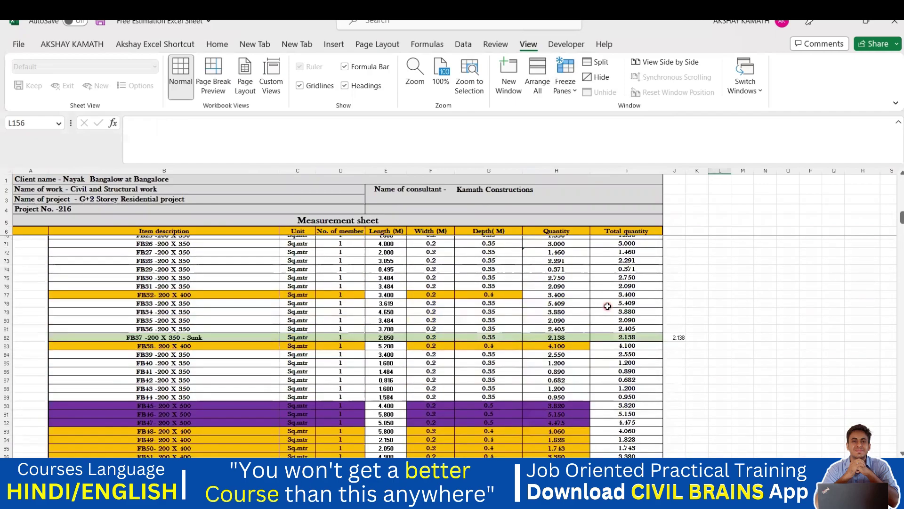
scroll(559, 336, "up", 5)
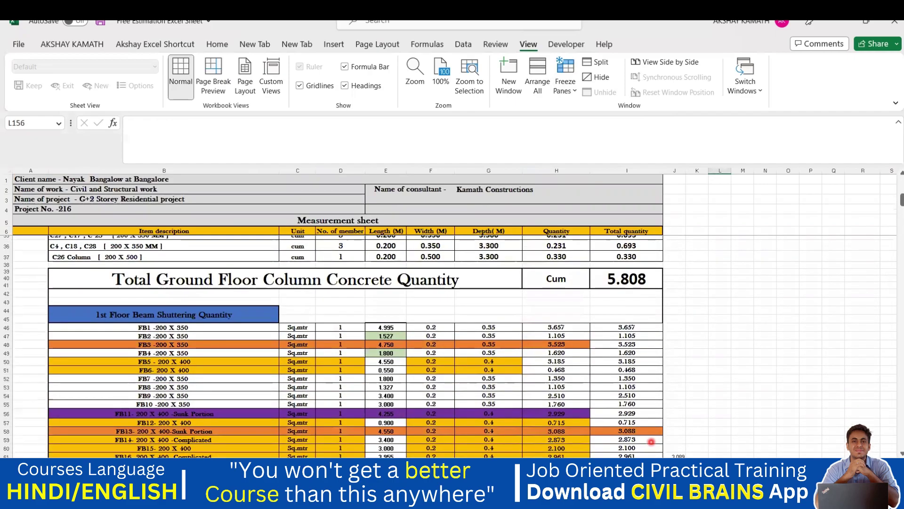
scroll(819, 455, "right", 1)
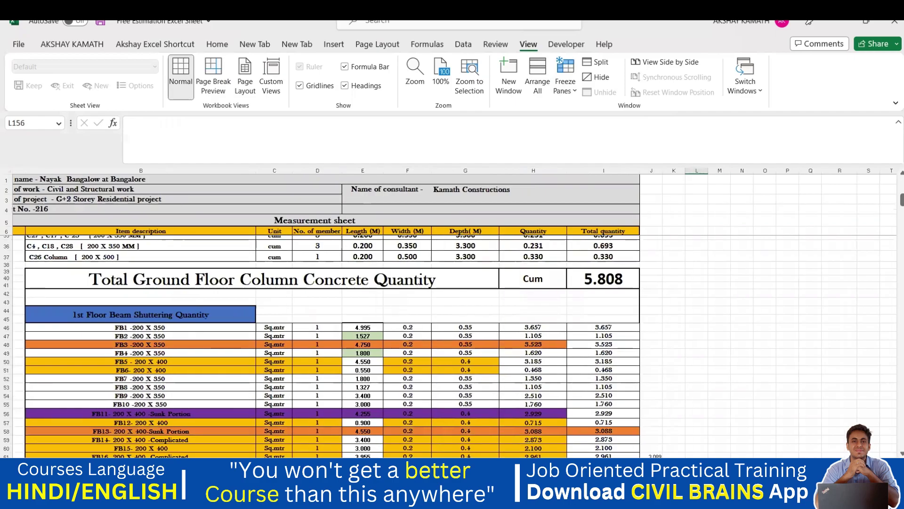
scroll(282, 292, "down", 2)
- Copy the beam shuttering rows and paste them at K46 beside the table
left_click_drag(277, 288, 606, 348)
key("ctrl+c")
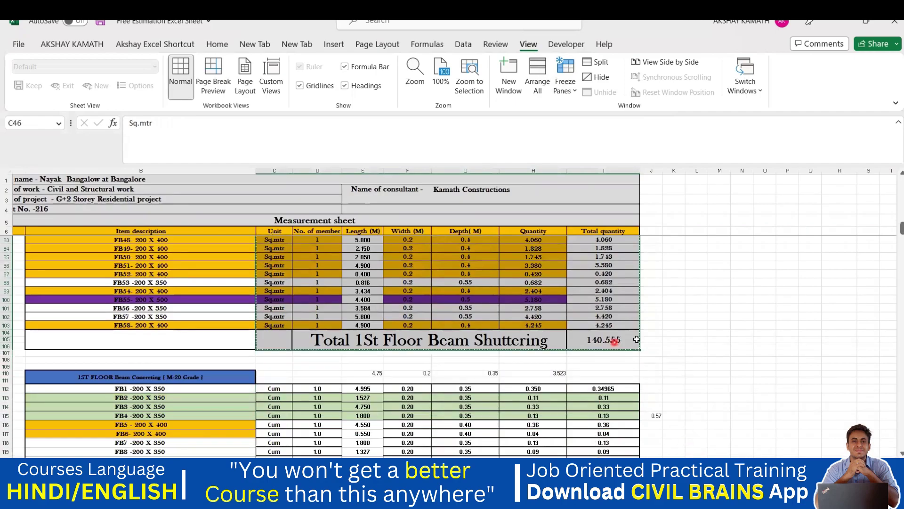
scroll(666, 393, "right", 1)
scroll(666, 394, "up", 15)
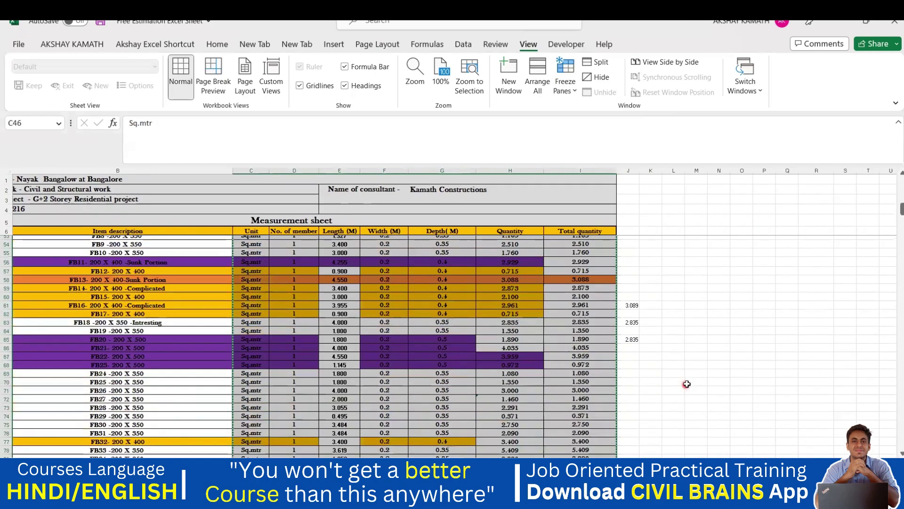
scroll(686, 375, "up", 3)
left_click(631, 354)
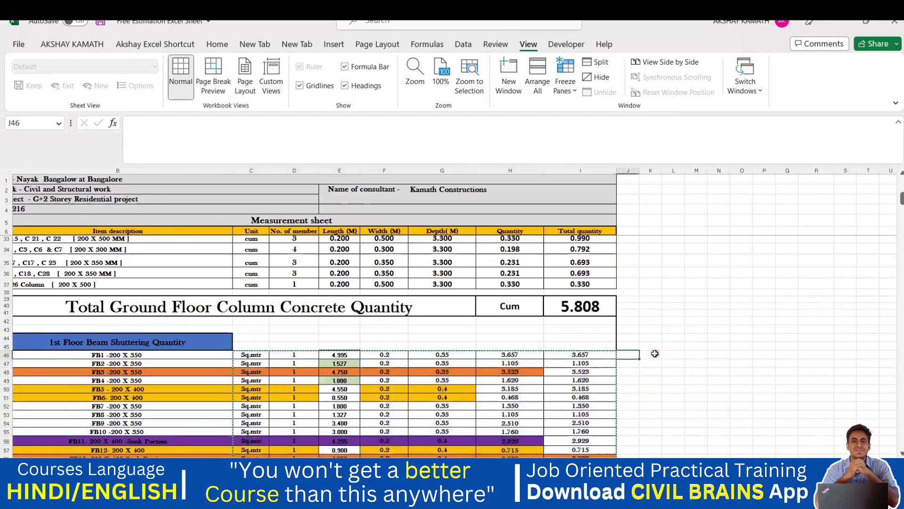
left_click(655, 353)
key("ctrl+v")
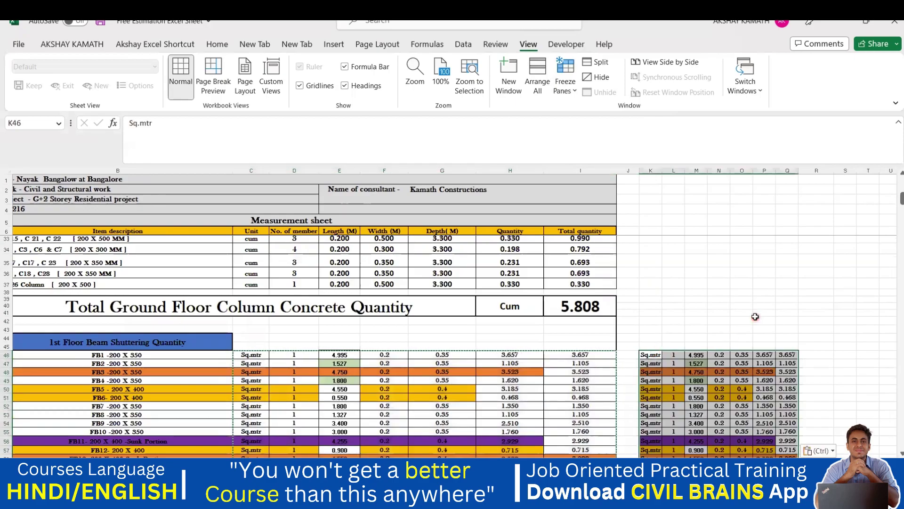
scroll(752, 315, "down", 2)
scroll(752, 314, "down", 2)
- Widen columns K, Q and N so the pasted values fit
left_click(817, 338)
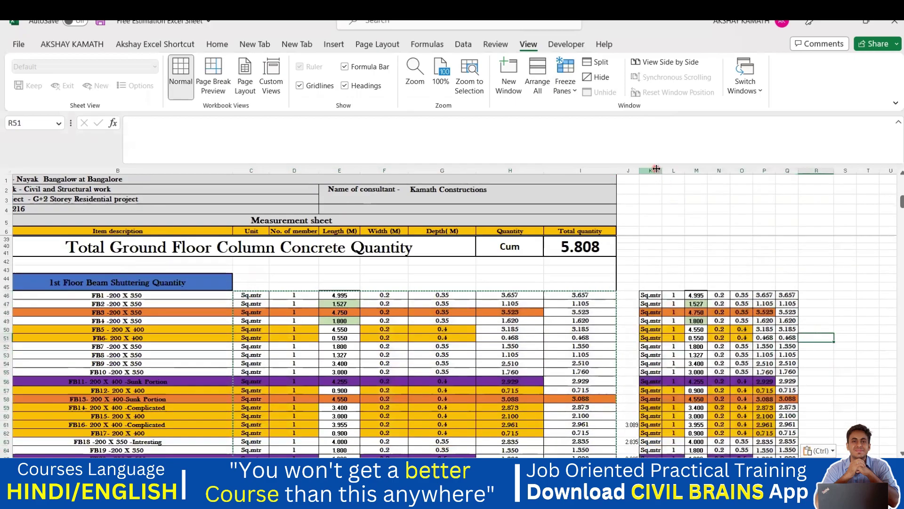
left_click_drag(662, 170, 818, 180)
scroll(848, 424, "right", 1)
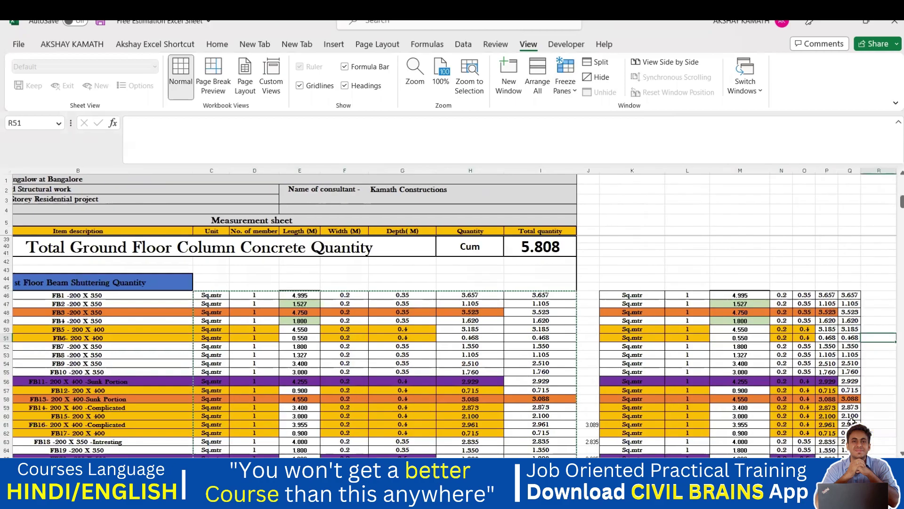
left_click_drag(861, 170, 897, 170)
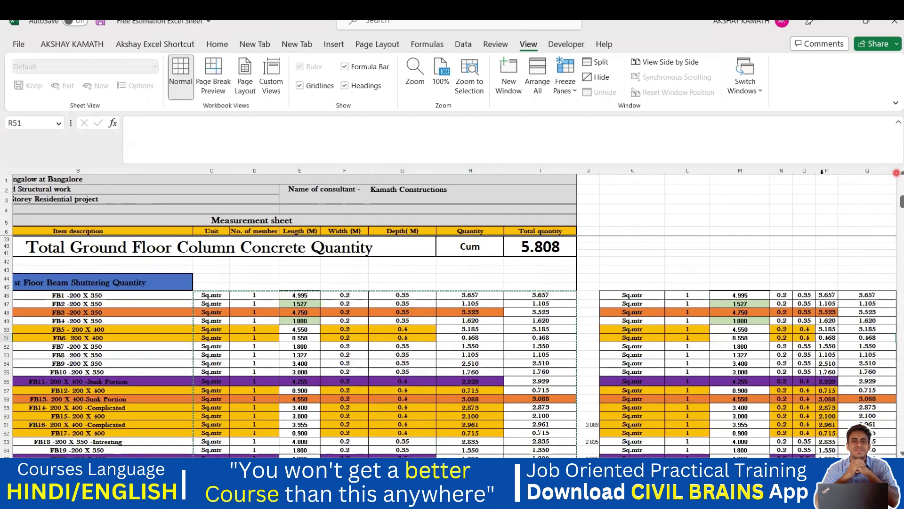
left_click_drag(800, 168, 834, 170)
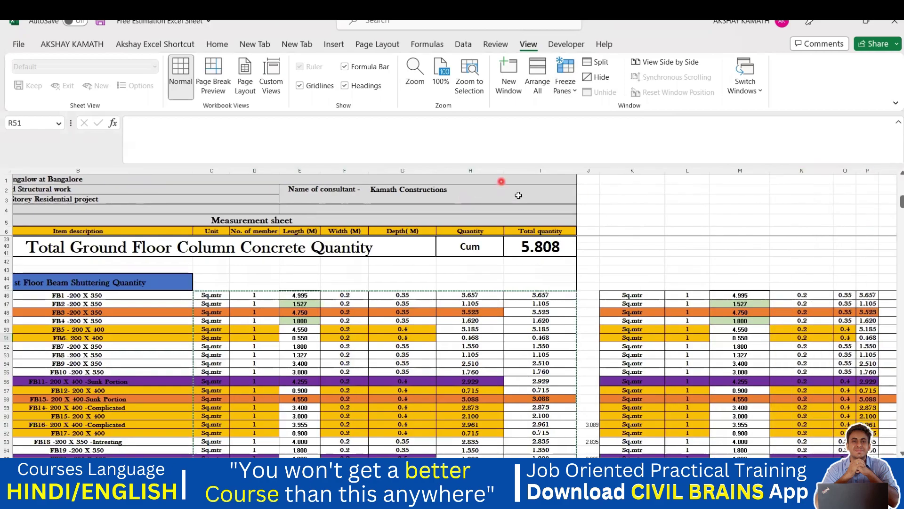
- Select cell J49 and look over the widened beam shuttering columns
scroll(448, 313, "up", 1)
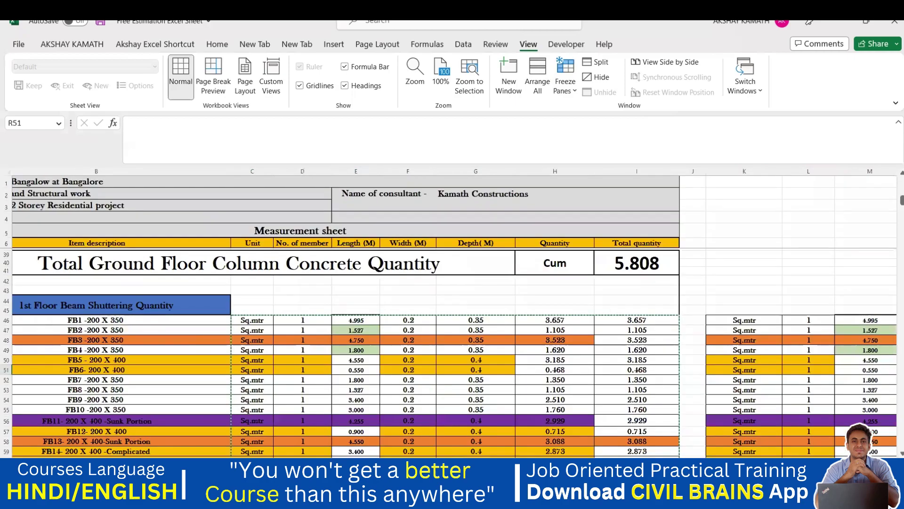
scroll(804, 372, "up", 1)
left_click(804, 373)
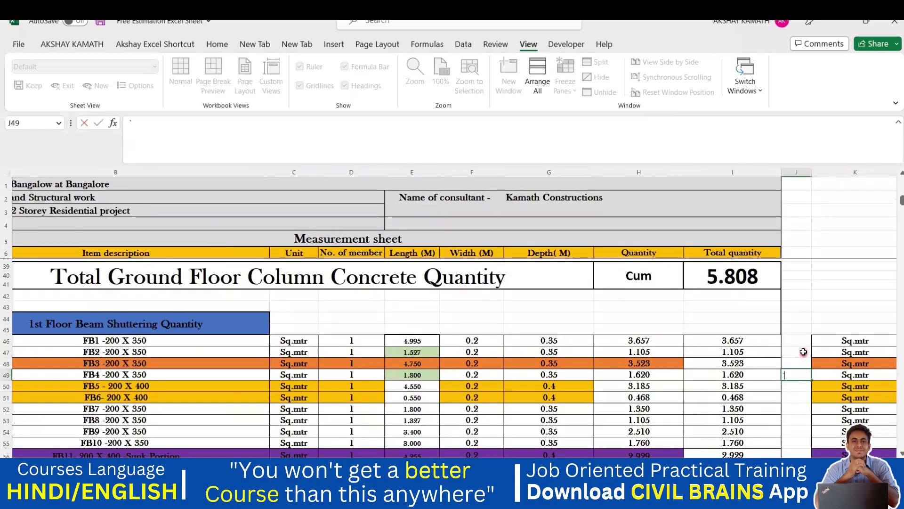
scroll(832, 281, "down", 4)
scroll(499, 264, "right", 6)
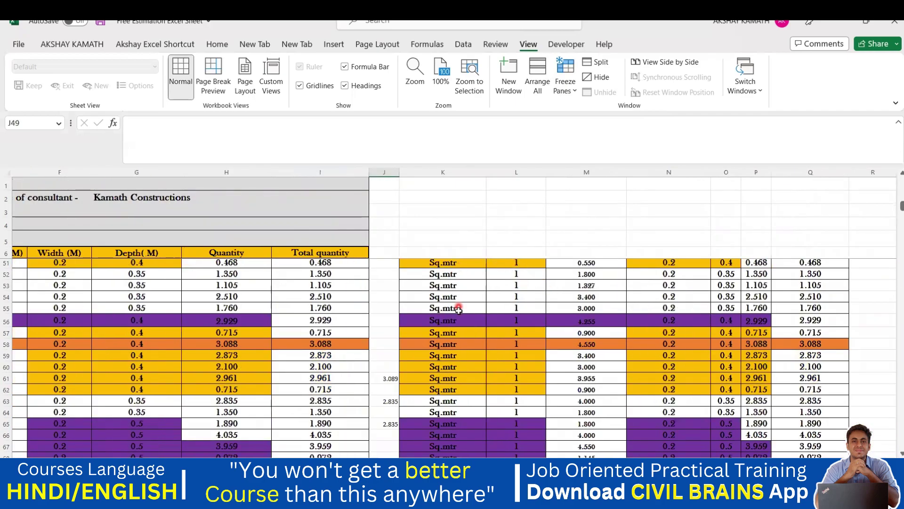
scroll(298, 397, "left", 5)
scroll(298, 397, "up", 5)
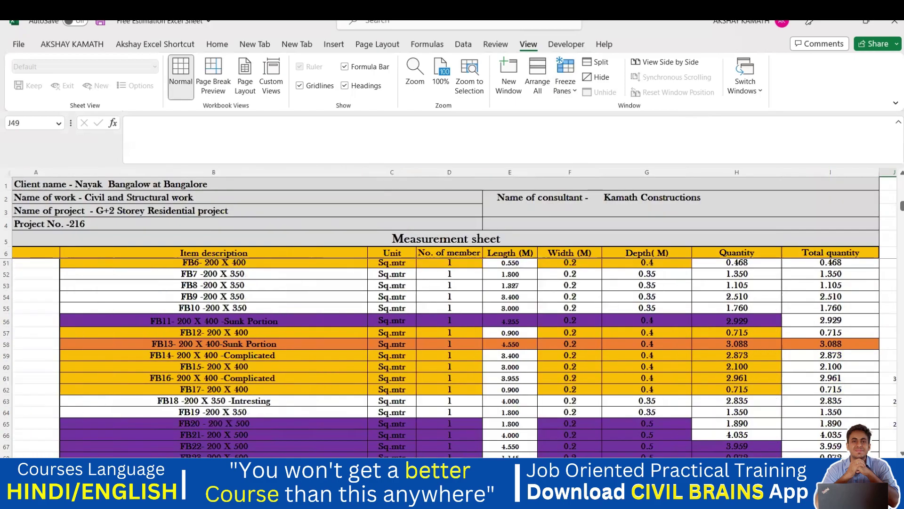
scroll(298, 397, "up", 10)
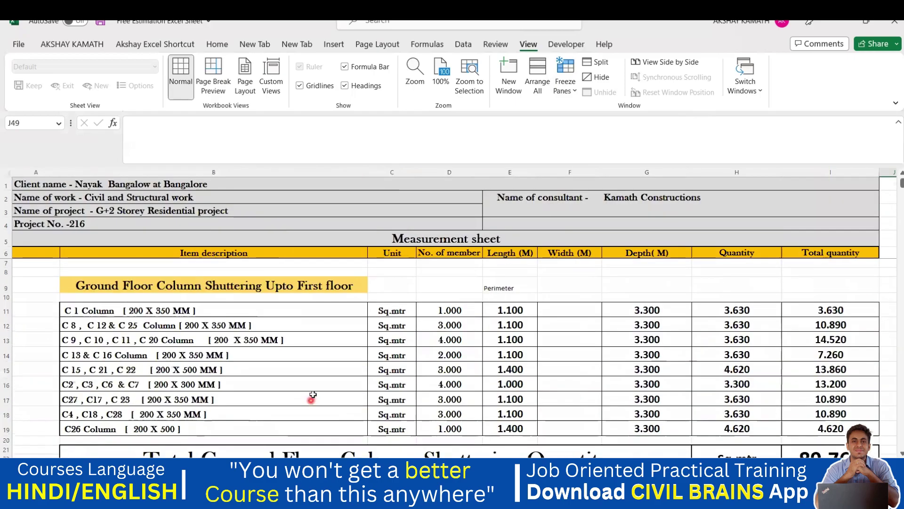
- Unfreeze all frozen panes on the Measurement sheet
left_click(272, 268)
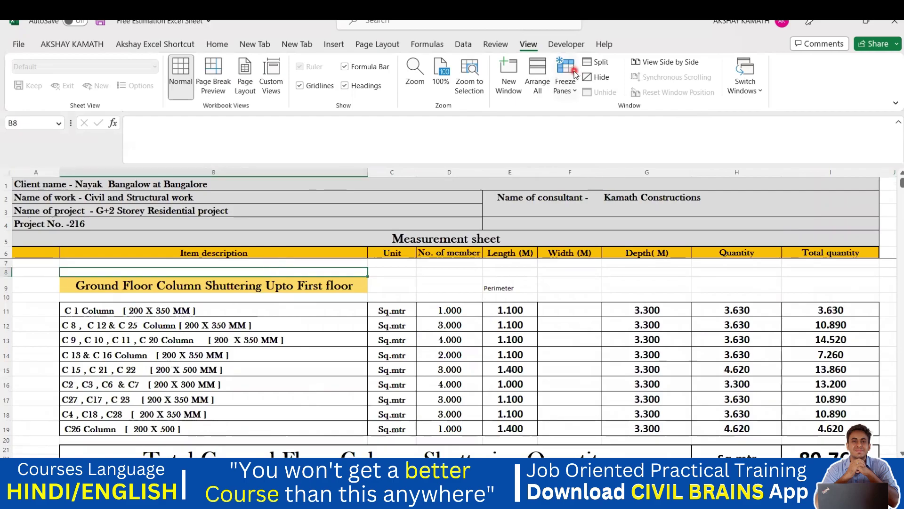
left_click(565, 85)
left_click(607, 111)
- Freeze panes at C8 so rows 1–7 and columns A–B stay fixed
left_click(449, 284)
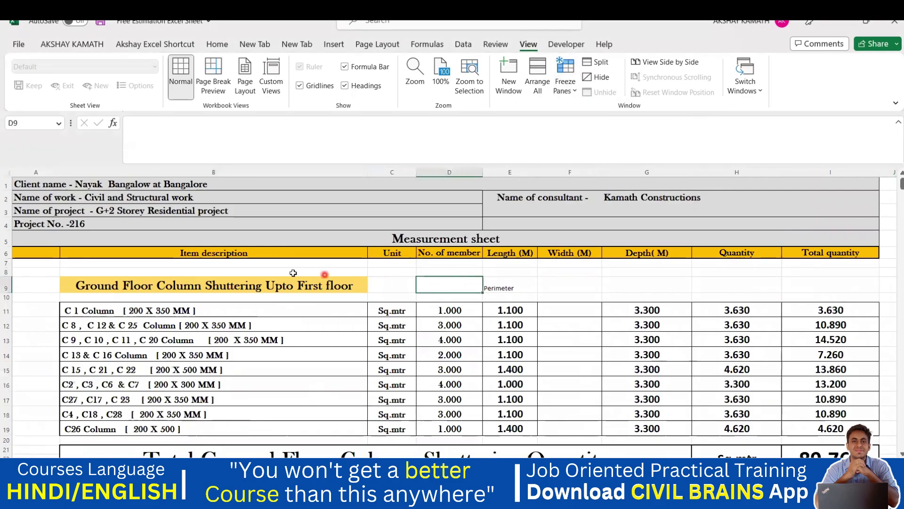
left_click(396, 272)
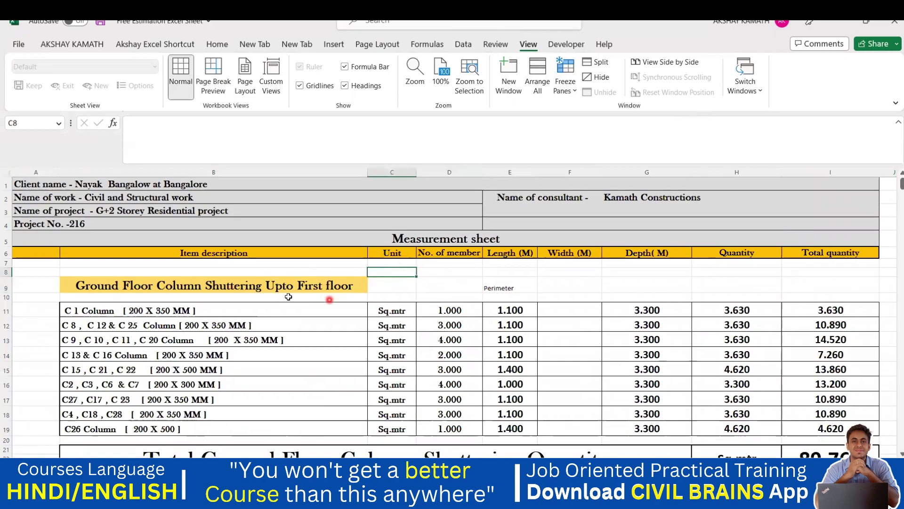
scroll(288, 297, "down", 11)
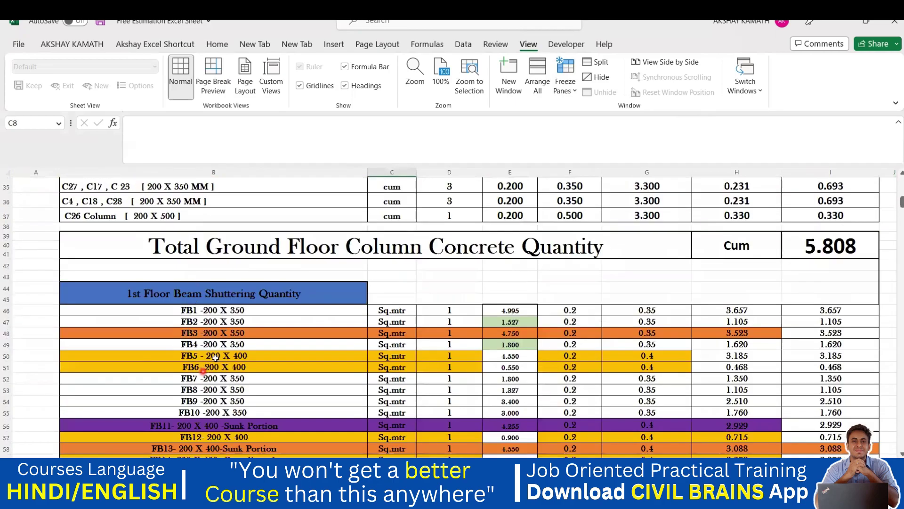
scroll(261, 359, "up", 11)
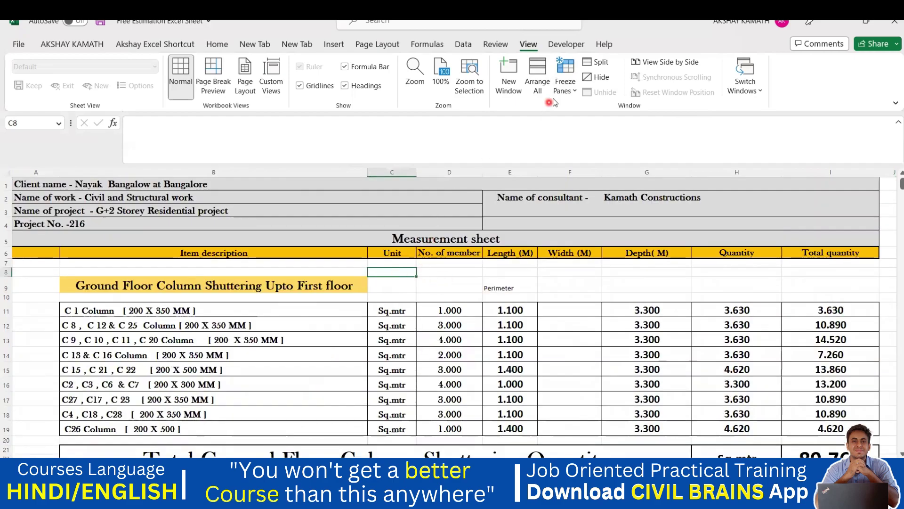
left_click(565, 84)
left_click(605, 114)
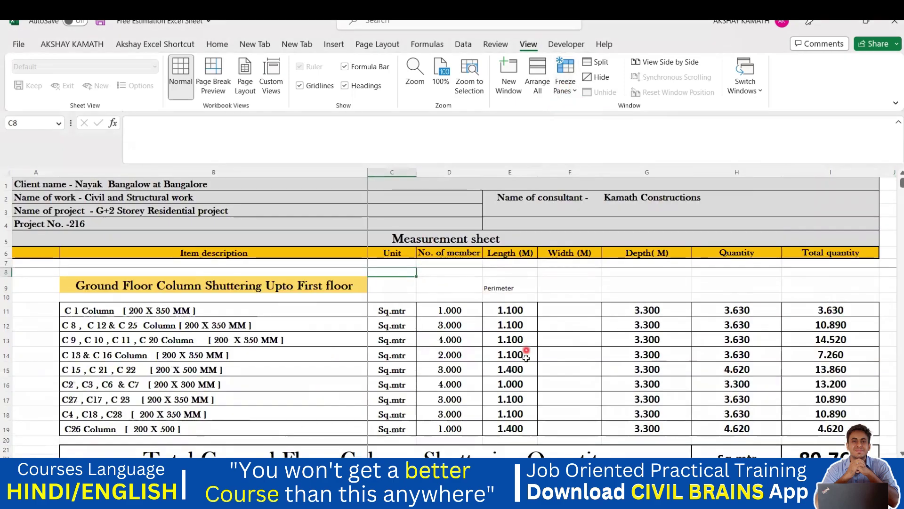
- Scroll down and right to confirm the header rows and columns A–B stay put
scroll(526, 358, "down", 8)
scroll(546, 372, "right", 1)
scroll(560, 350, "down", 6)
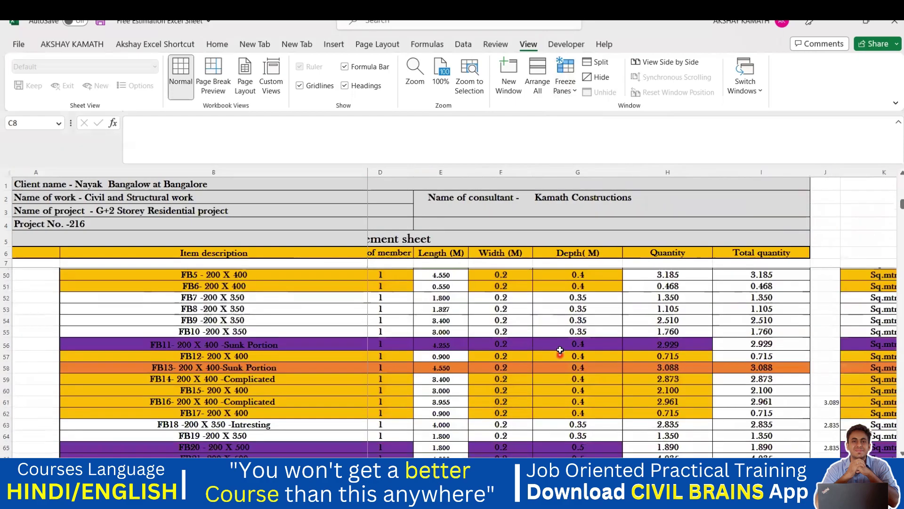
scroll(560, 350, "down", 2)
scroll(570, 347, "up", 3)
scroll(672, 318, "right", 3)
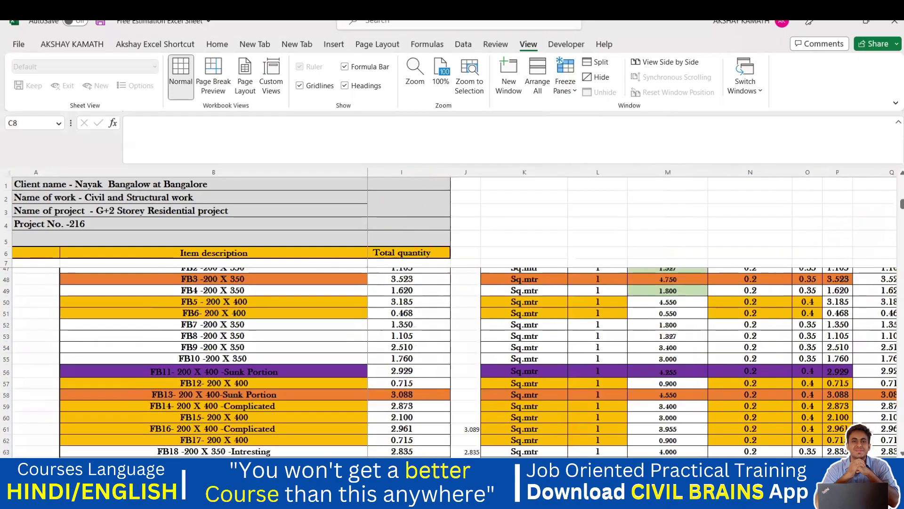
scroll(672, 318, "up", 4)
scroll(299, 374, "down", 1)
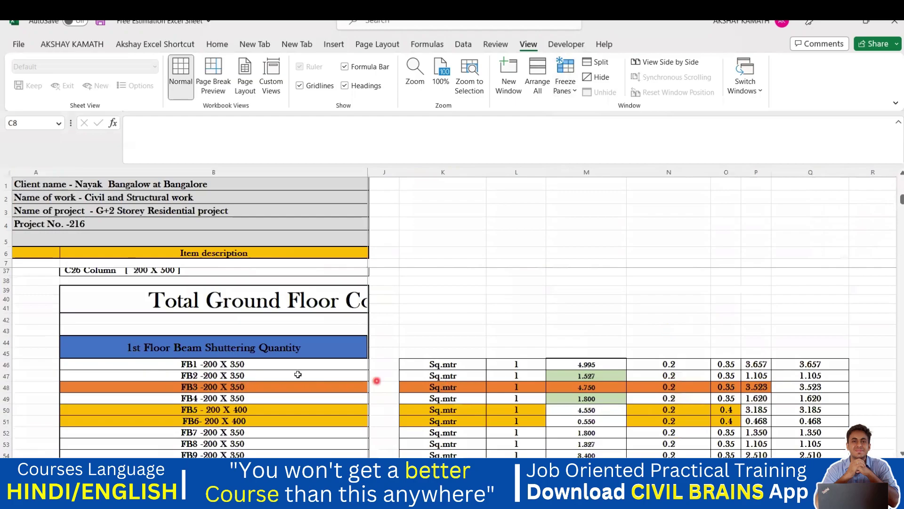
scroll(377, 349, "down", 2)
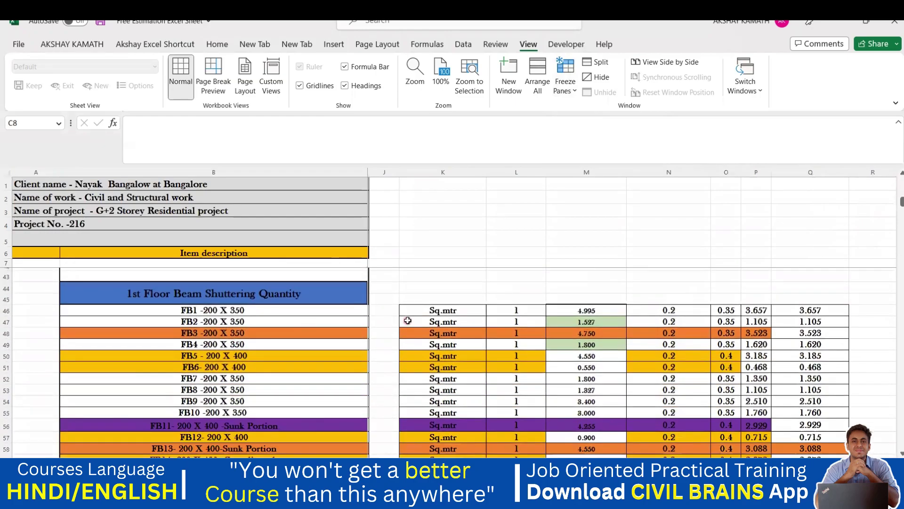
scroll(409, 345, "down", 1)
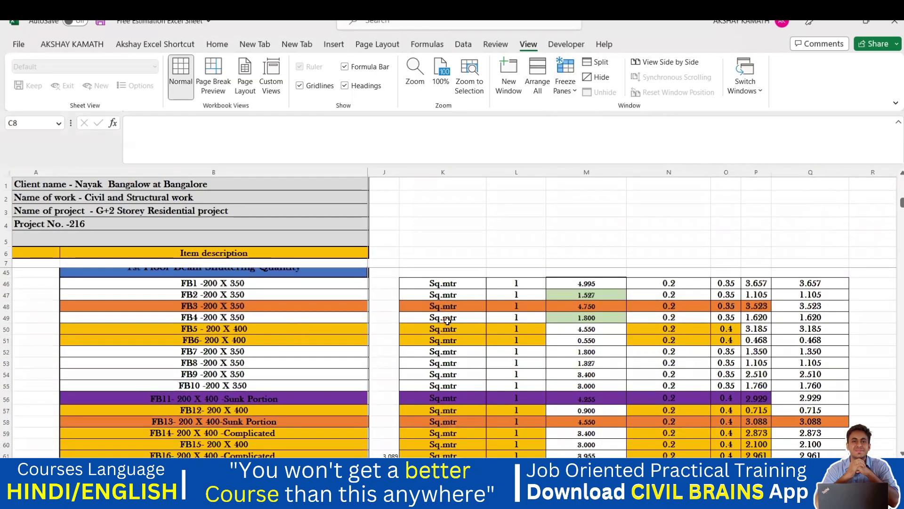
scroll(329, 313, "down", 1)
scroll(330, 313, "down", 1)
scroll(573, 325, "down", 3)
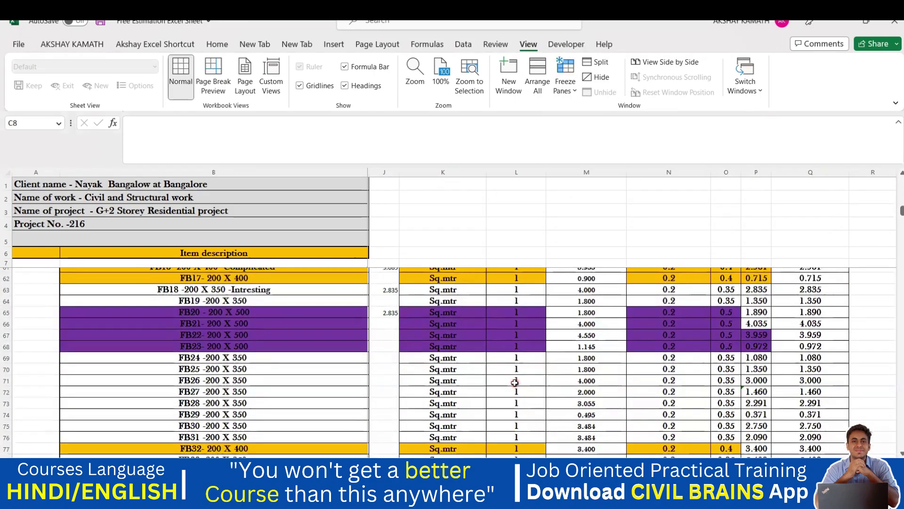
scroll(515, 382, "down", 1)
scroll(514, 382, "down", 2)
scroll(359, 317, "up", 3)
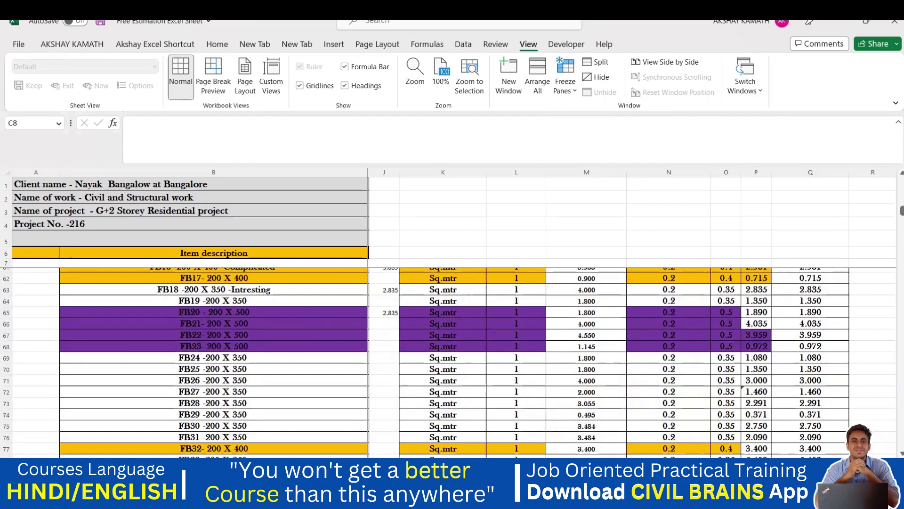
- Switch to the Paste Function Excel 03 workbook and scroll over its Project Cost table
mouse_move(516, 454)
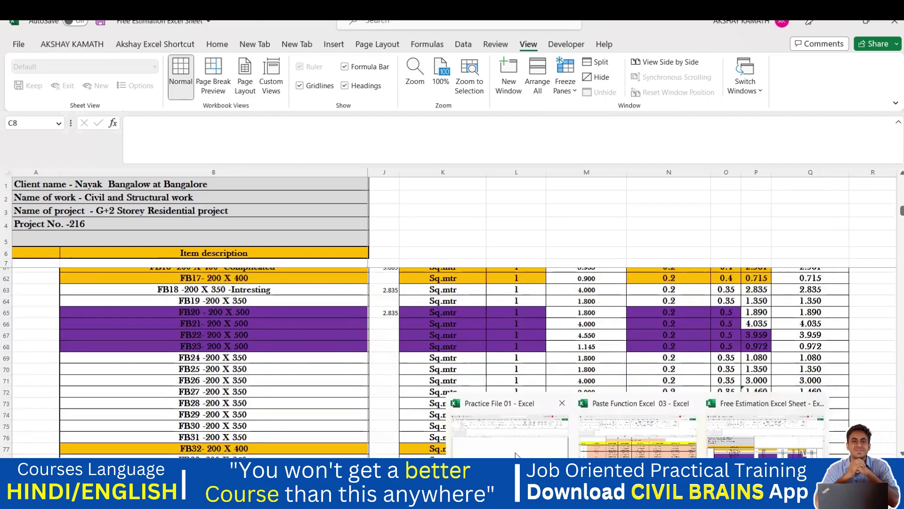
left_click(632, 446)
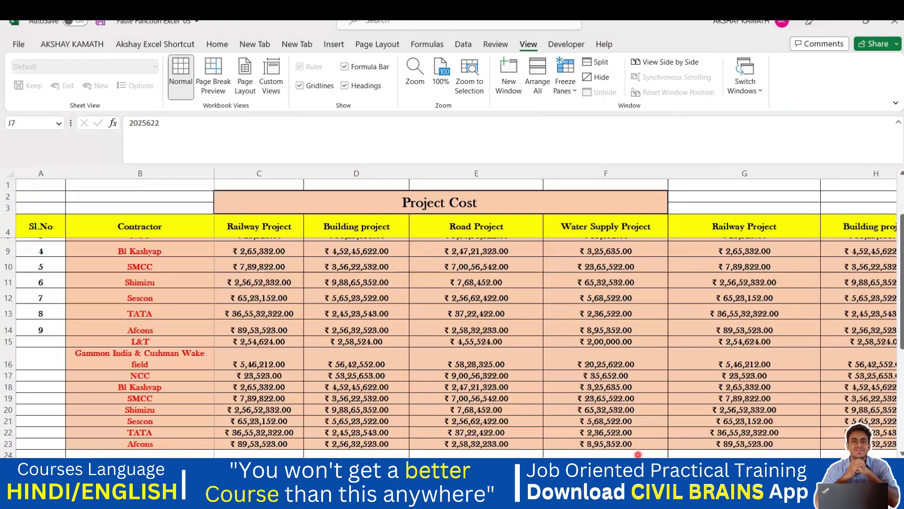
scroll(359, 382, "right", 5)
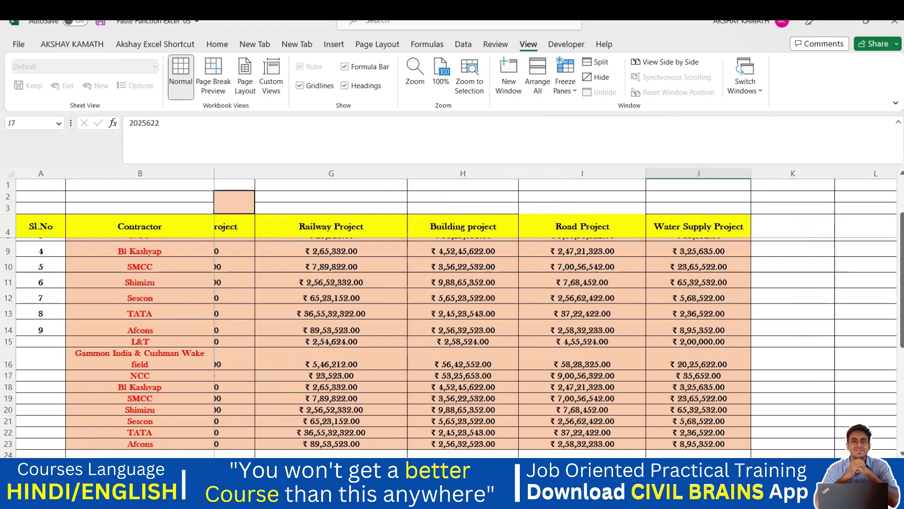
scroll(570, 330, "left", 5)
scroll(571, 329, "up", 2)
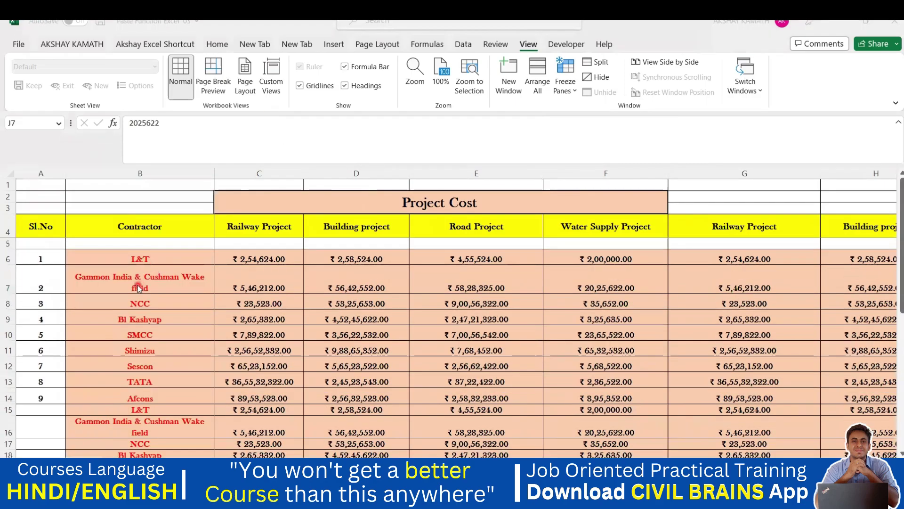
scroll(139, 279, "down", 1)
scroll(141, 272, "up", 1)
scroll(143, 267, "down", 5)
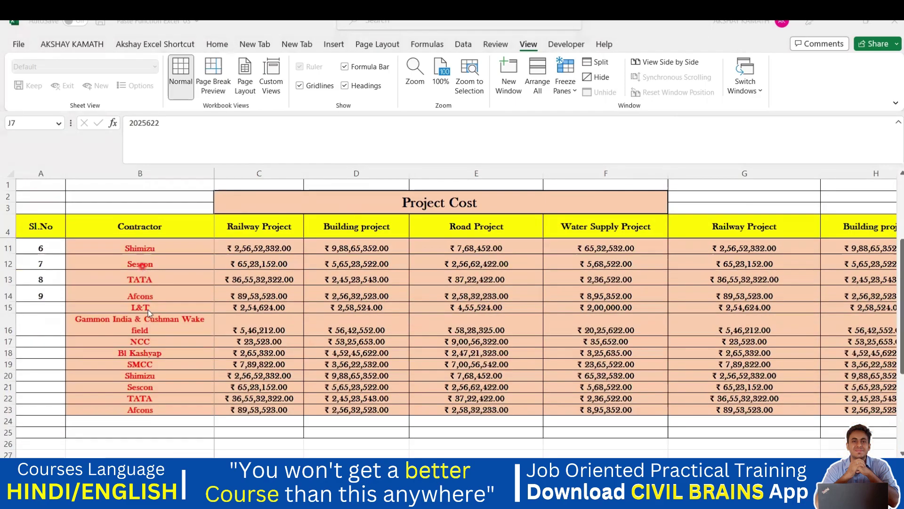
scroll(155, 337, "up", 4)
scroll(159, 339, "down", 3)
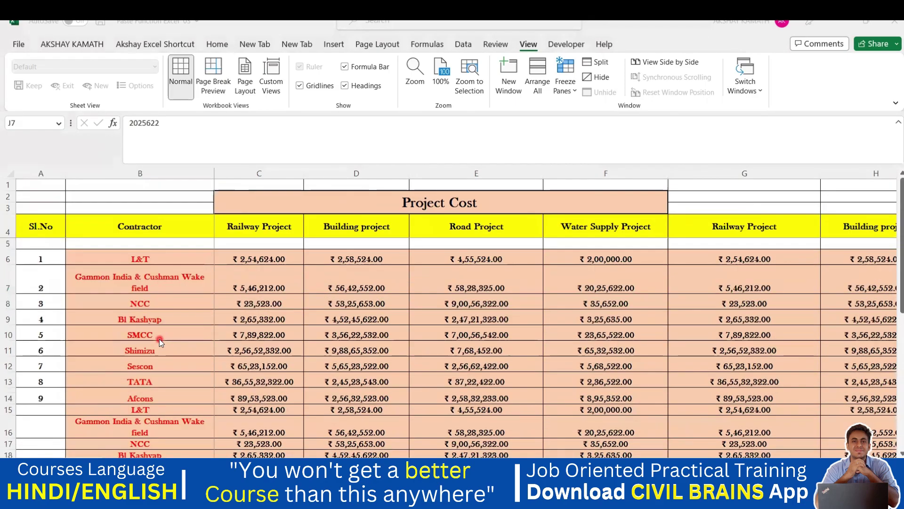
scroll(154, 386, "up", 3)
scroll(154, 386, "up", 1)
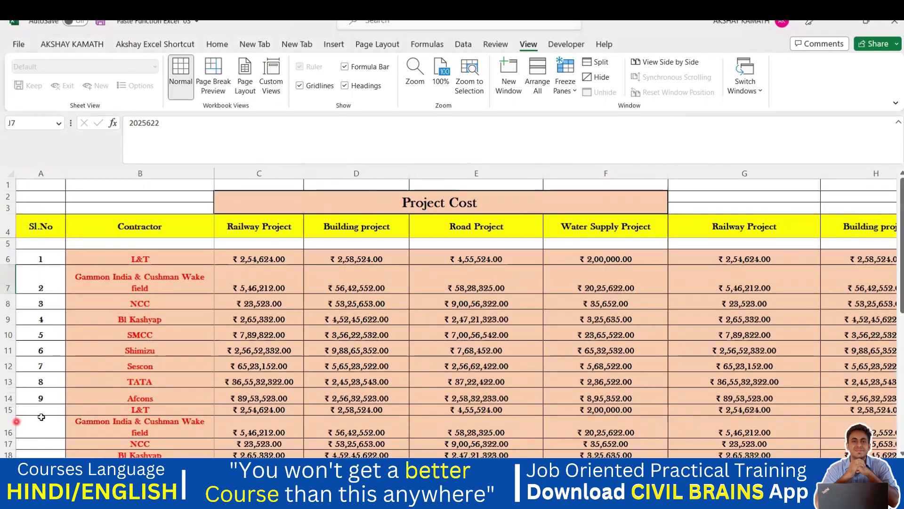
scroll(156, 390, "down", 1)
scroll(156, 390, "up", 1)
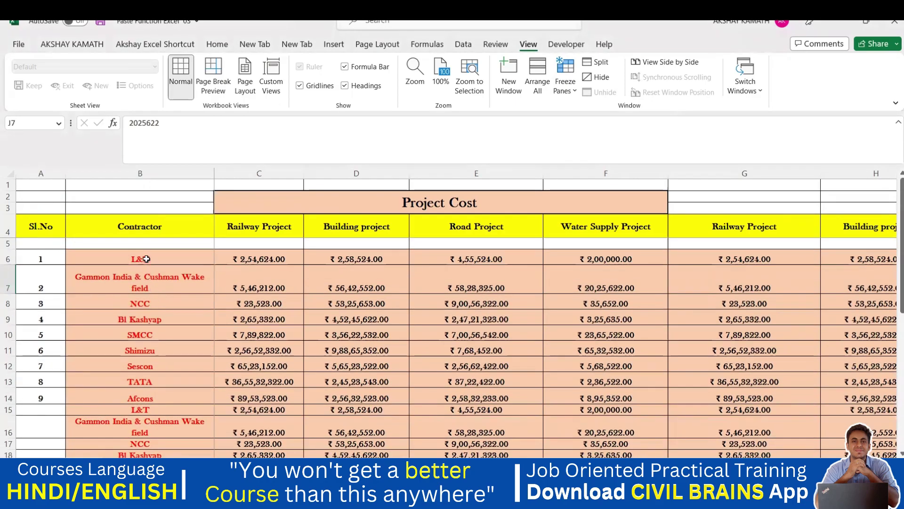
- Copy the Project Cost rows from B6 across to column J and paste them at B24
left_click_drag(147, 259, 826, 408)
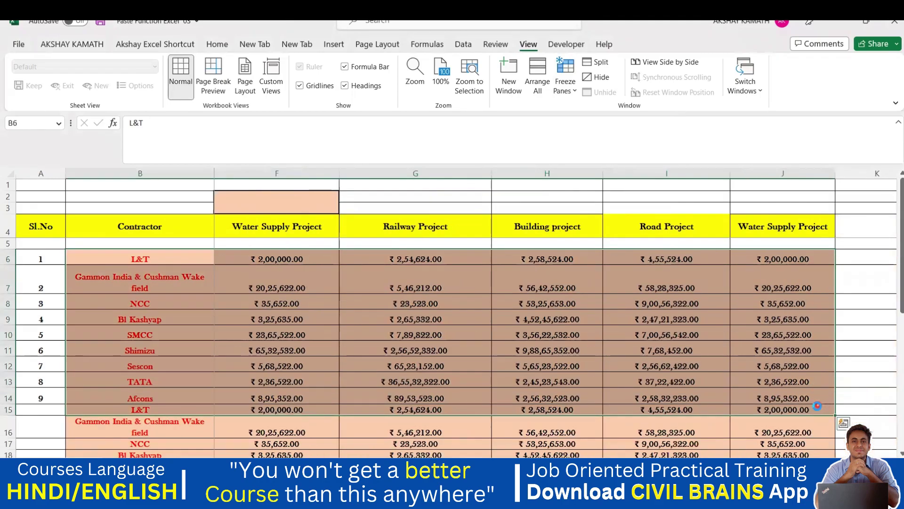
key("ctrl+c")
scroll(424, 307, "left", 3)
scroll(157, 307, "down", 1)
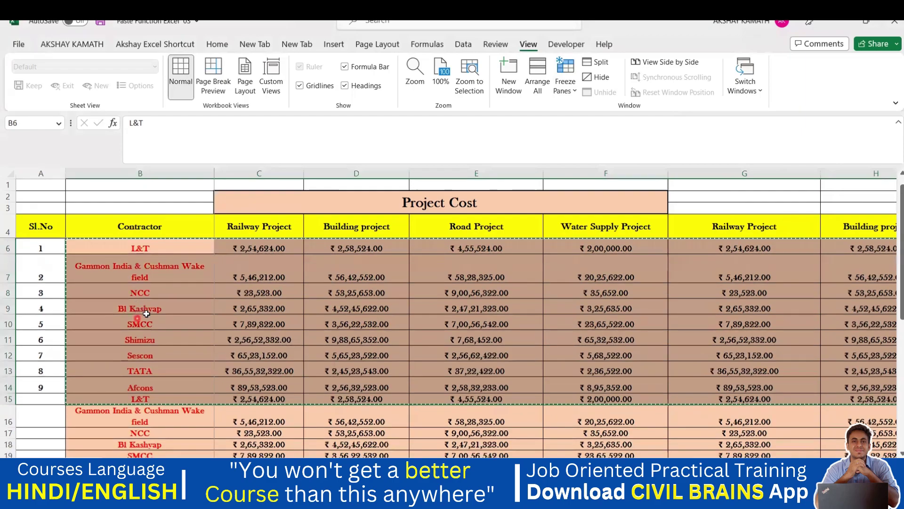
scroll(147, 320, "down", 4)
left_click(140, 319)
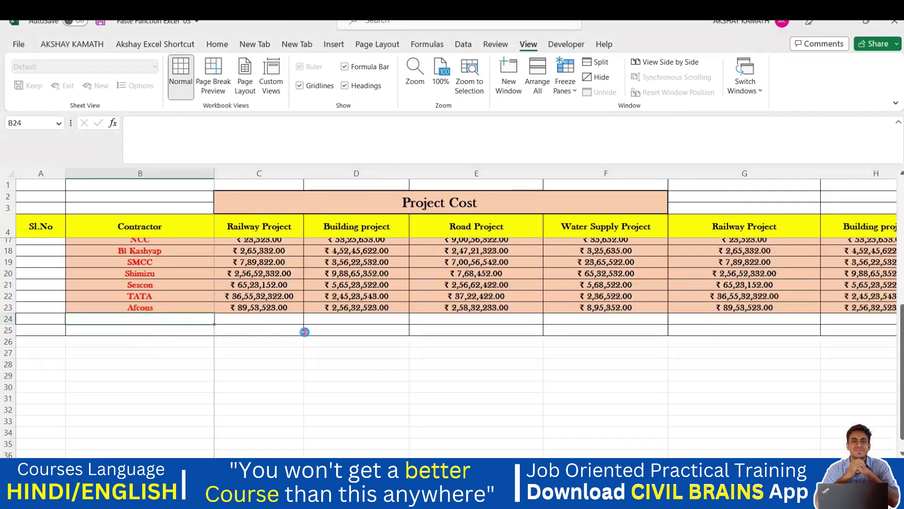
key("ctrl+v")
left_click(338, 367)
scroll(288, 366, "up", 4)
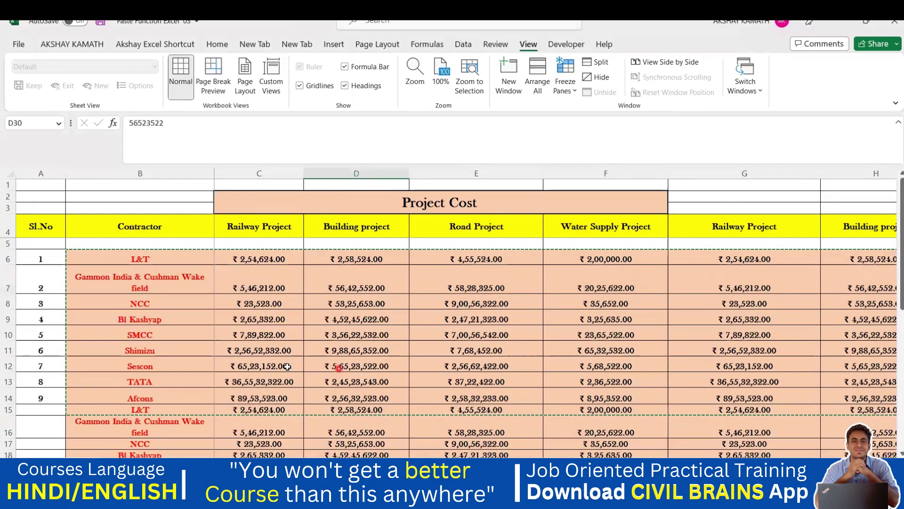
- Enter 10 in A15 and extend the Sl.No series down to 28 in row 33
left_click_drag(47, 260, 47, 393)
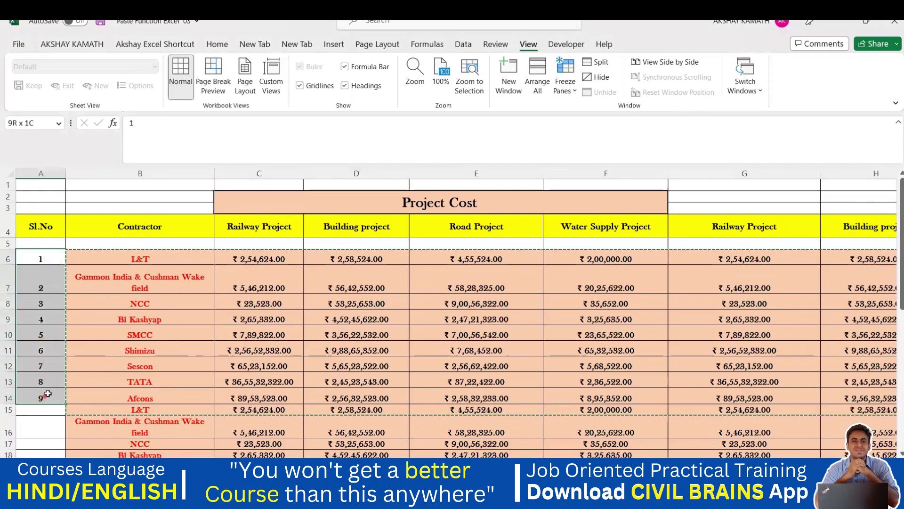
scroll(49, 377, "down", 2)
left_click(48, 307)
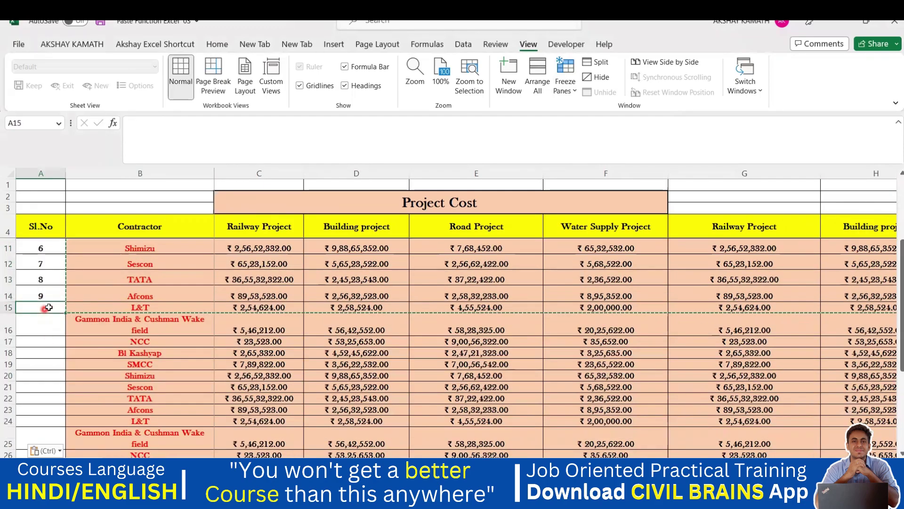
type("10")
left_click(47, 353)
scroll(44, 283, "up", 2)
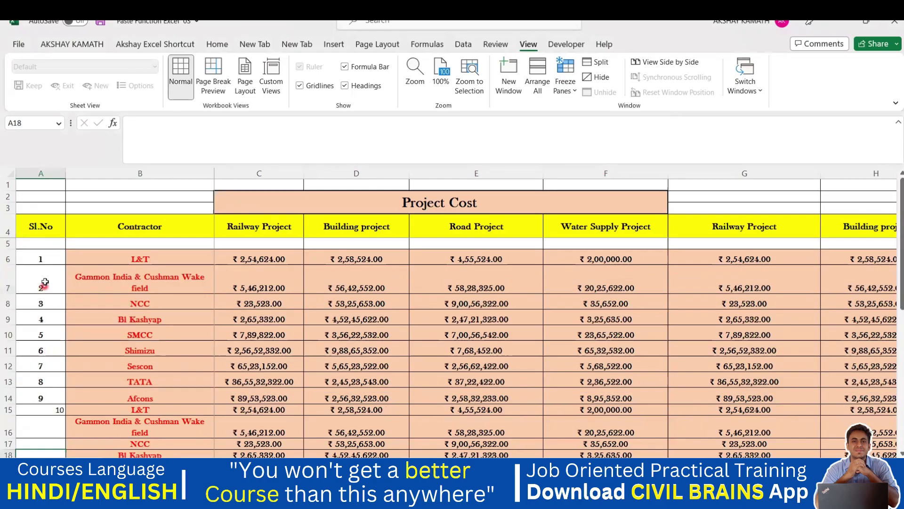
left_click_drag(40, 258, 52, 426)
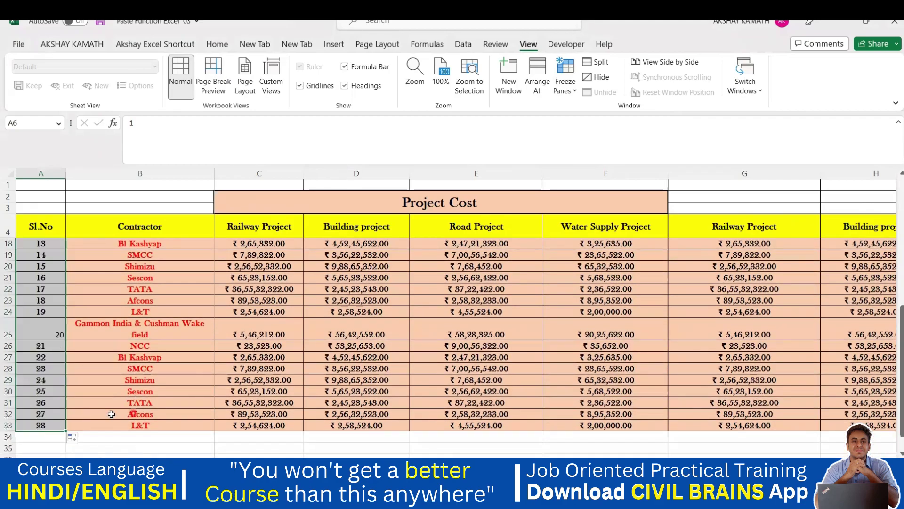
left_click(141, 423)
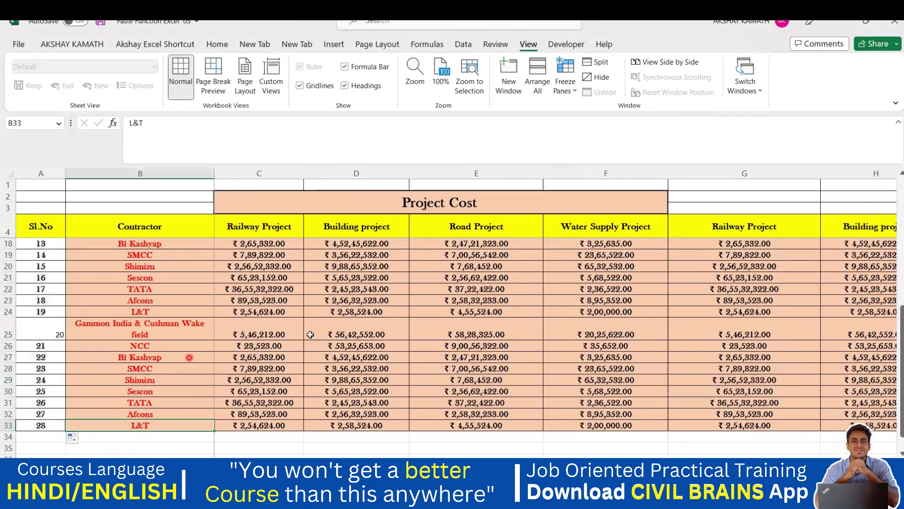
- Hide the last L&T row, then undo to bring row 33 back
left_click_drag(5, 429, 219, 403)
key("ctrl+z")
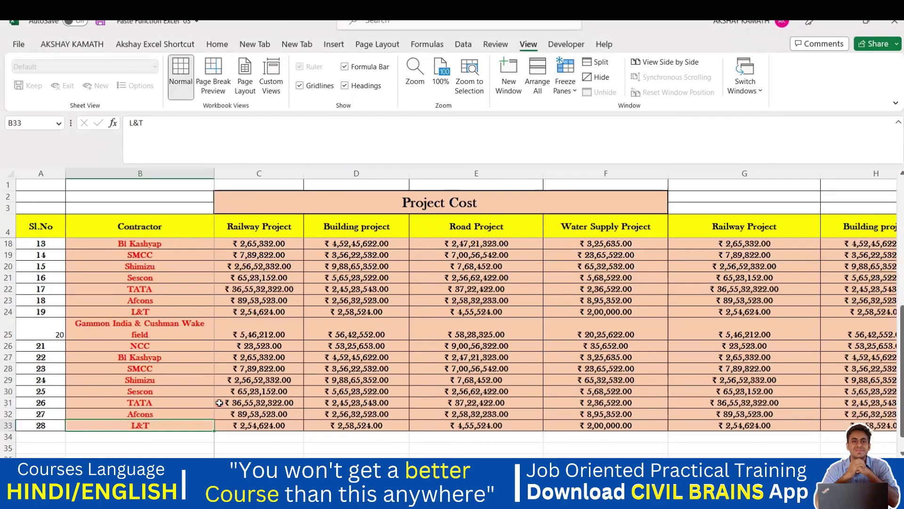
scroll(4, 325, "up", 5)
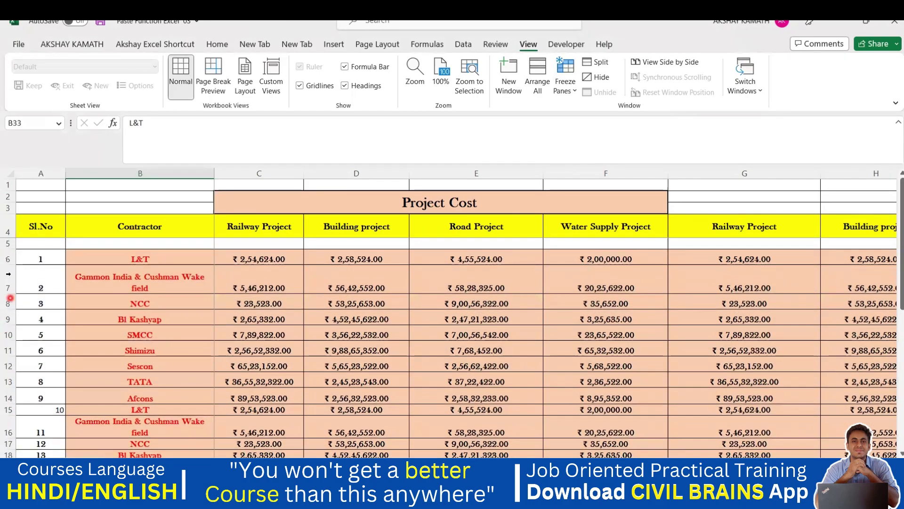
- Set the row height of rows 5 to 33 to 25
left_click_drag(7, 244, 25, 432)
right_click(7, 413)
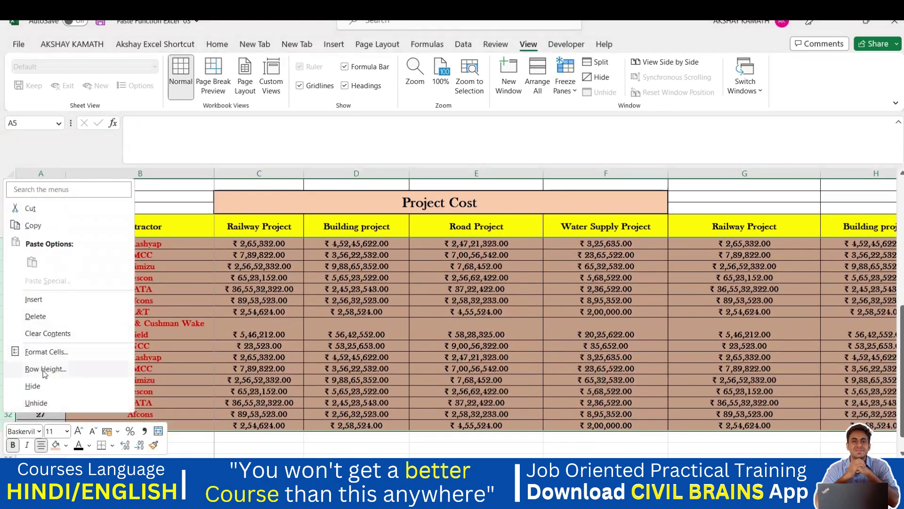
left_click(46, 368)
type("25")
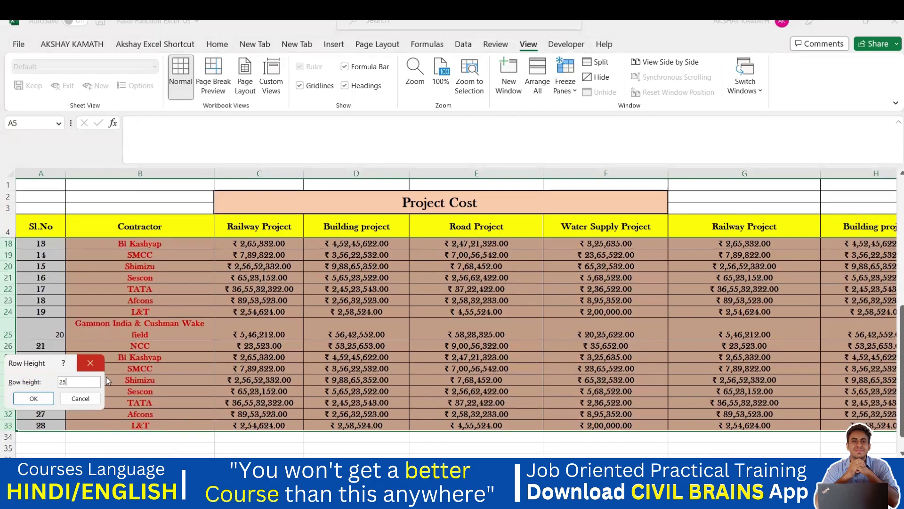
left_click(33, 398)
left_click(279, 364)
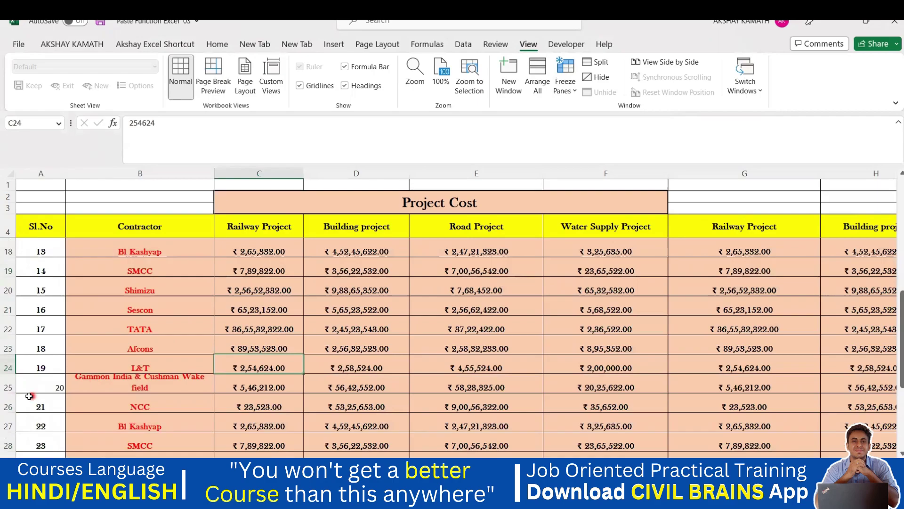
- Adjust rows 25 and 6 by dragging their borders and check the L&T entry in B6
left_click_drag(10, 393, 9, 399)
scroll(271, 381, "up", 5)
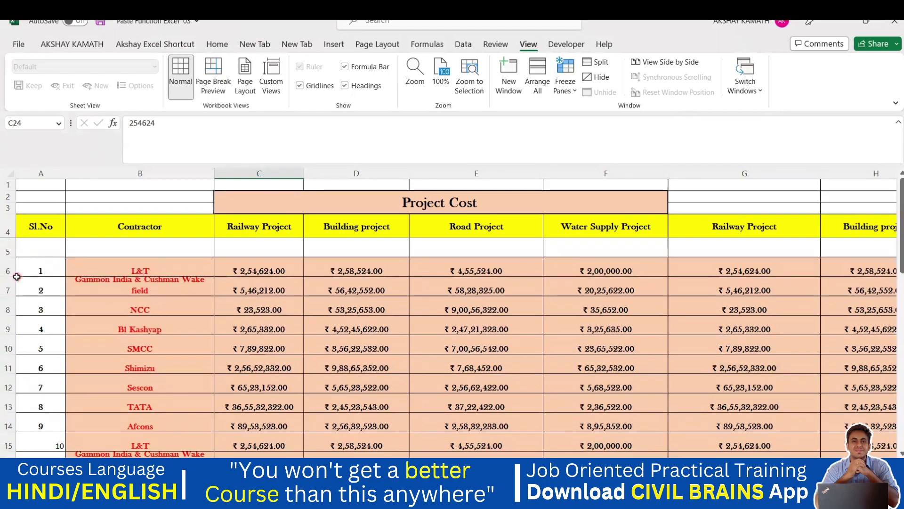
mouse_move(16, 276)
left_mouse_down()
mouse_move(13, 269)
mouse_move(14, 279)
left_mouse_up()
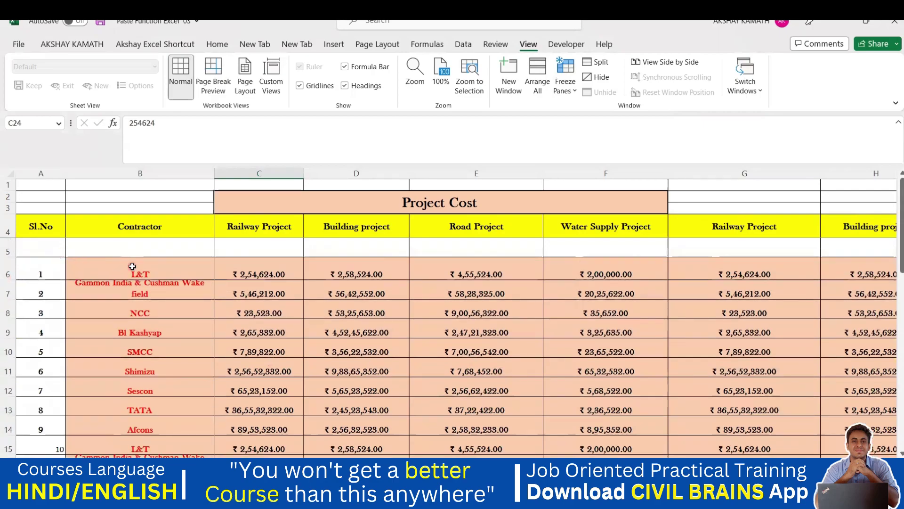
left_click(132, 267)
scroll(142, 282, "down", 3)
- Check the L&T entries in B15, B24 and B33, then make row 6 taller to match
left_click(155, 278)
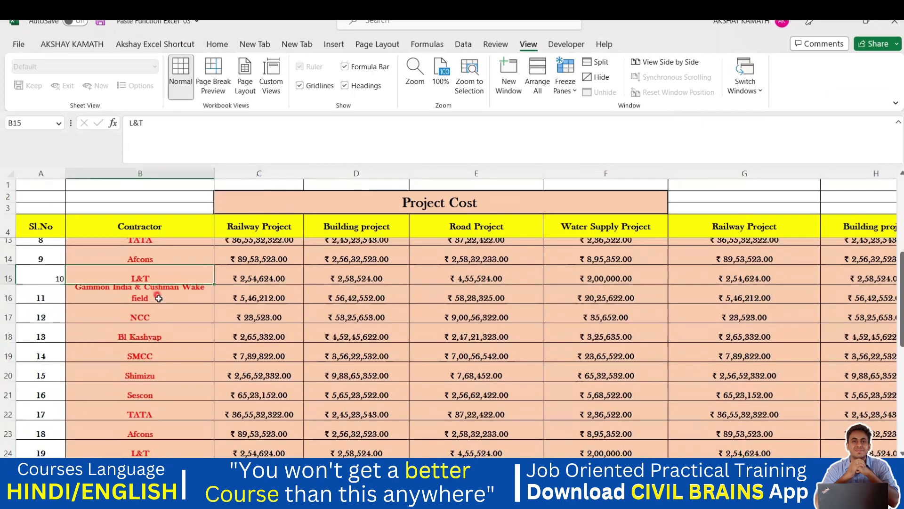
scroll(159, 298, "down", 2)
left_click(162, 347)
scroll(163, 348, "down", 2)
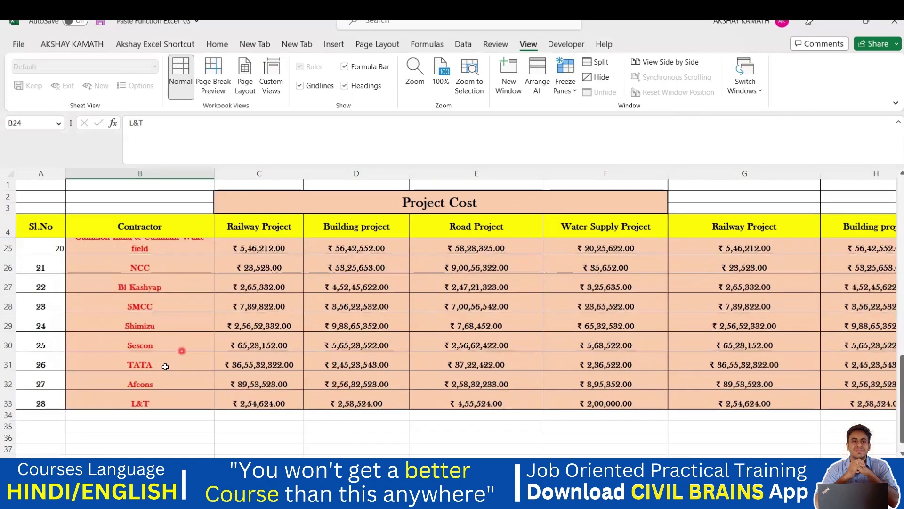
left_click(162, 406)
scroll(325, 348, "up", 7)
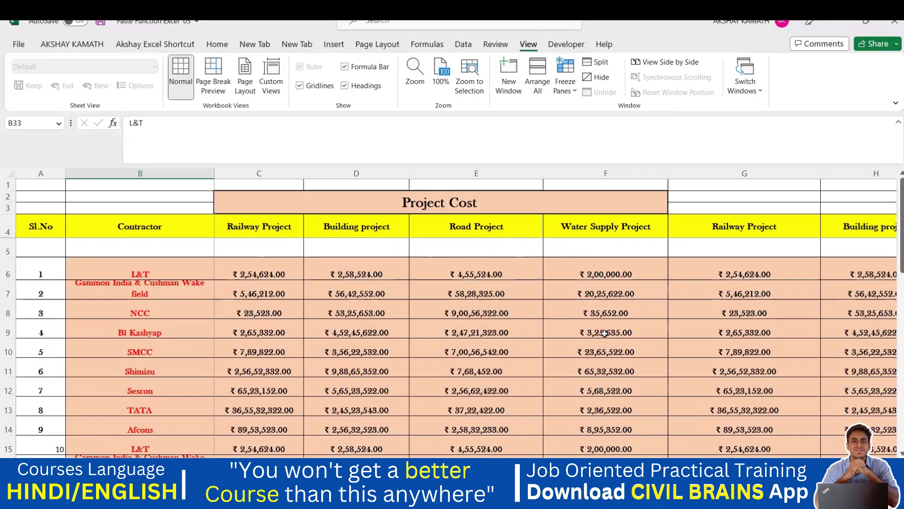
left_click_drag(16, 283, 18, 287)
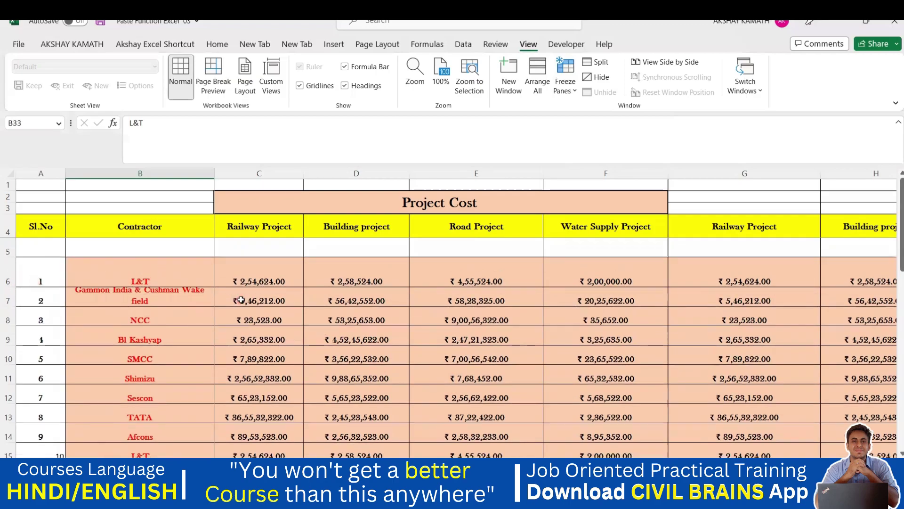
- Recheck the L&T rows in B6, B15 and B24, then select the table range from B6
scroll(156, 276, "down", 1)
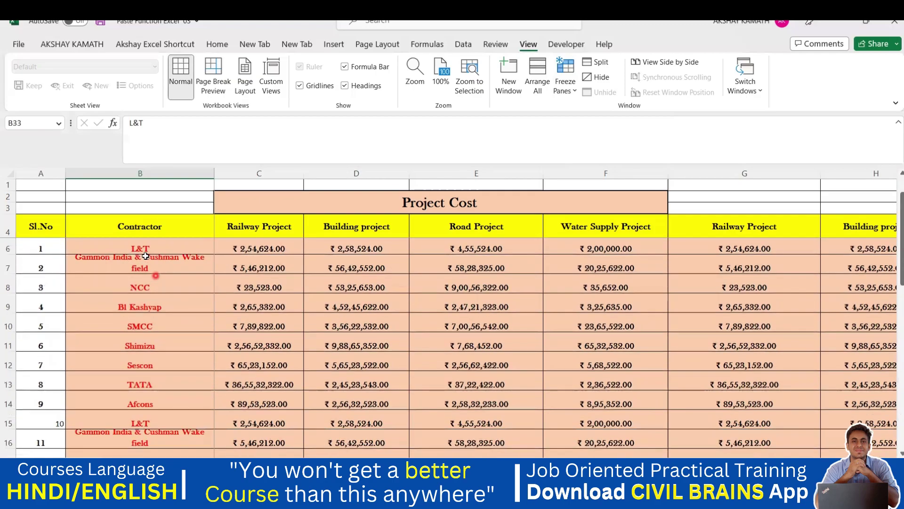
left_click(145, 248)
scroll(159, 324, "down", 2)
left_click(157, 324)
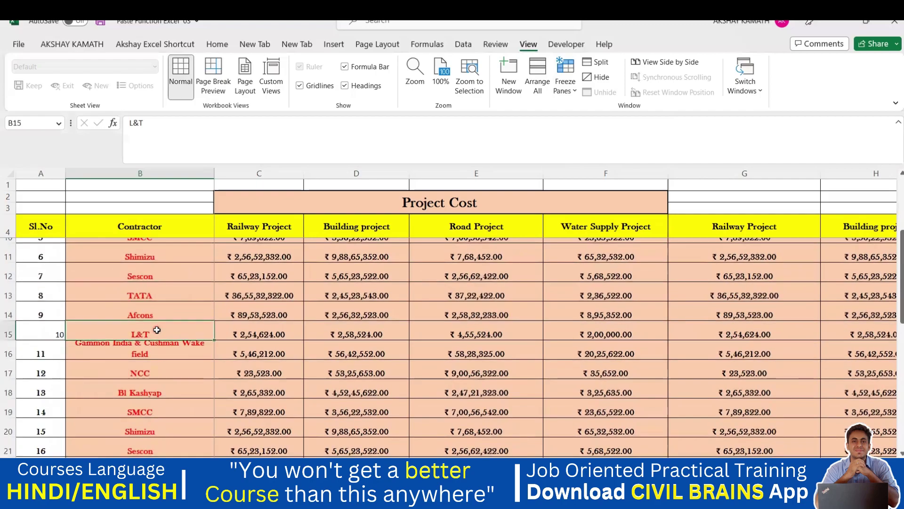
scroll(155, 323, "down", 2)
left_click(154, 372)
scroll(191, 375, "up", 4)
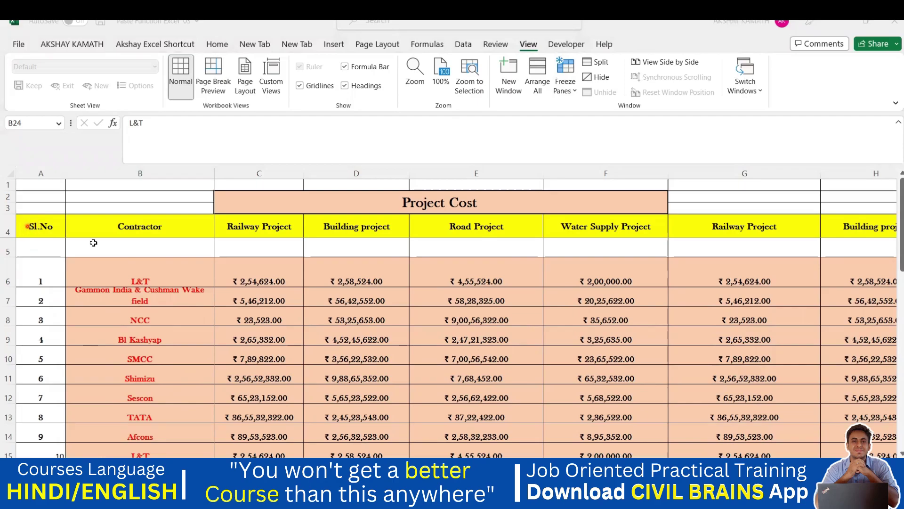
left_click(120, 260)
left_click_drag(555, 386, 692, 384)
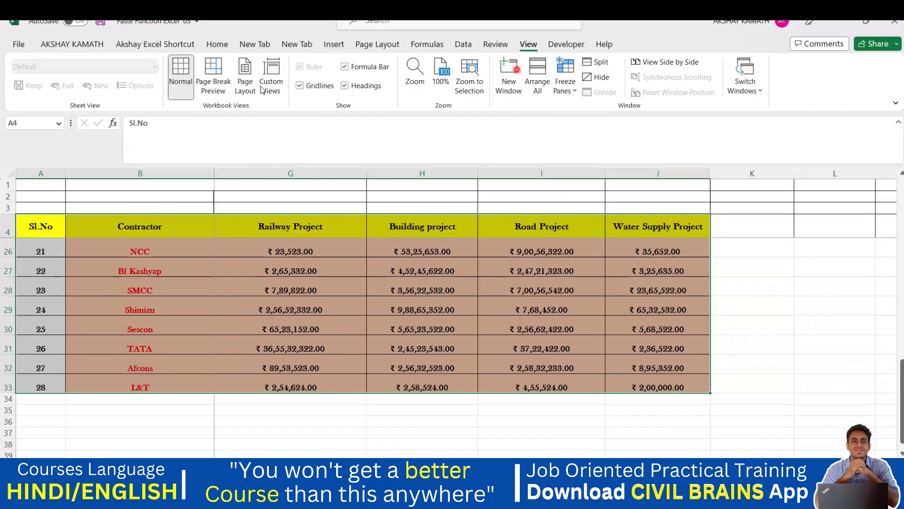
- Apply Data > Filter so every Project Cost heading in row 4 gets a dropdown
left_click(335, 44)
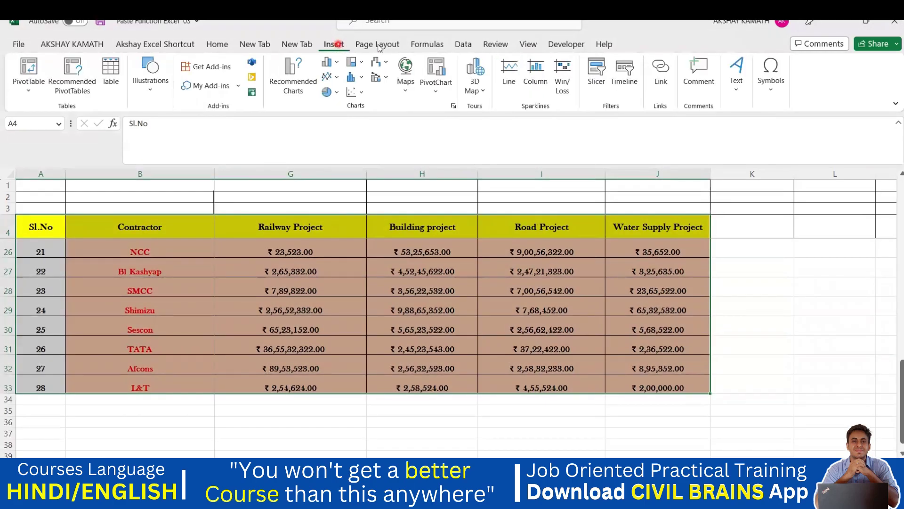
left_click(462, 45)
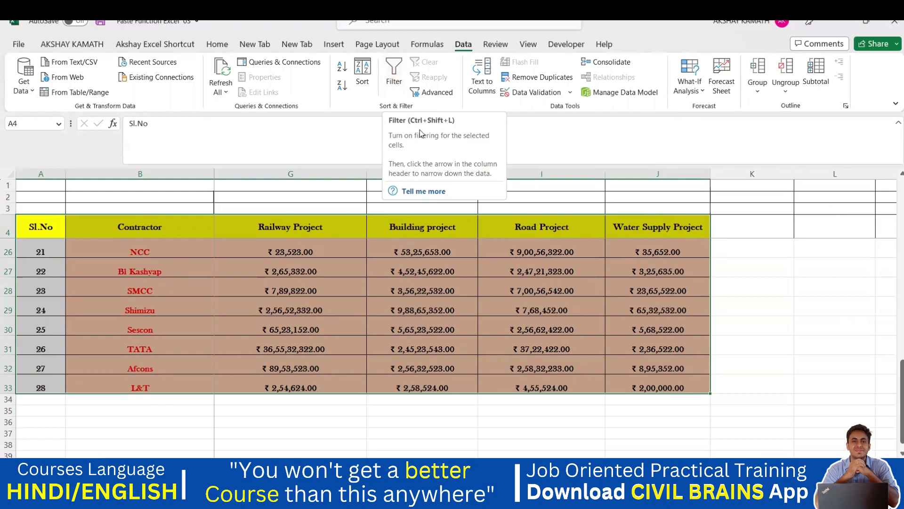
left_click(395, 73)
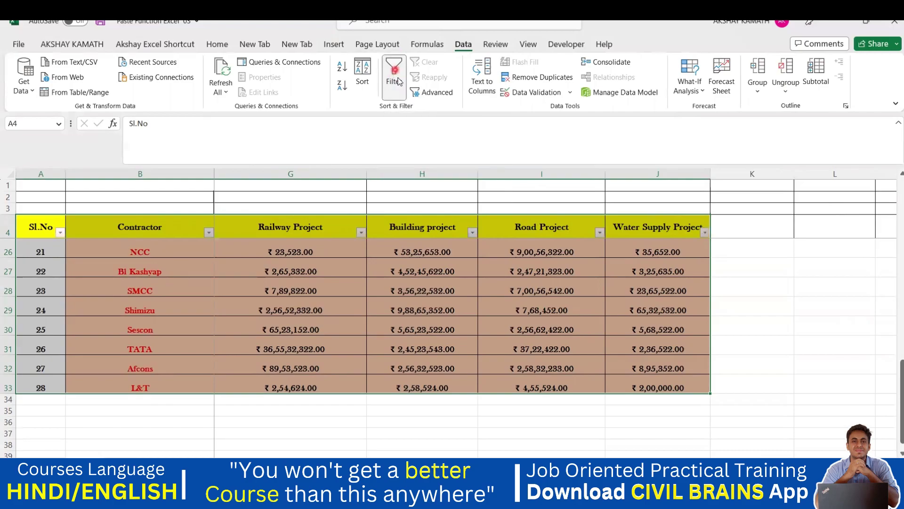
scroll(325, 368, "left", 4)
- Preview the Sl.No, Contractor and Railway Project filter dropdowns without changing them
scroll(325, 368, "up", 7)
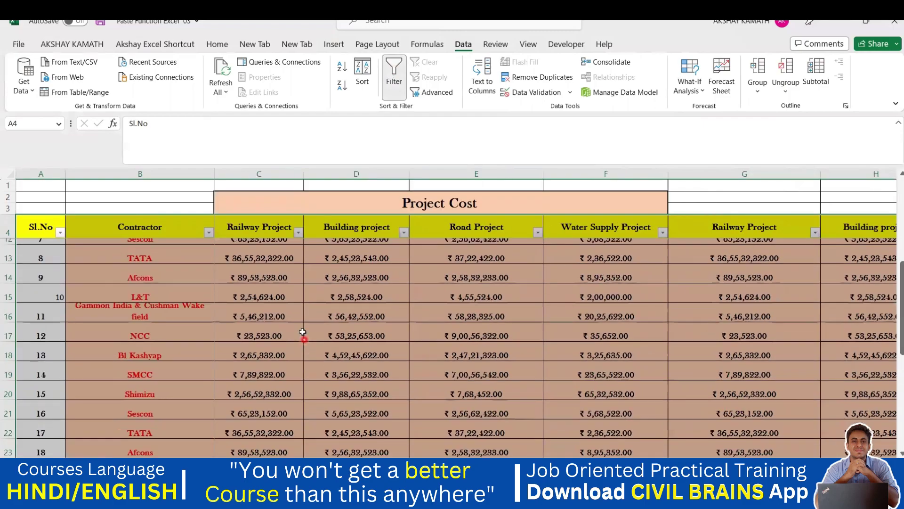
left_click(305, 312)
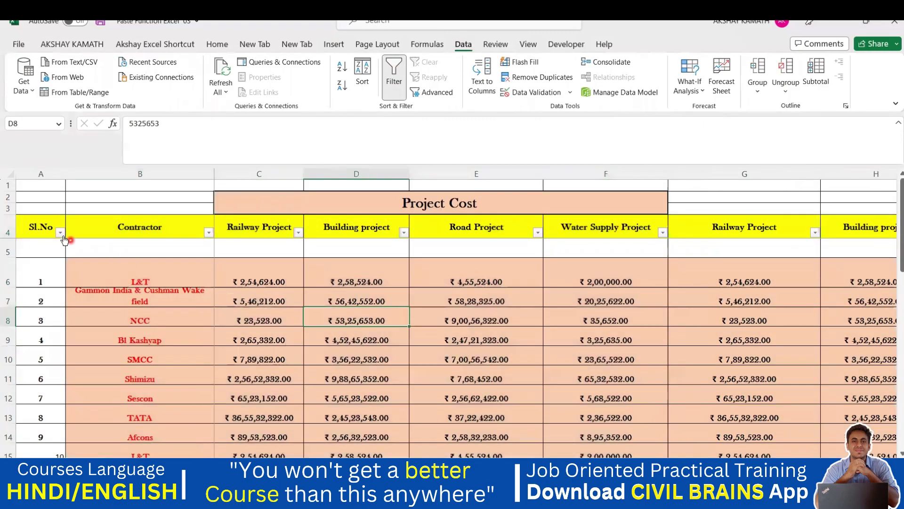
left_click(61, 234)
left_click(61, 234)
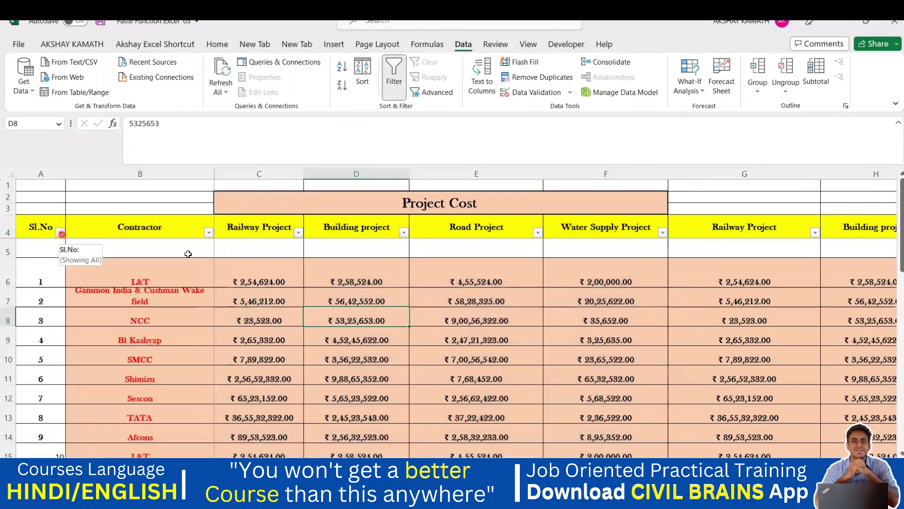
left_click(208, 232)
left_click(208, 233)
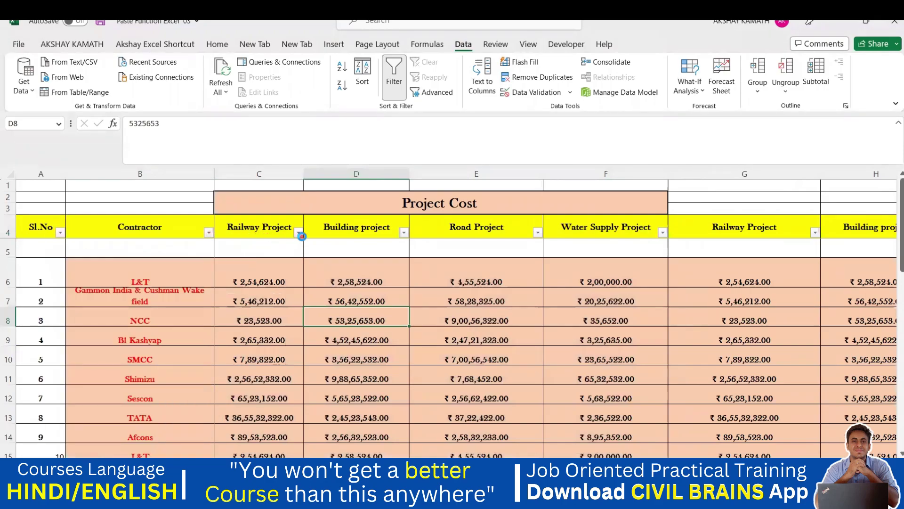
left_click(298, 232)
left_click(343, 254)
- Filter the Contractor column to L&T only, leaving serials 1, 10, 19 and 28
left_click(207, 234)
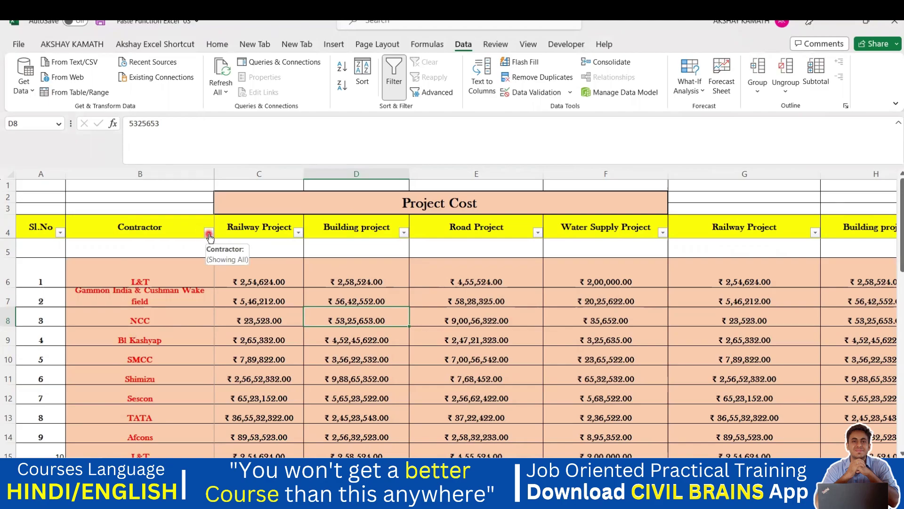
left_click(208, 234)
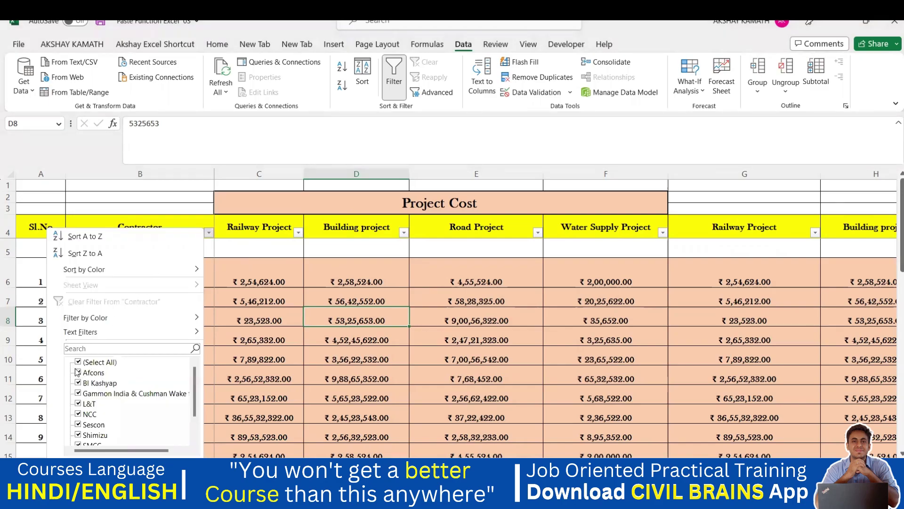
left_click(77, 363)
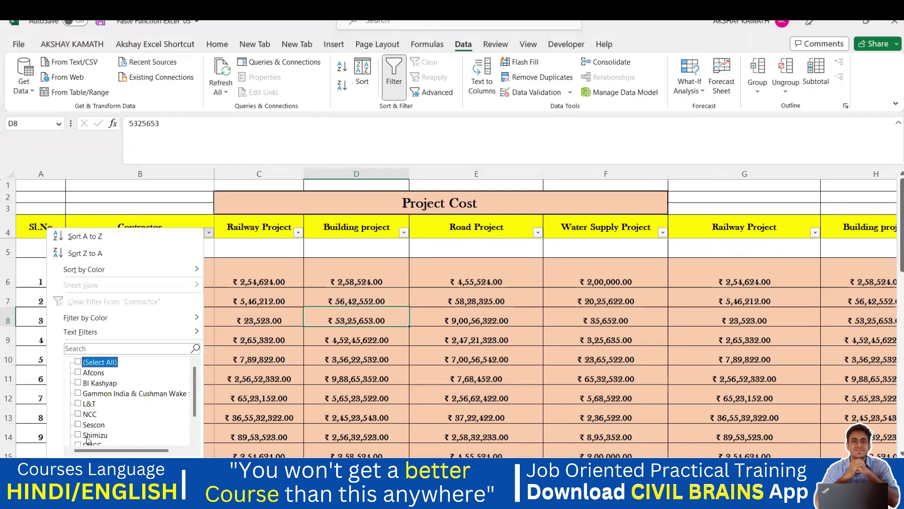
left_click(78, 404)
key("Return")
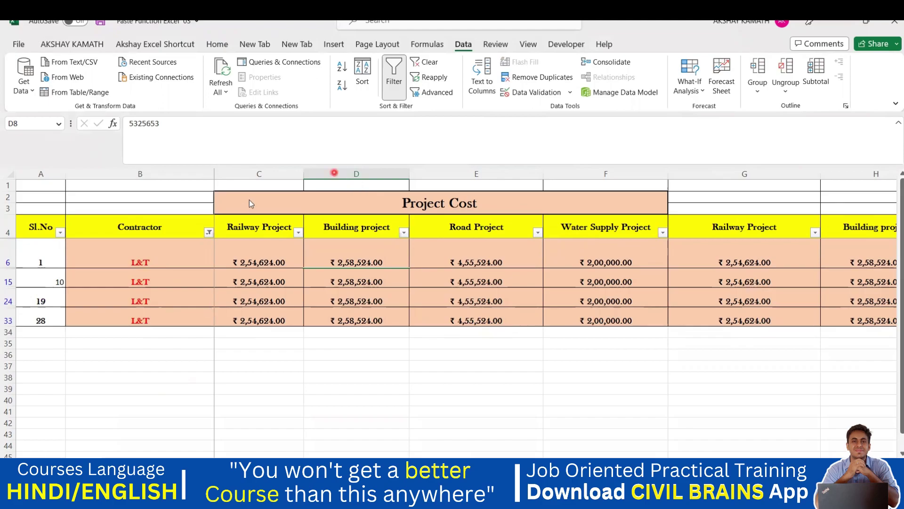
- Add Afcons to the Contractor filter and review the L&T and Afcons rows shown
left_click(208, 232)
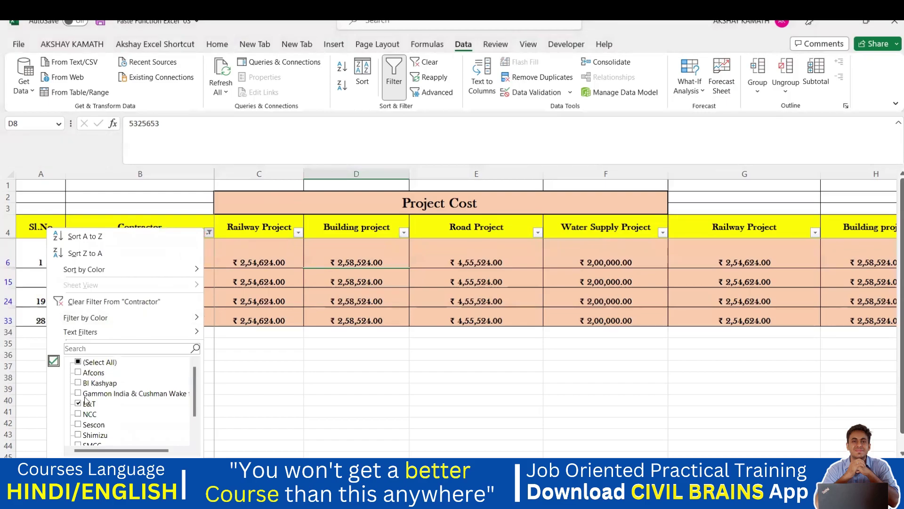
left_click(78, 373)
key("Return")
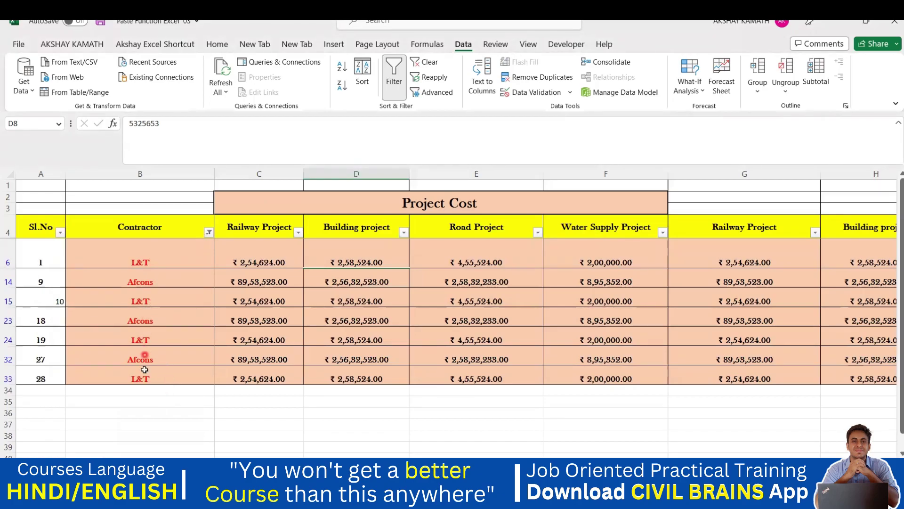
left_click(145, 264)
left_click(153, 304)
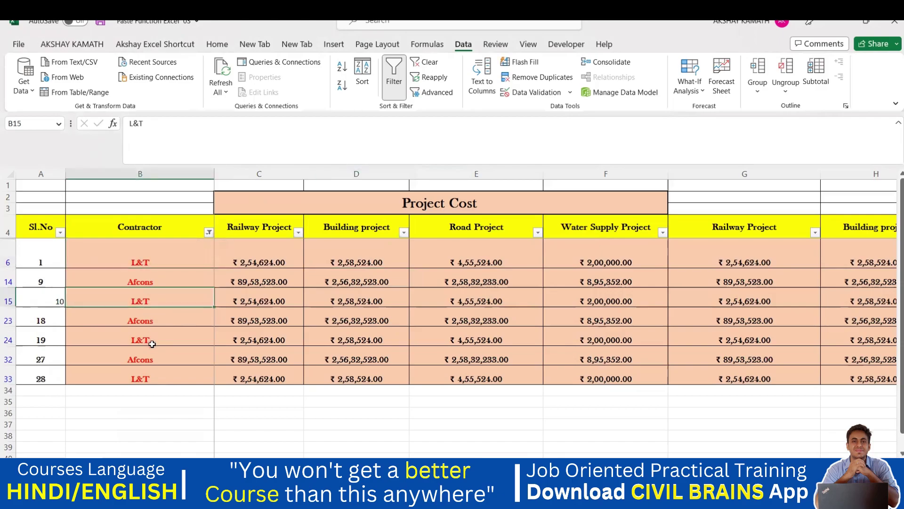
left_click(152, 343)
left_click(151, 358)
left_click(150, 379)
left_click(148, 350)
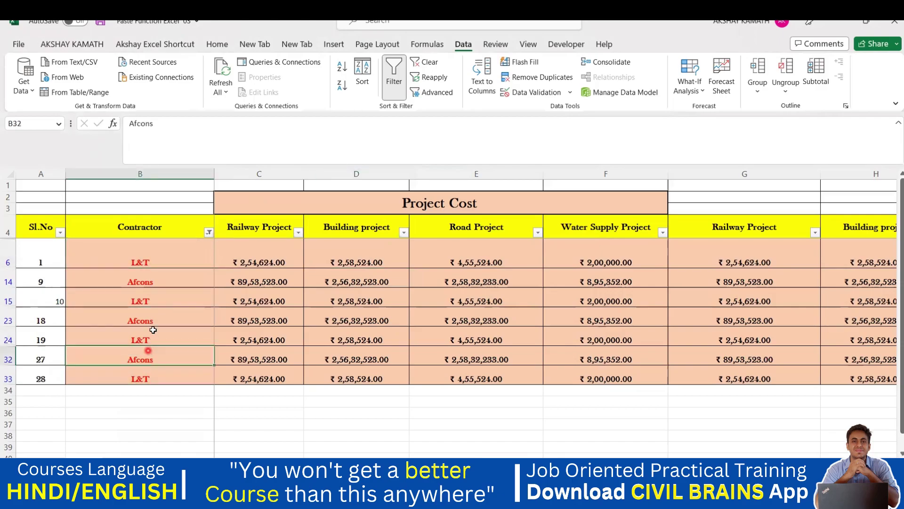
left_click(151, 325)
left_click(146, 296)
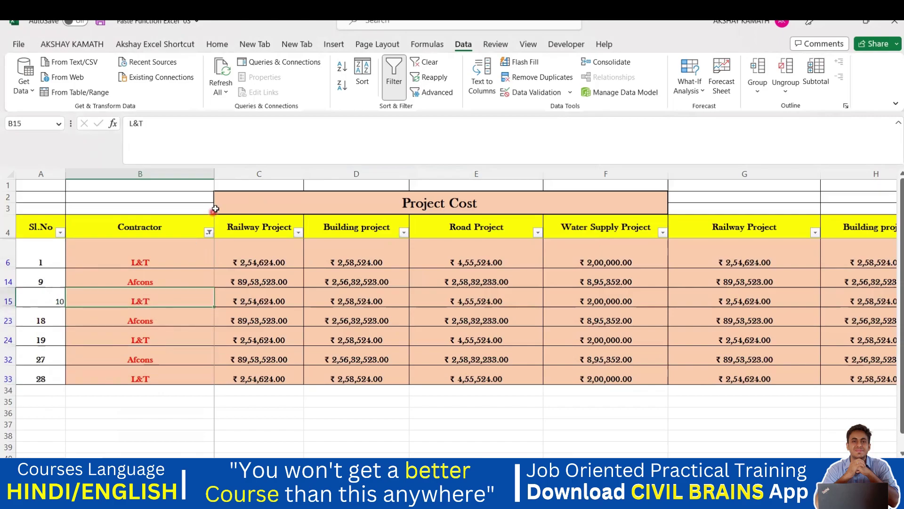
- Swap L&T for NCC in the Contractor filter, showing serials 3, 9, 12, 18, 21, 27
left_click(209, 233)
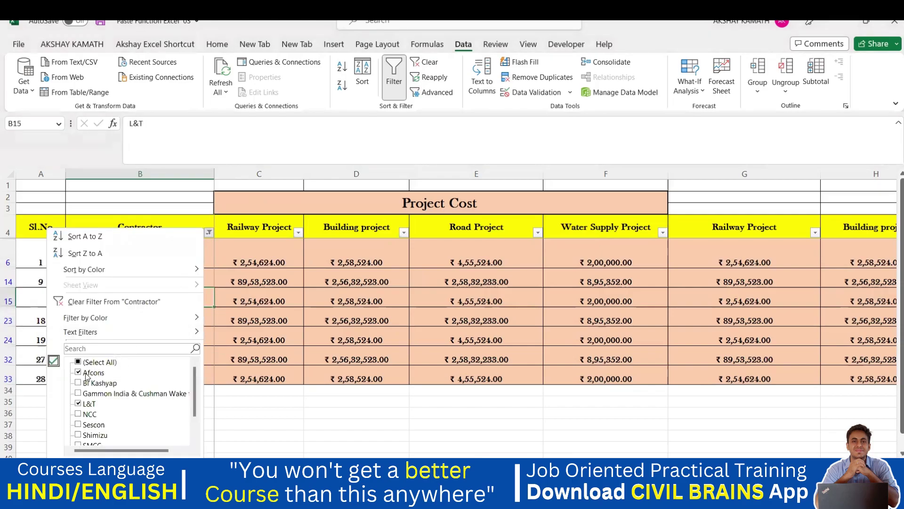
left_click(78, 404)
left_click(79, 414)
key("Return")
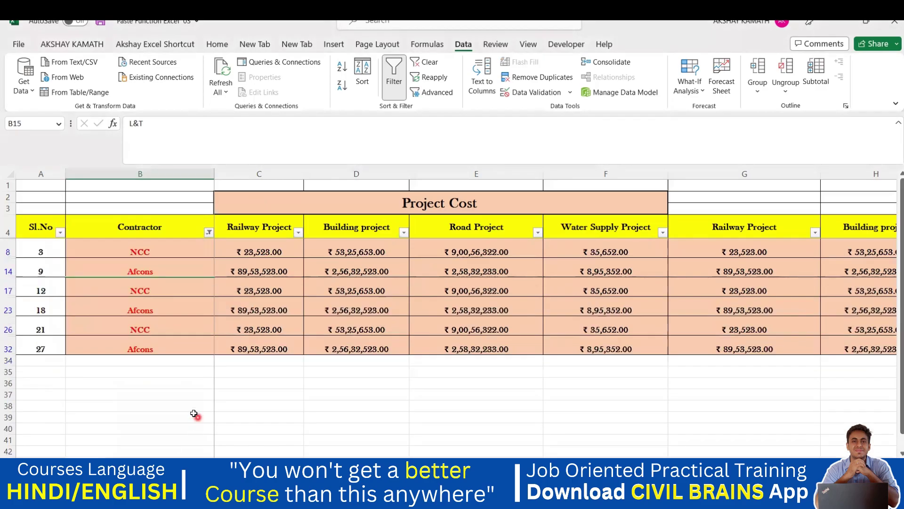
left_click(180, 248)
left_click(170, 292)
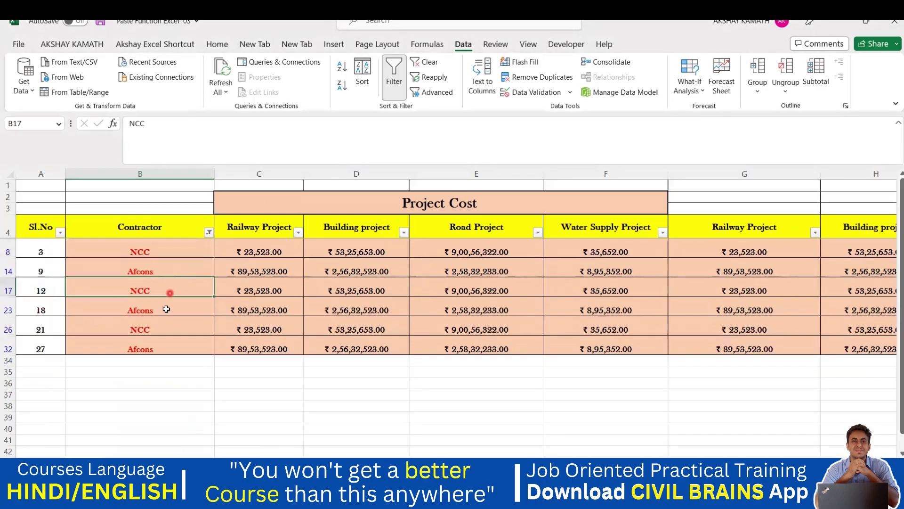
left_click(167, 309)
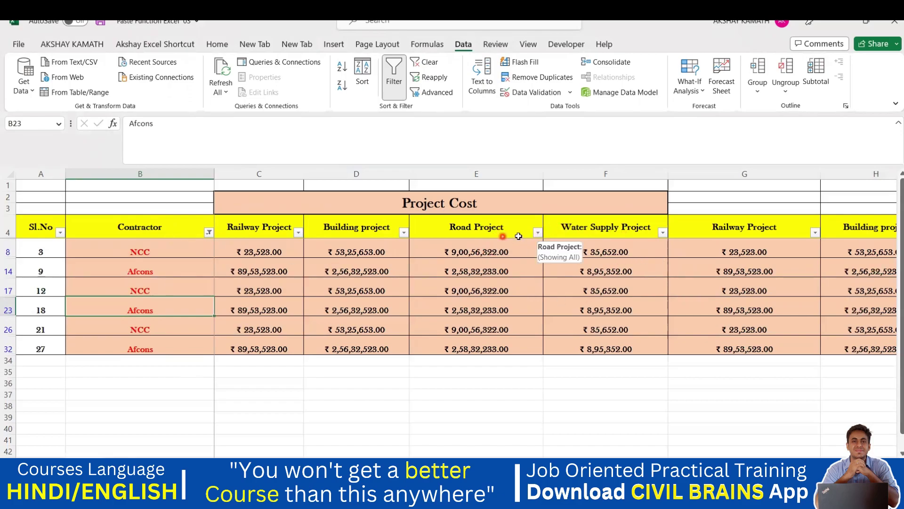
- Re-select all contractors in the Contractor filter so every row shows again
left_click(538, 233)
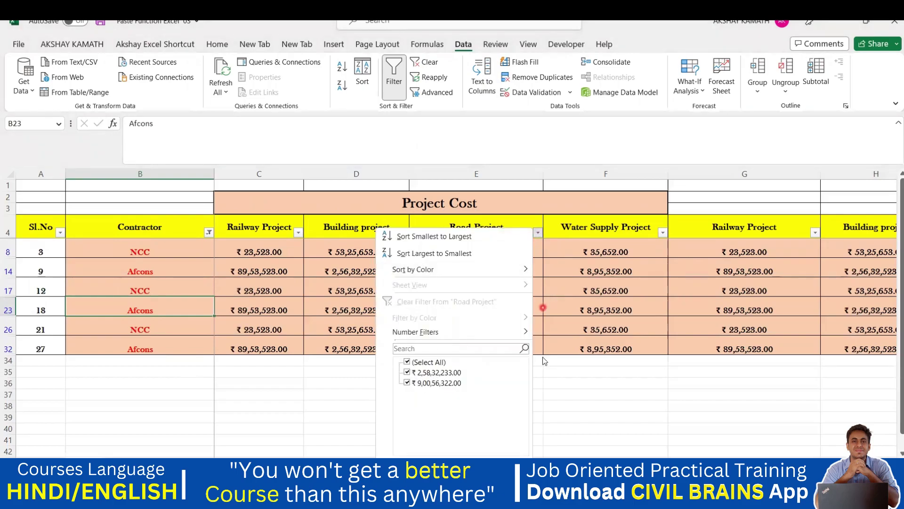
left_click(540, 386)
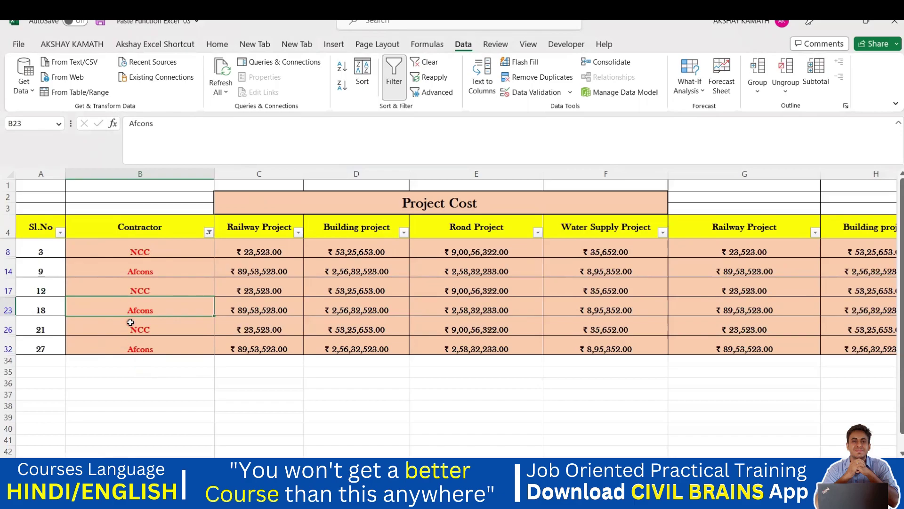
left_click(209, 232)
left_click(78, 362)
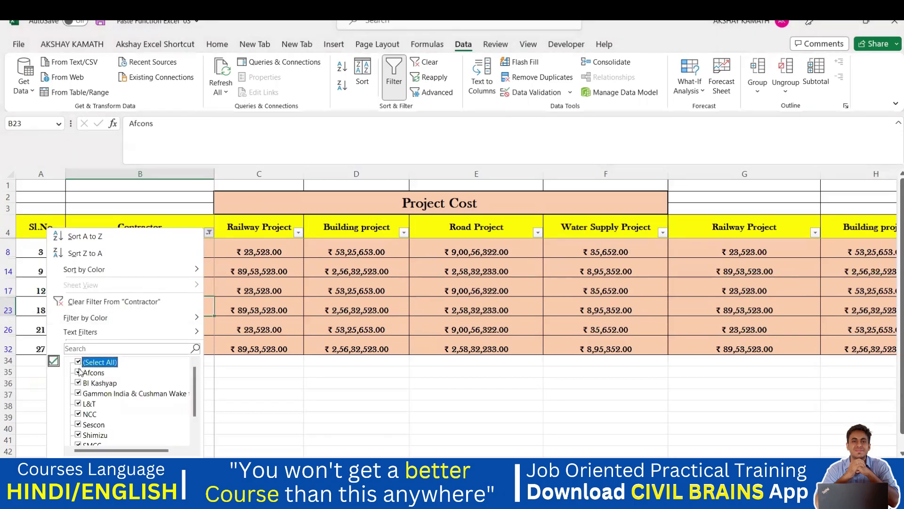
key("Return")
scroll(208, 348, "down", 3)
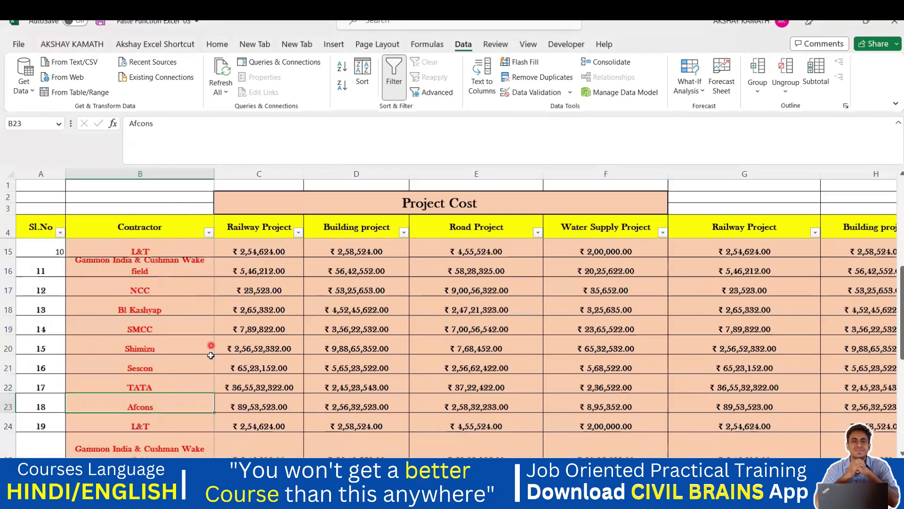
scroll(207, 356, "up", 3)
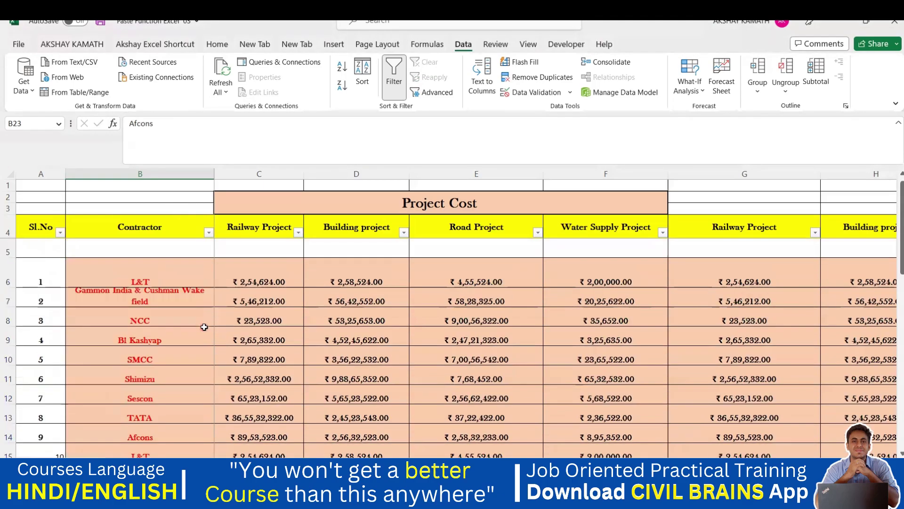
- Filter Contractor to Shimizu and SMCC only, showing serials 5, 6, 14, 15, 23 and 24
left_click(208, 231)
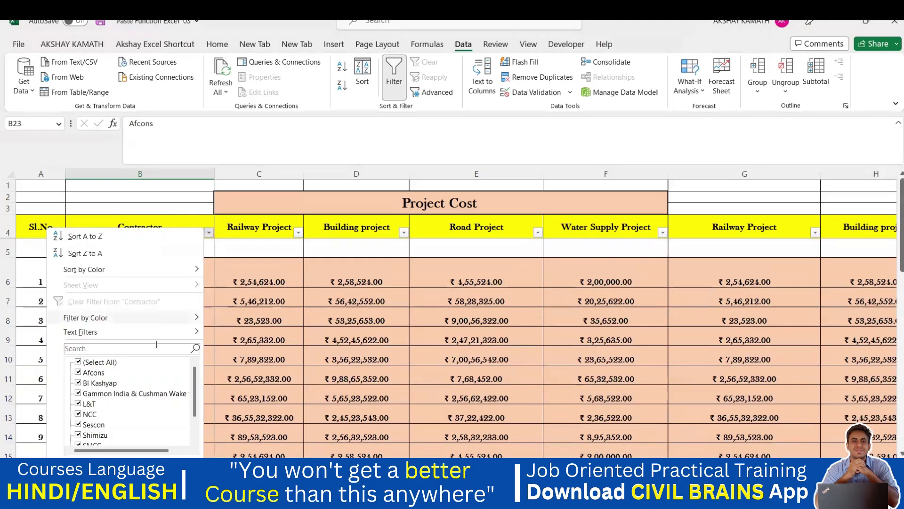
left_click(98, 363)
scroll(107, 404, "down", 1)
left_click(78, 405)
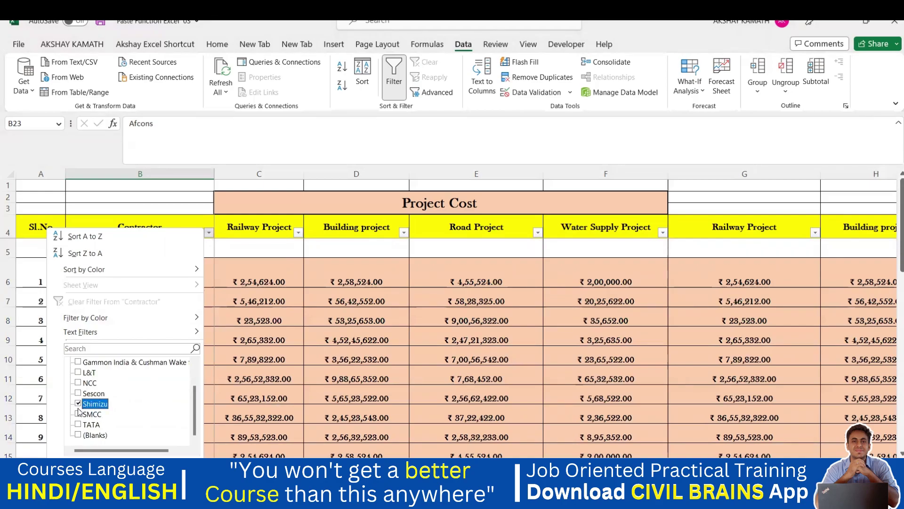
left_click(78, 415)
left_click(136, 471)
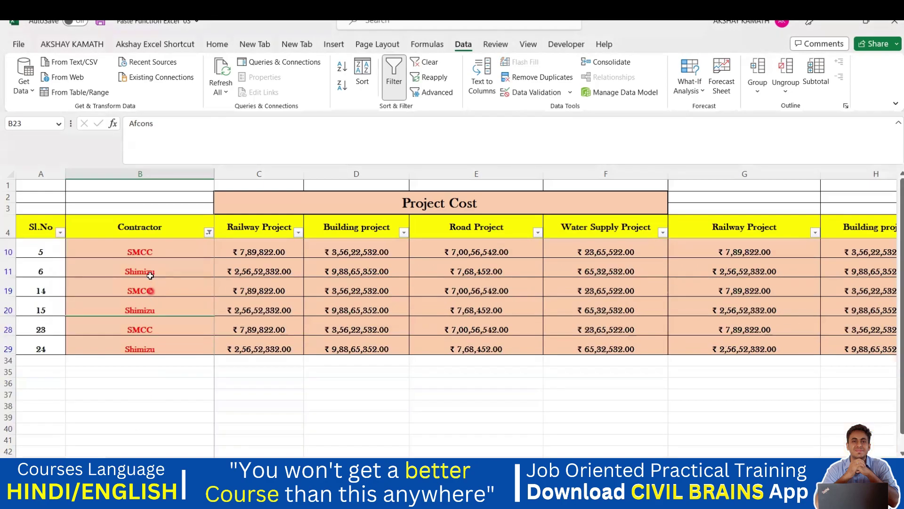
left_click(144, 252)
left_click(150, 271)
left_click(155, 290)
left_click(155, 311)
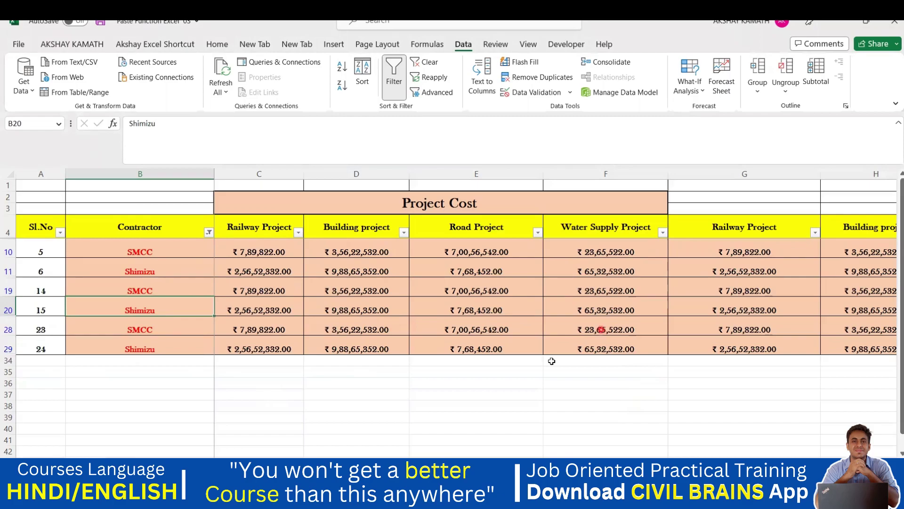
- Select the table range and turn AutoFilter off with Ctrl+Shift+L
left_click(469, 426)
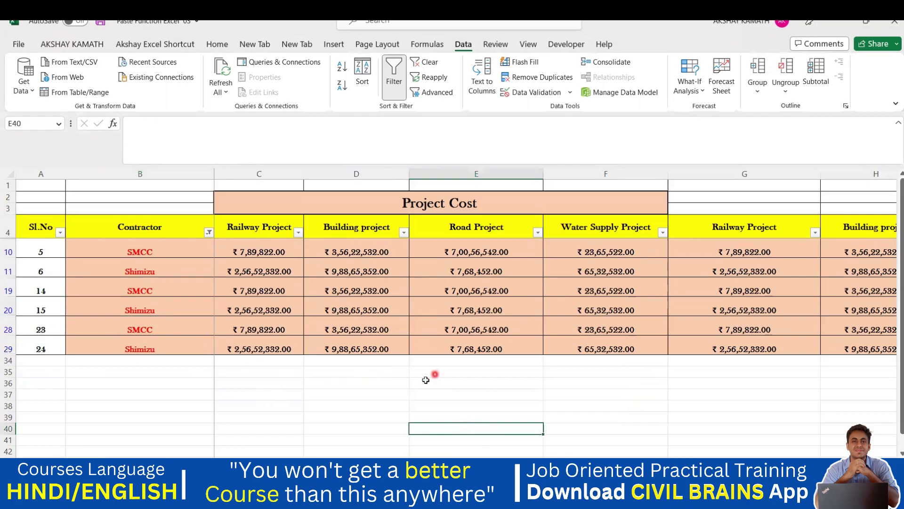
mouse_move(208, 241)
left_click_drag(58, 222, 753, 441)
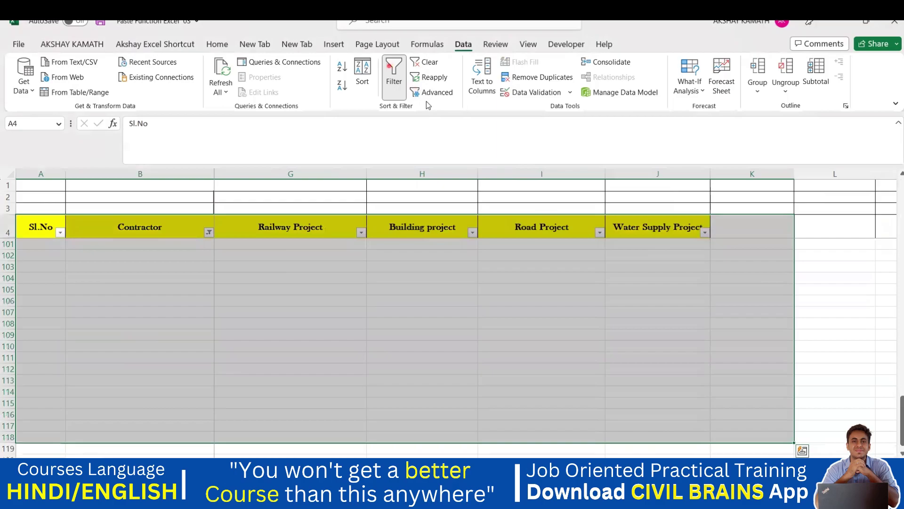
key("ctrl+shift+l")
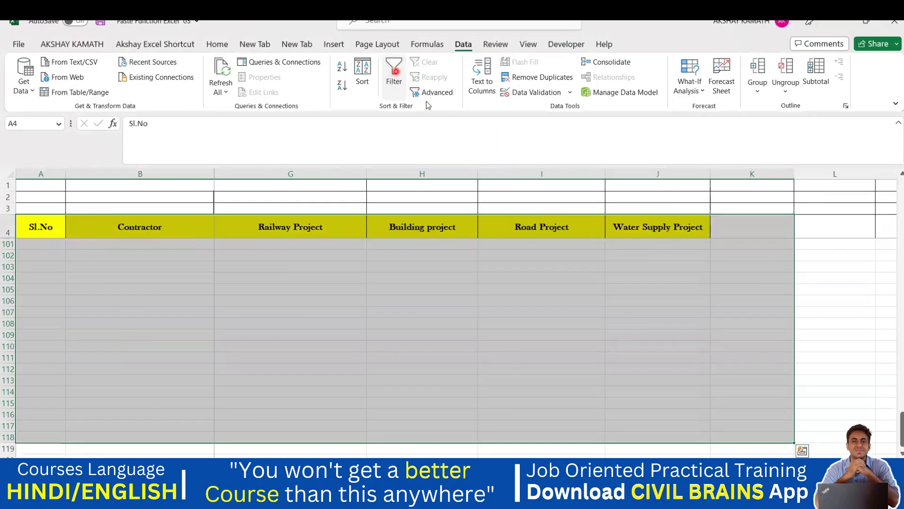
- Reselect the table from the Sl.No header across its data
scroll(518, 330, "left", 1)
scroll(270, 360, "left", 3)
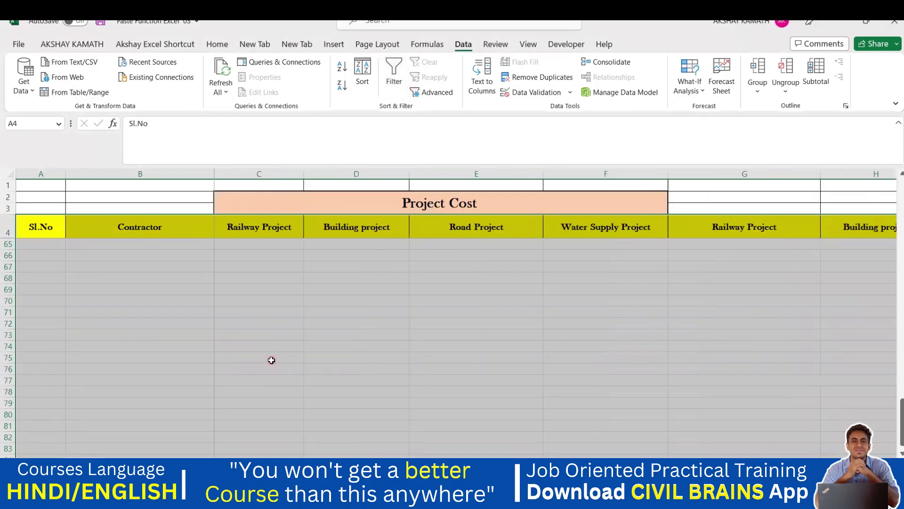
scroll(273, 330, "up", 20)
scroll(476, 353, "up", 5)
left_click(476, 354)
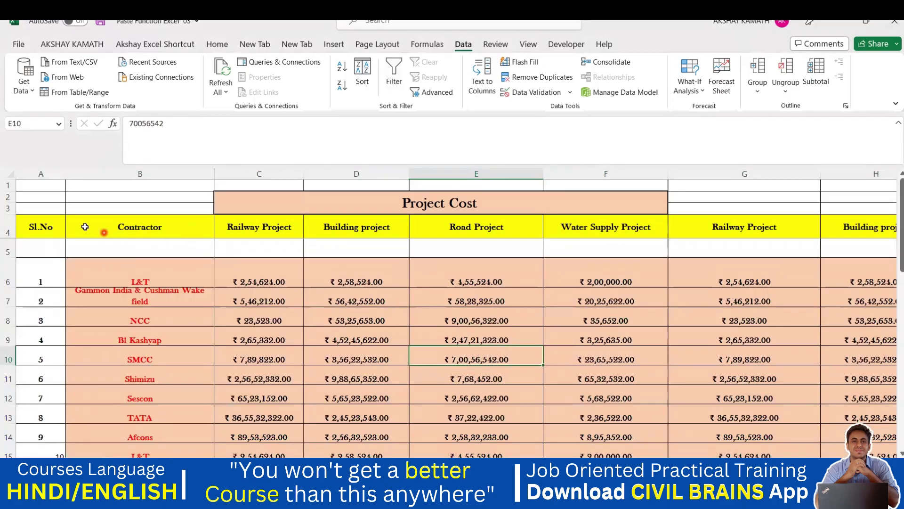
left_click_drag(42, 223, 269, 265)
left_click_drag(546, 312, 551, 384)
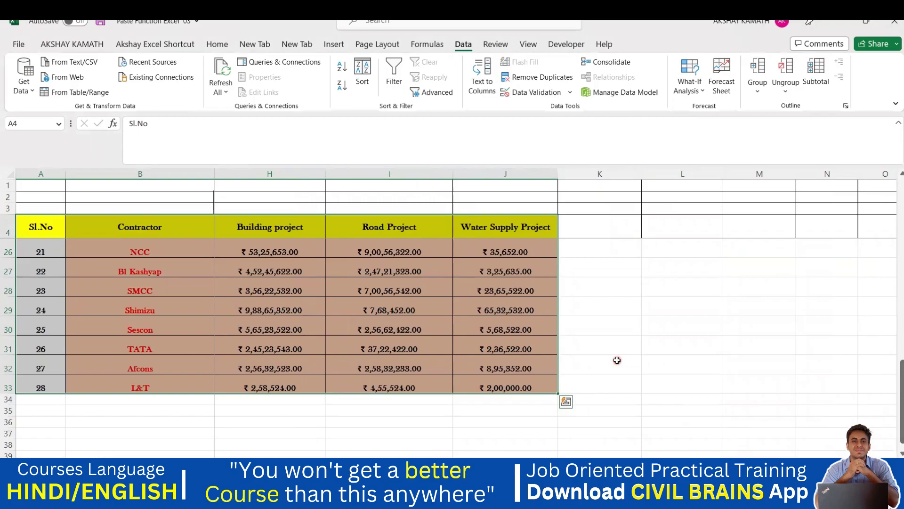
- Toggle filters with Alt+D, F and add a text box note reading 'ALT D F F'
key("alt+d")
key("f")
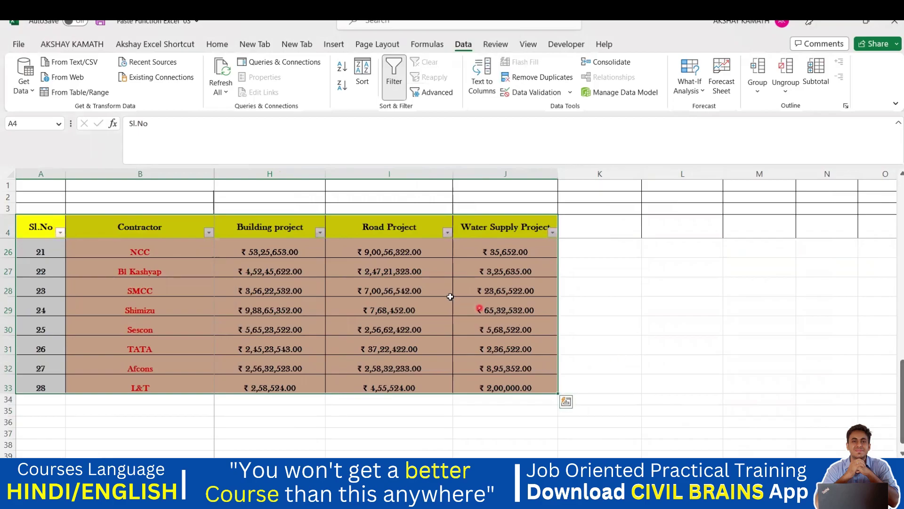
left_click(667, 336)
type("ALT")
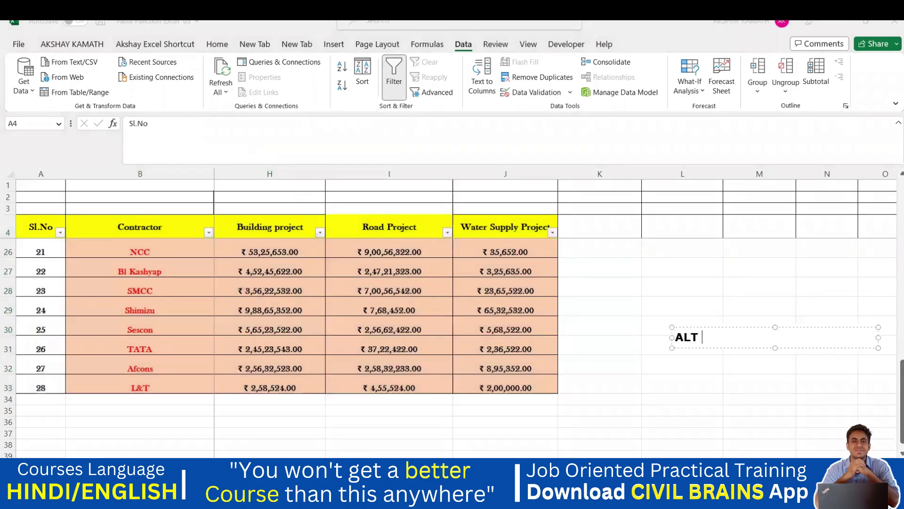
type(" D FF")
left_click(720, 338)
key("Escape")
key("Escape")
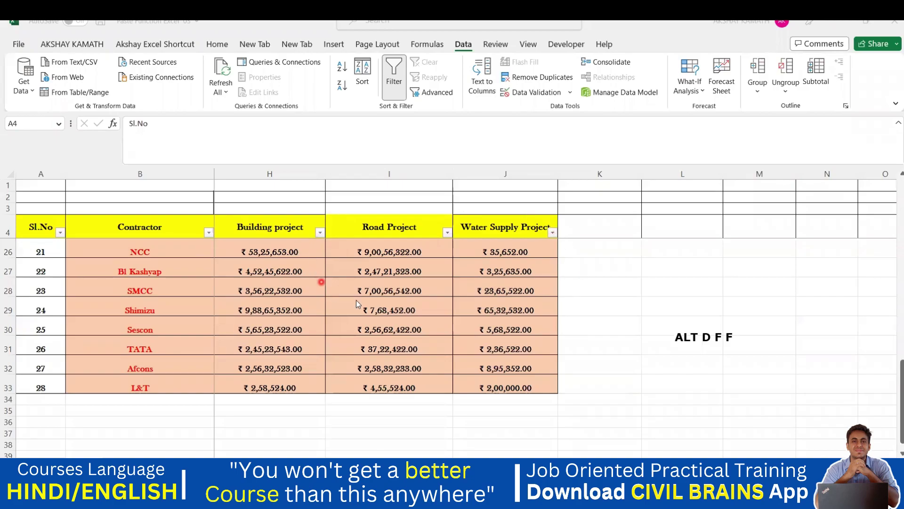
- Unhide the table columns with Ctrl+Shift+0, switch header filters off, and reselect the table
key("ctrl+a")
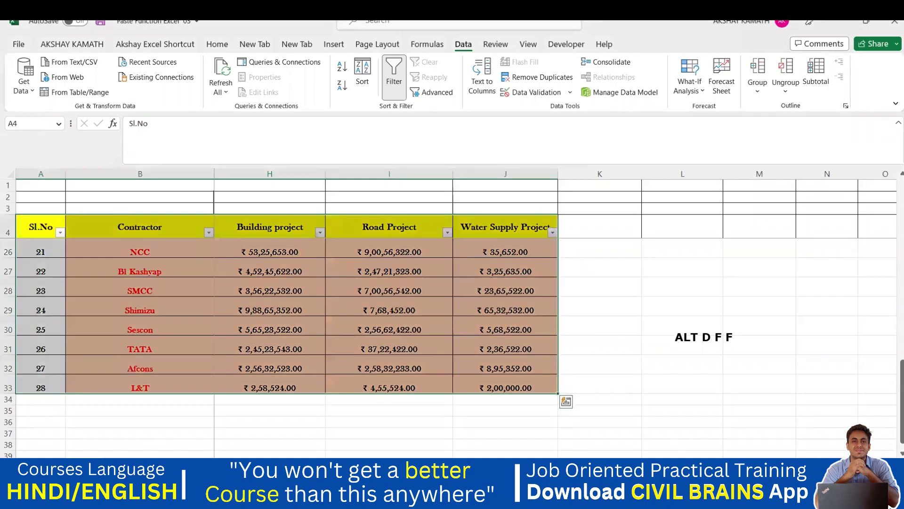
key("ctrl+shift+0")
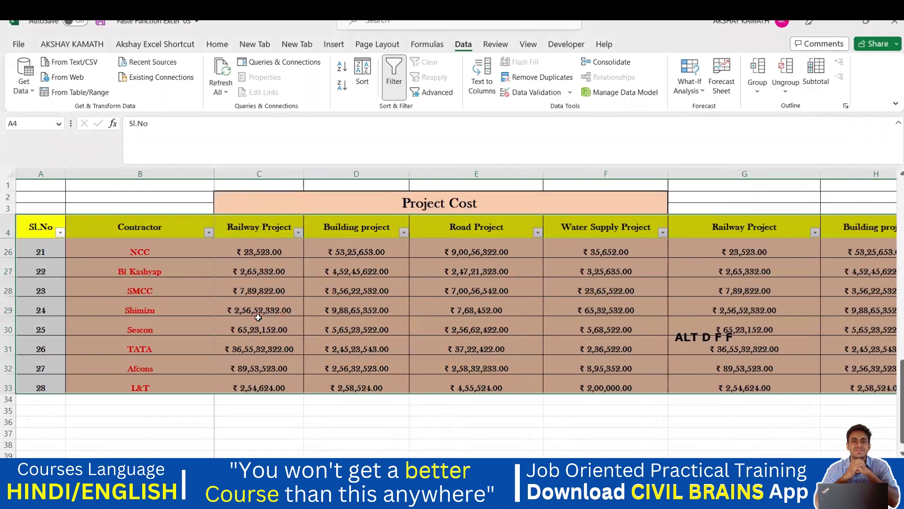
left_click(394, 75)
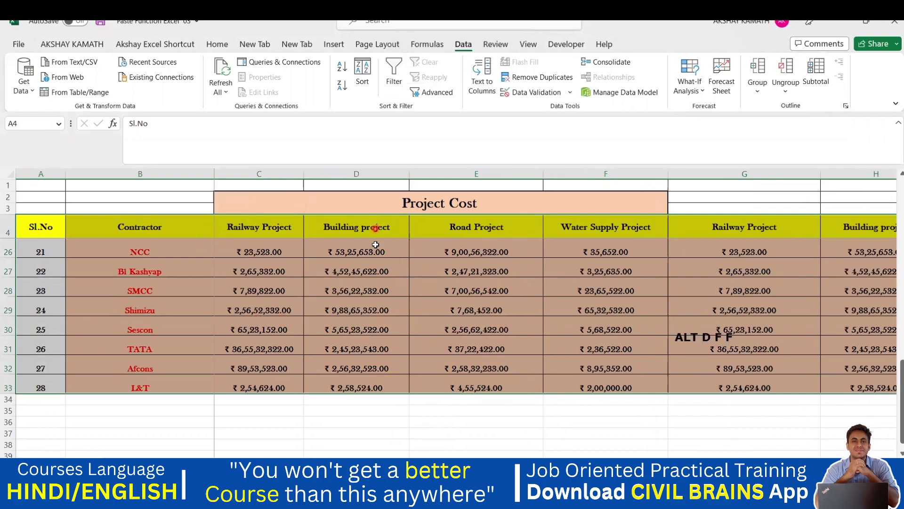
scroll(551, 356, "up", 7)
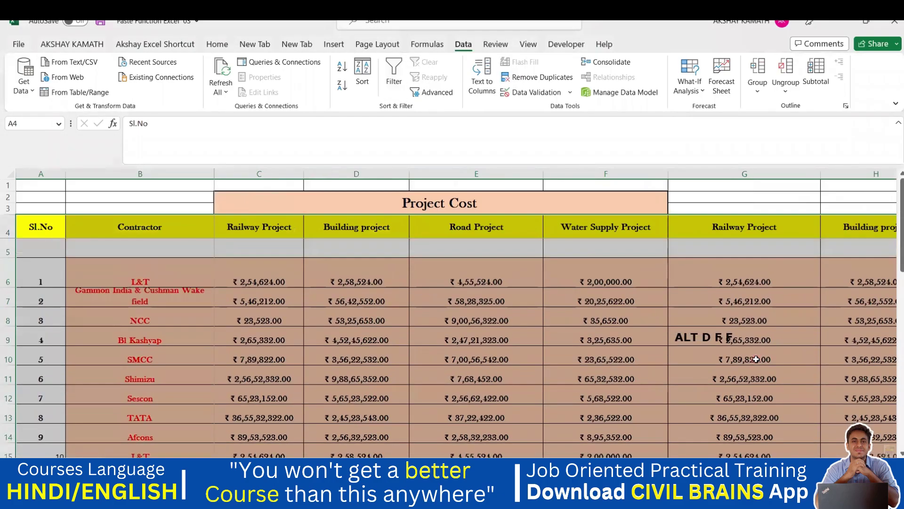
scroll(756, 359, "down", 16)
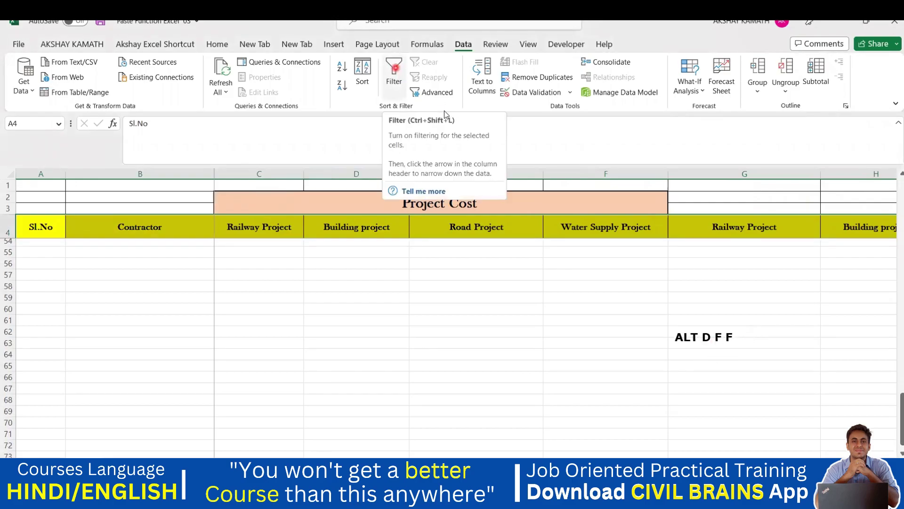
left_click(429, 288)
scroll(499, 323, "up", 16)
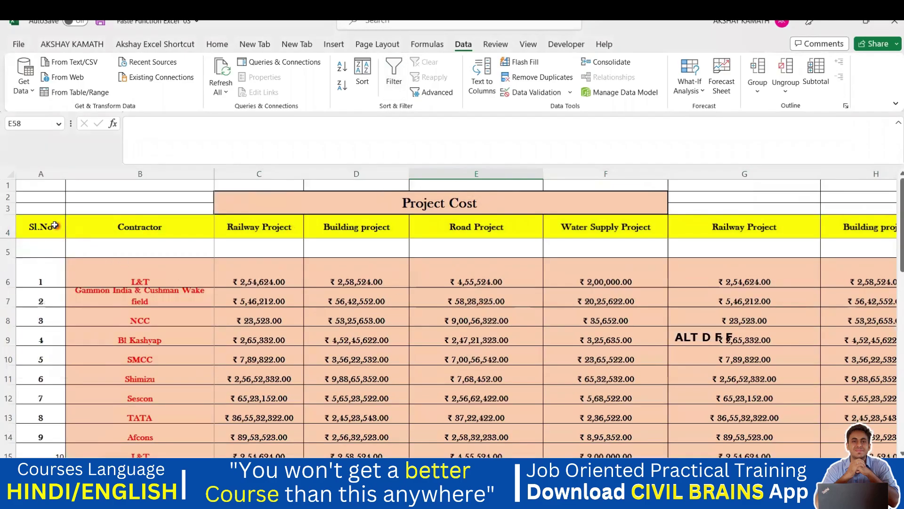
left_click_drag(54, 225, 705, 381)
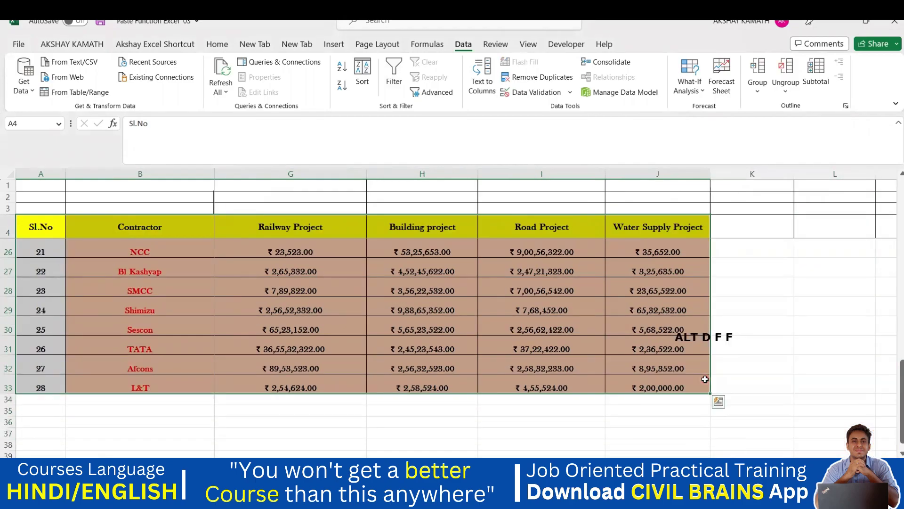
- Cancel the Create Table prompt and toggle filtering with Alt+D, F
key("ctrl+t")
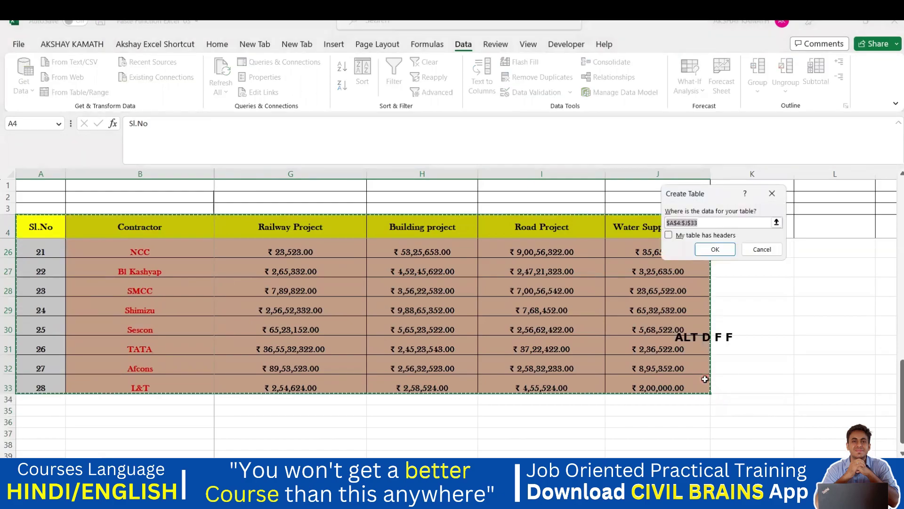
left_click(772, 193)
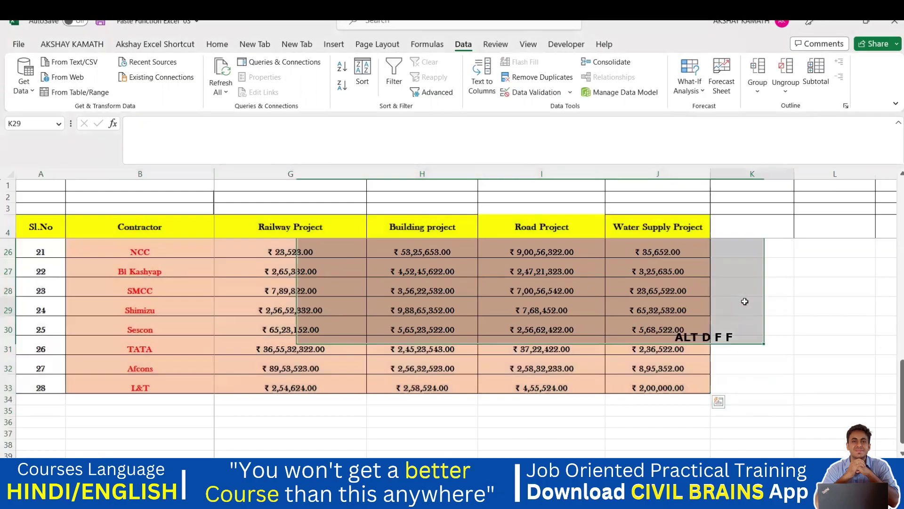
left_click(745, 302)
key("alt+d")
key("f")
key("f")
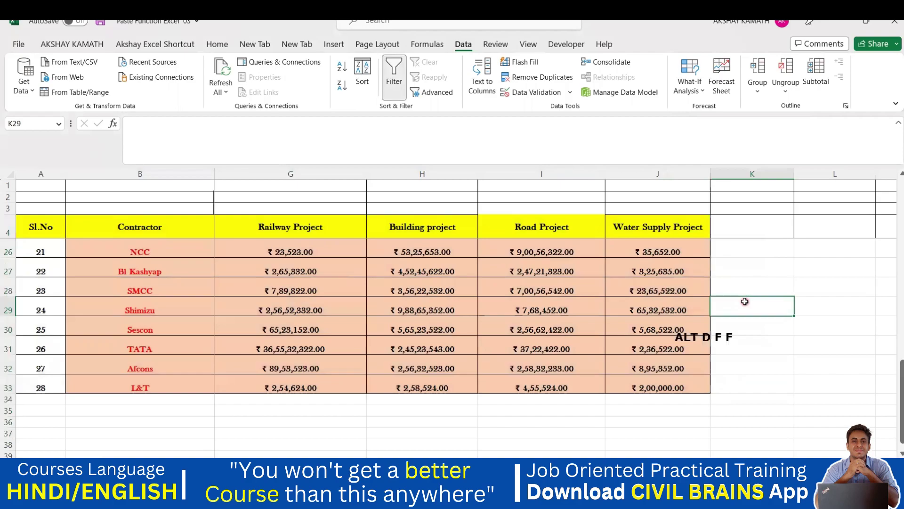
- Select the table from the Sl.No header and toggle Data > Filter
left_click(769, 324)
scroll(738, 338, "down", 2)
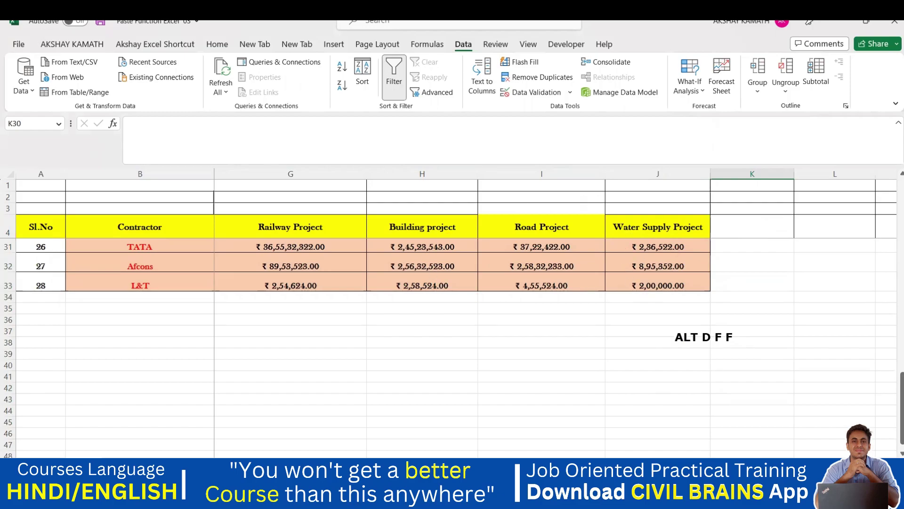
scroll(556, 235, "left", 4)
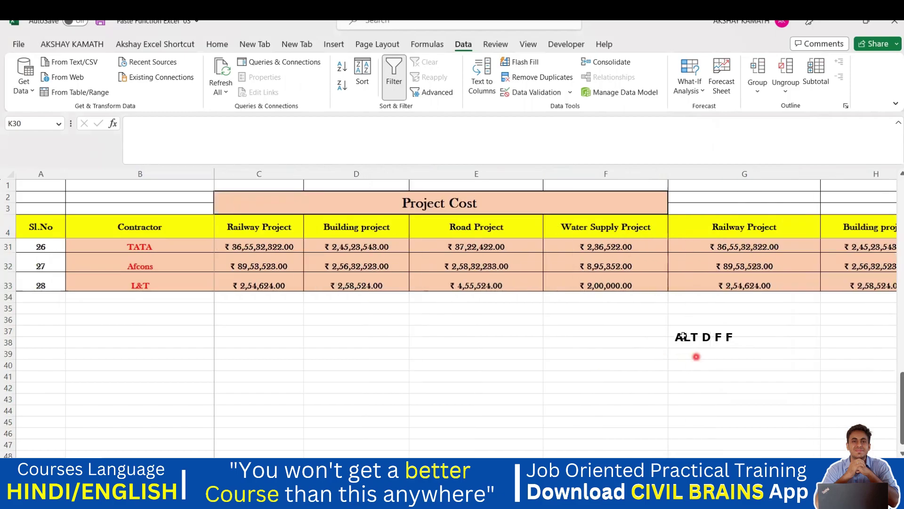
scroll(705, 367, "up", 8)
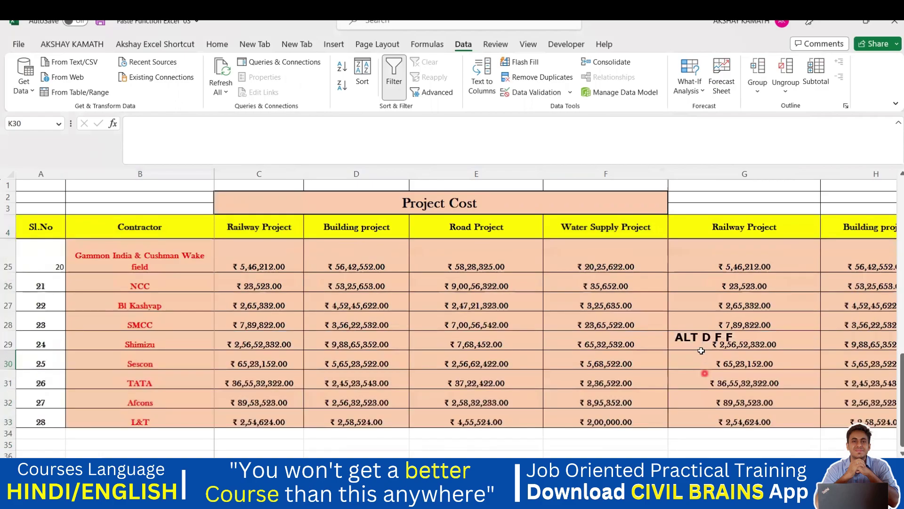
left_click_drag(42, 226, 706, 420)
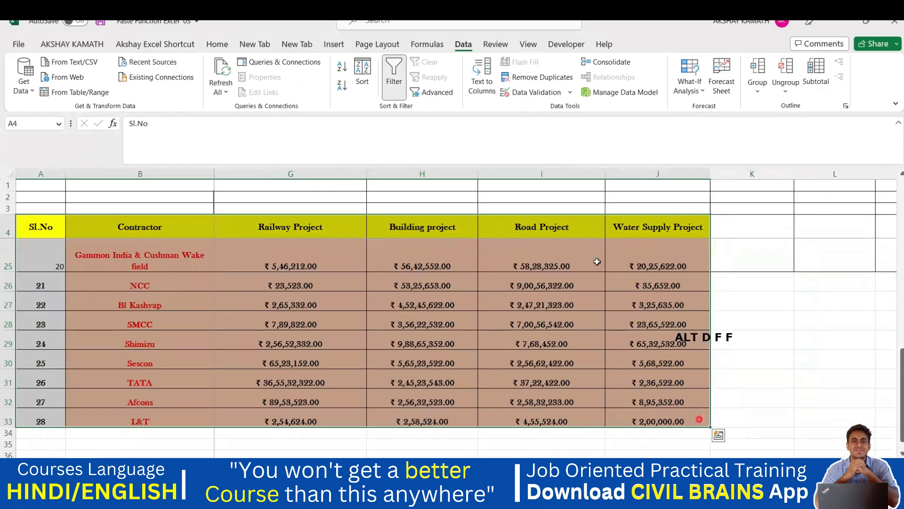
double_click(464, 45)
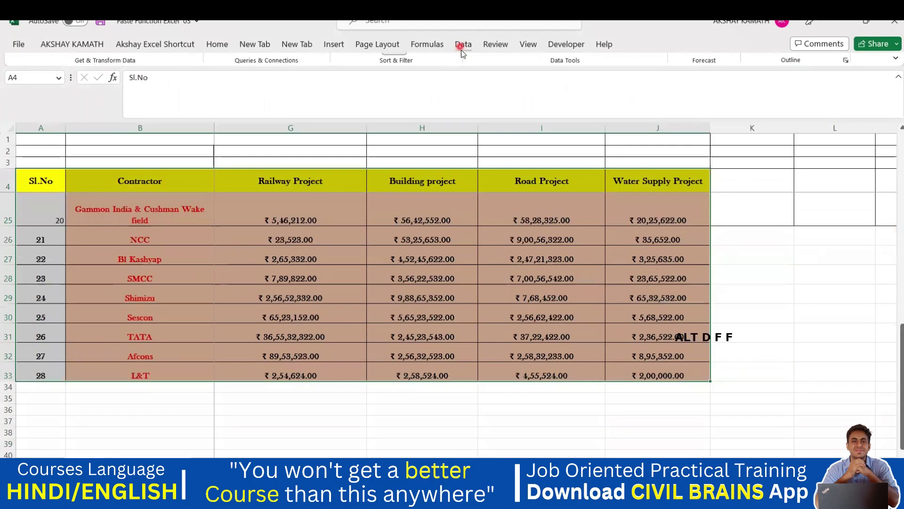
left_click(463, 45)
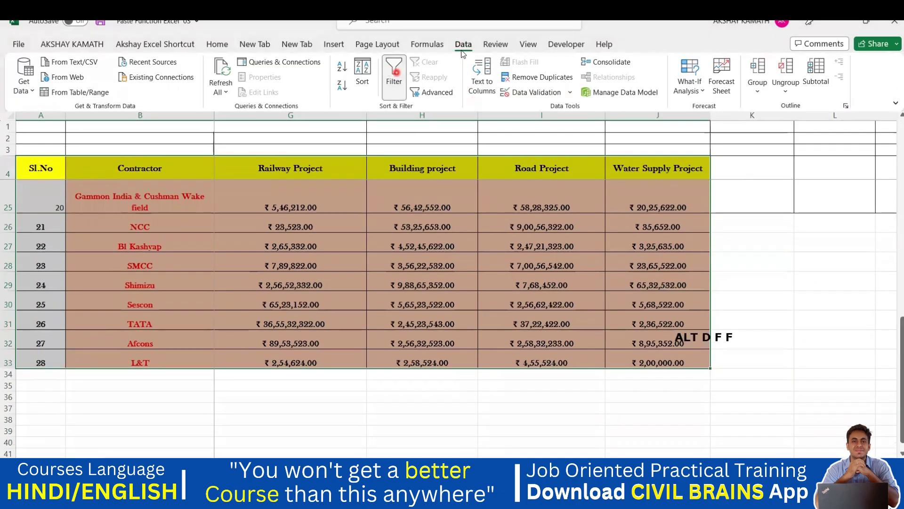
left_click(396, 72)
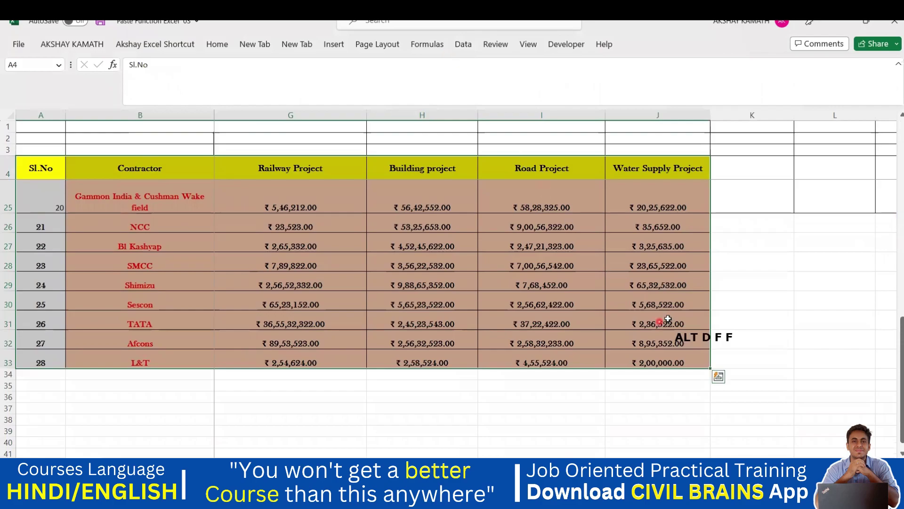
- Reselect the Project Cost table from row 4 down to row 33
scroll(717, 374, "up", 2)
left_click(741, 313)
scroll(741, 312, "up", 5)
scroll(607, 180, "up", 1)
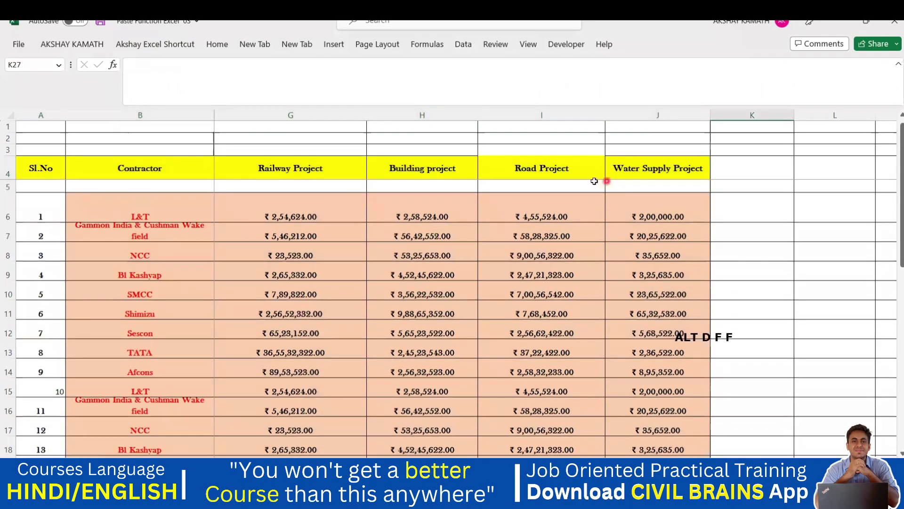
left_click_drag(40, 168, 140, 170)
left_click_drag(320, 201, 805, 390)
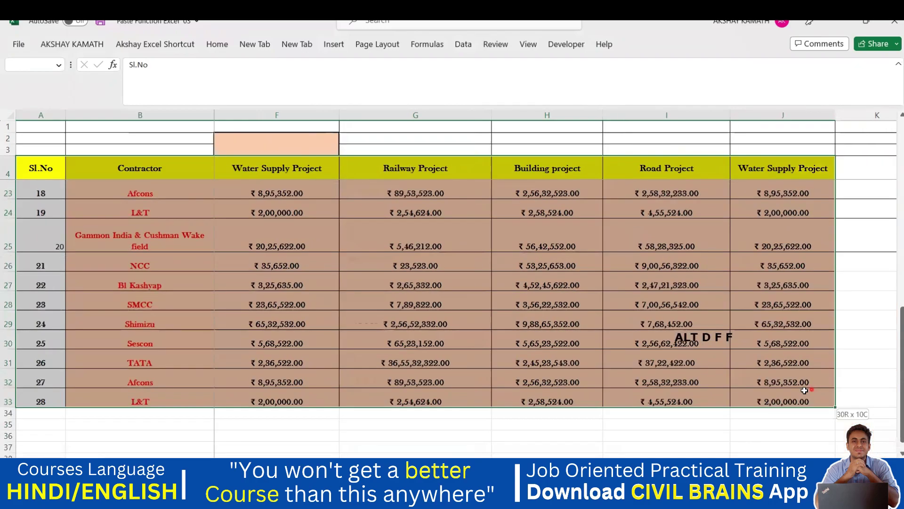
- Apply Data > Filter so every row-4 header gets a dropdown arrow
left_click_drag(762, 346, 762, 346)
left_click(463, 45)
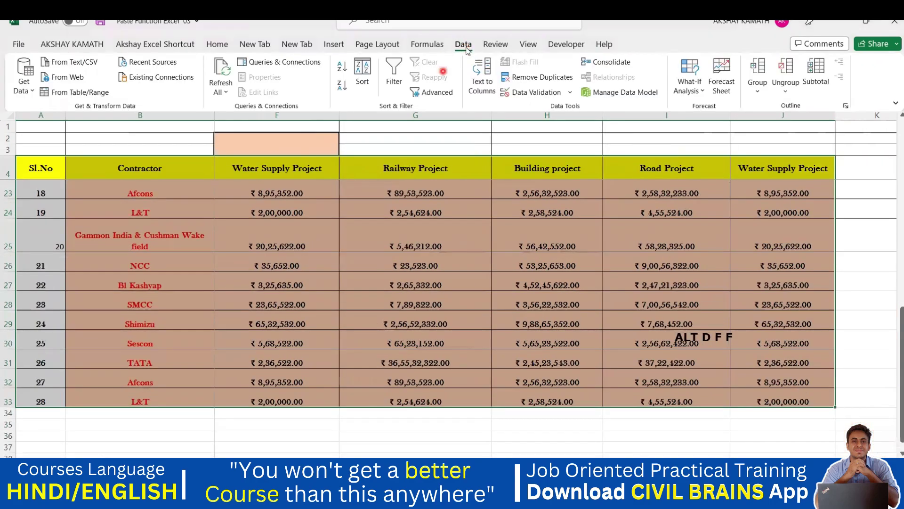
left_click(395, 67)
left_click(508, 249)
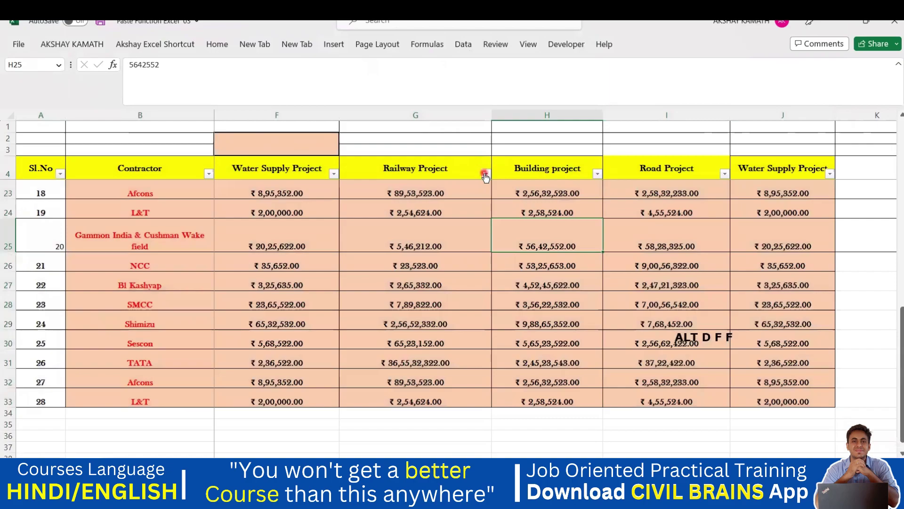
- Inspect the filtered header row by selecting it and the blank row beneath
scroll(438, 292, "up", 6)
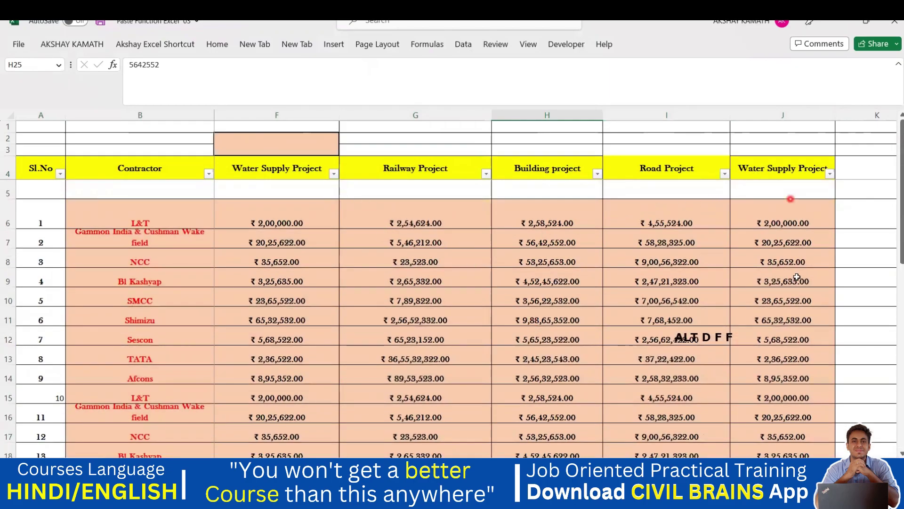
scroll(461, 373, "left", 3)
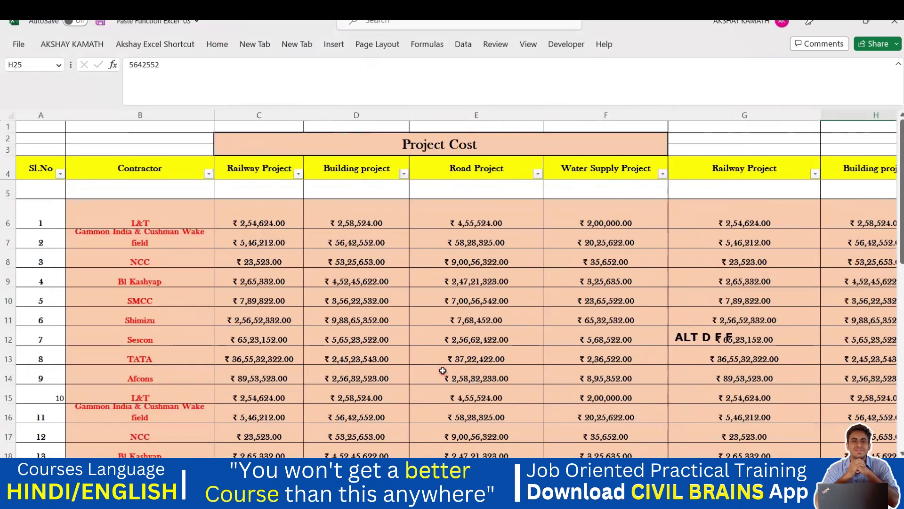
scroll(443, 371, "down", 4)
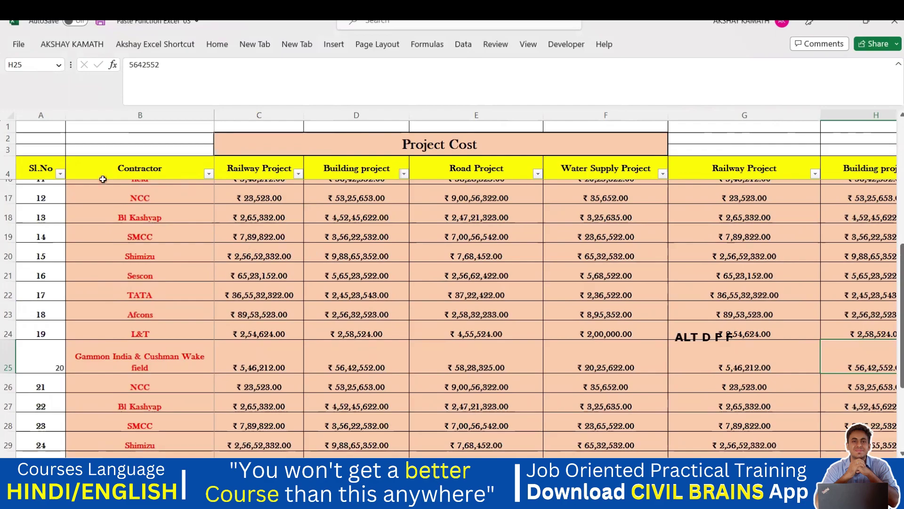
scroll(159, 245, "up", 4)
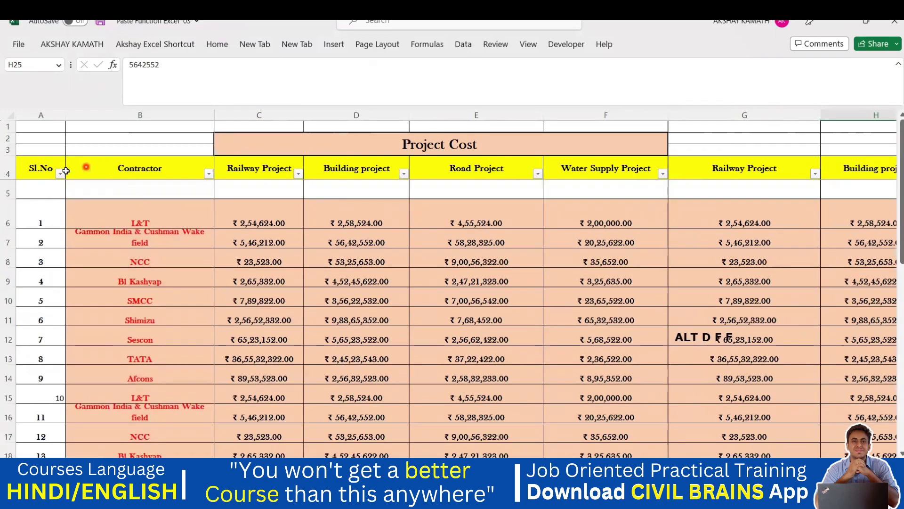
left_click_drag(61, 170, 650, 171)
left_click(178, 230)
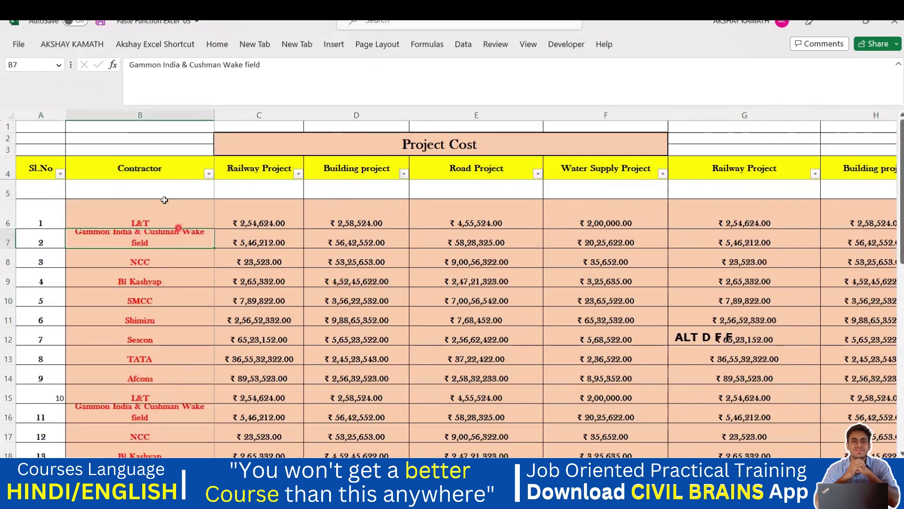
left_click_drag(136, 169, 612, 189)
left_click(240, 185)
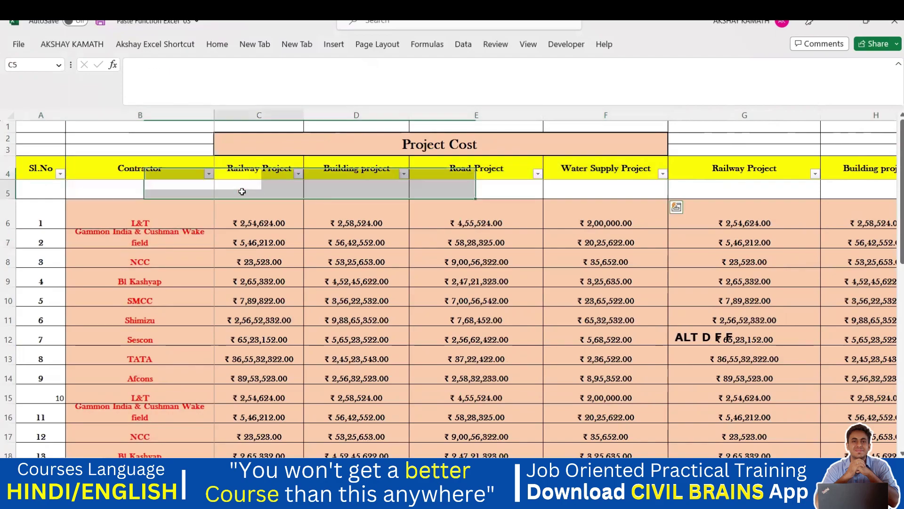
left_click(269, 185)
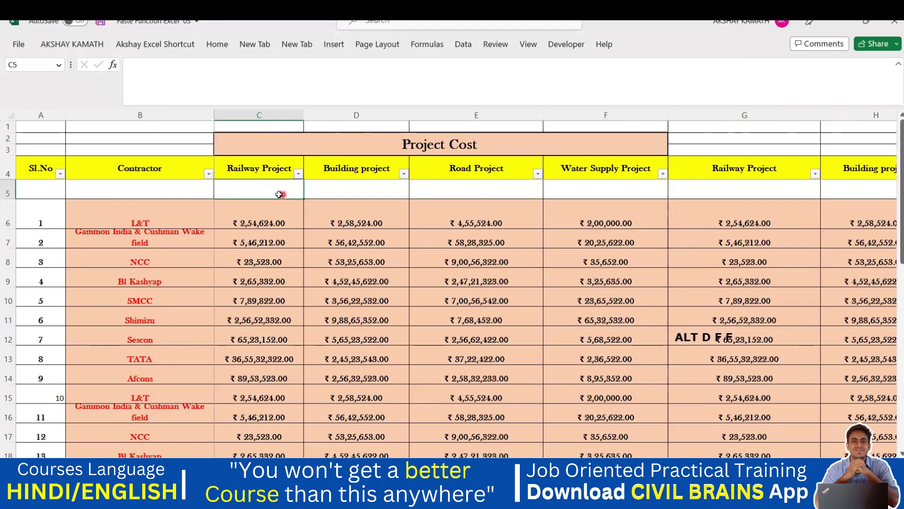
- Select the first ten contractor names and the blank cells under Contractor and Railway Project
left_click_drag(146, 221, 141, 398)
left_click(266, 209)
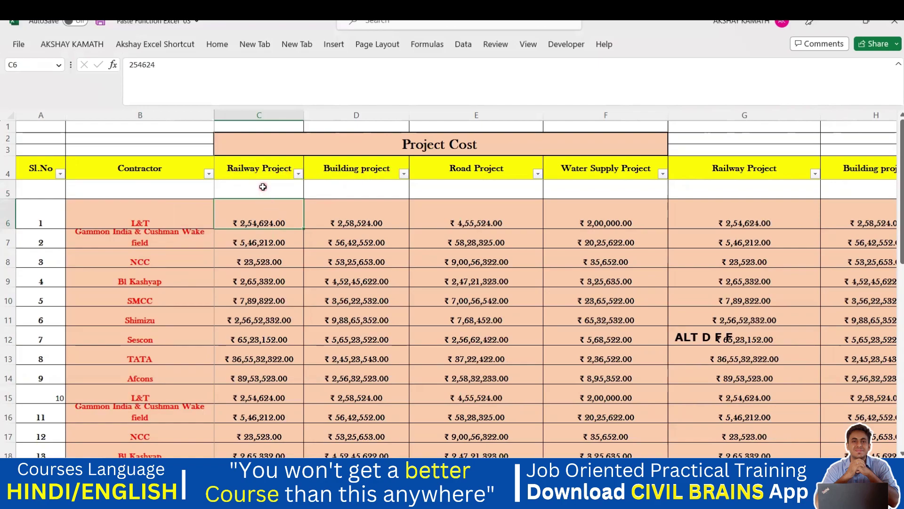
left_click(201, 193)
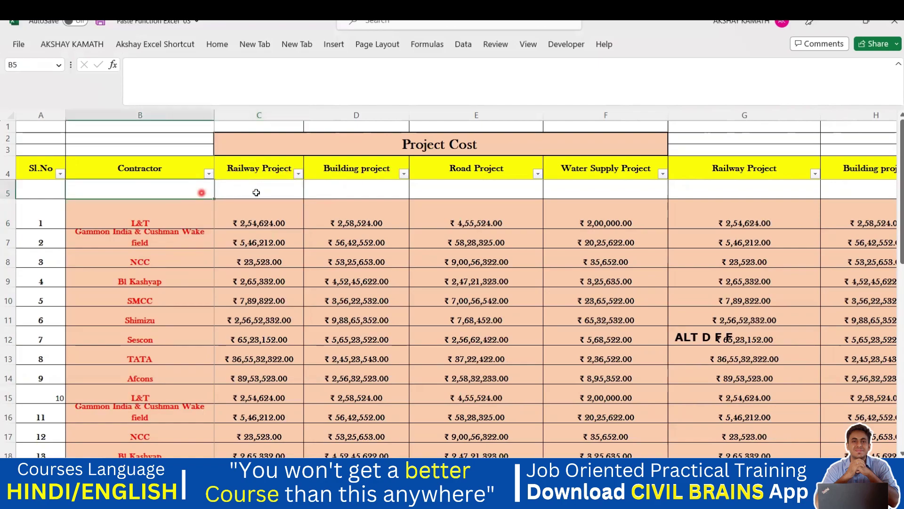
left_click(256, 192)
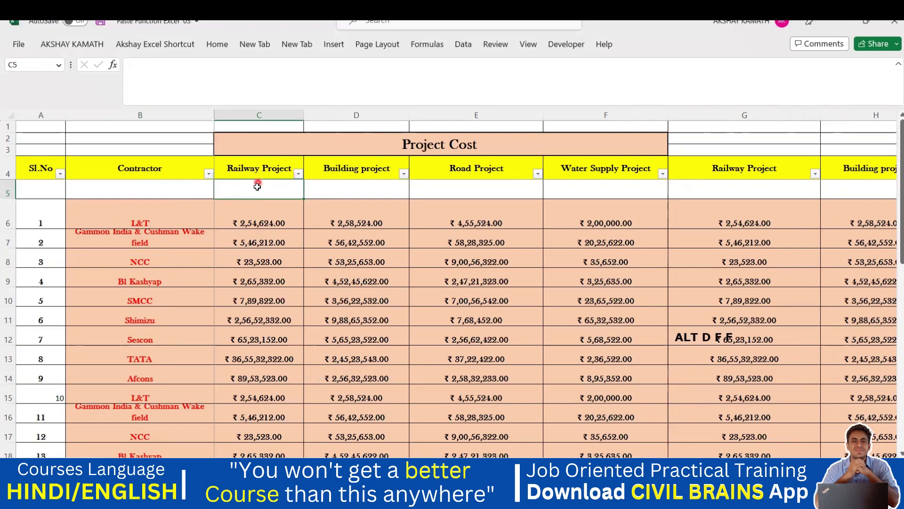
left_click(257, 189)
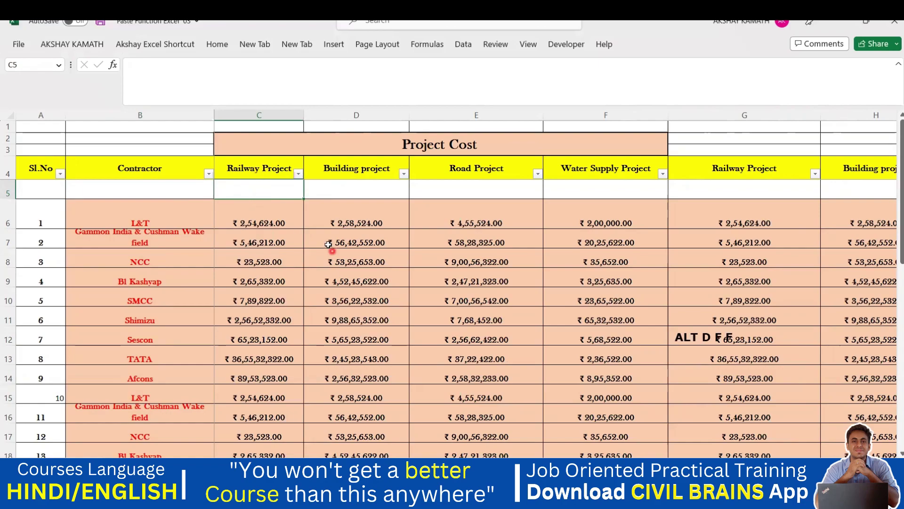
- Choose View > Freeze Panes > Unfreeze Panes, then scroll to confirm the headings move
left_click(527, 44)
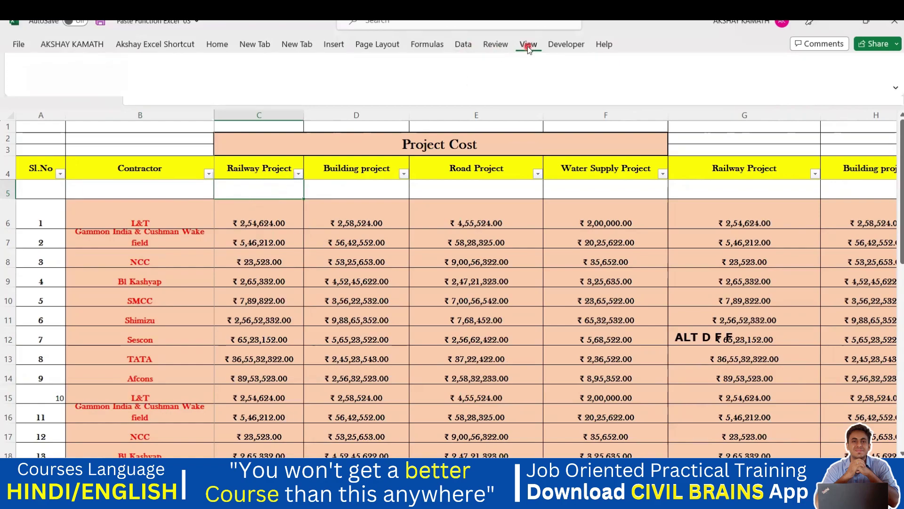
left_click(566, 80)
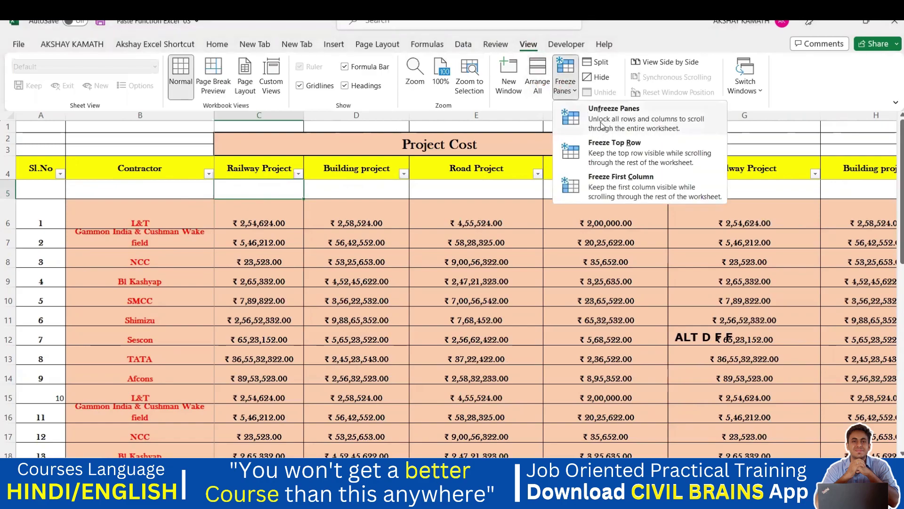
left_click(613, 121)
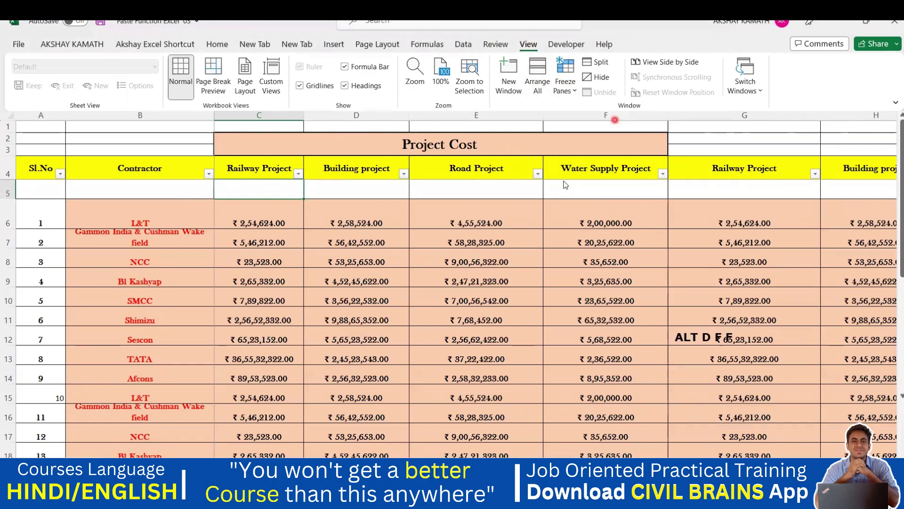
scroll(547, 308, "down", 2)
scroll(548, 308, "down", 6)
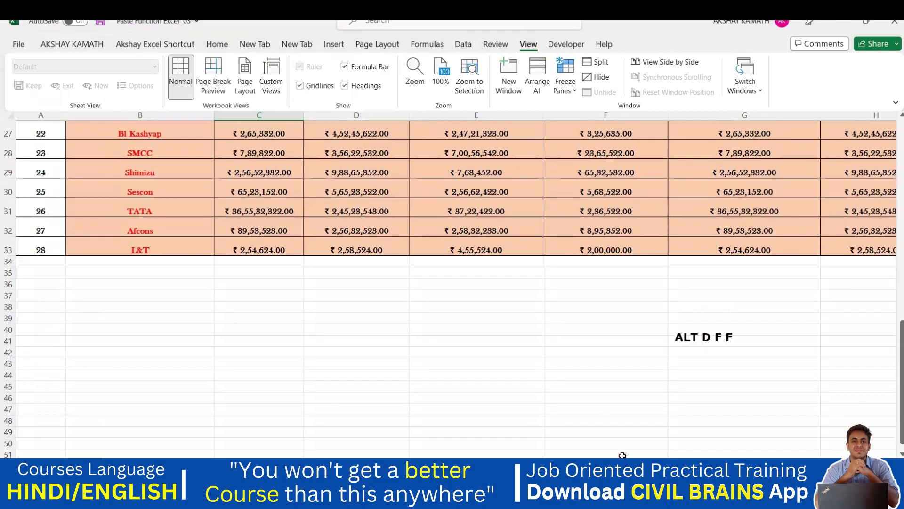
scroll(683, 412, "right", 5)
scroll(683, 412, "up", 5)
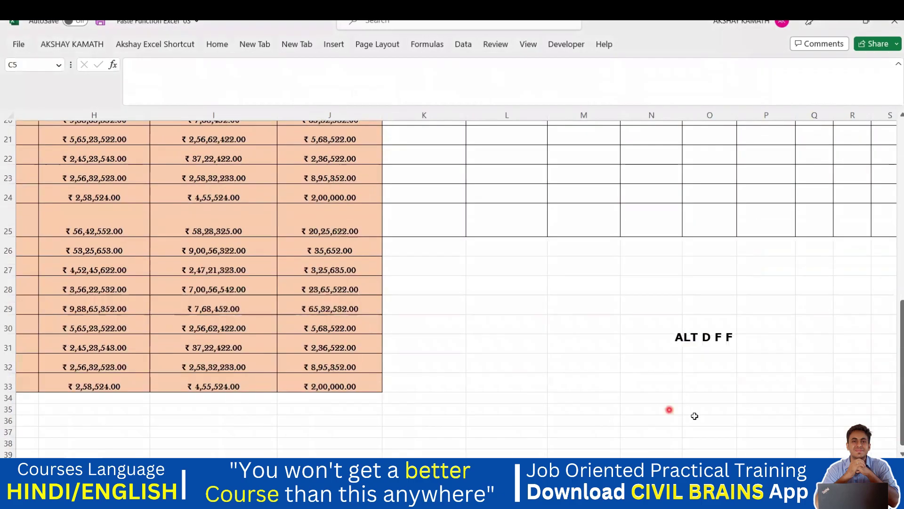
scroll(566, 428, "left", 5)
scroll(520, 333, "up", 3)
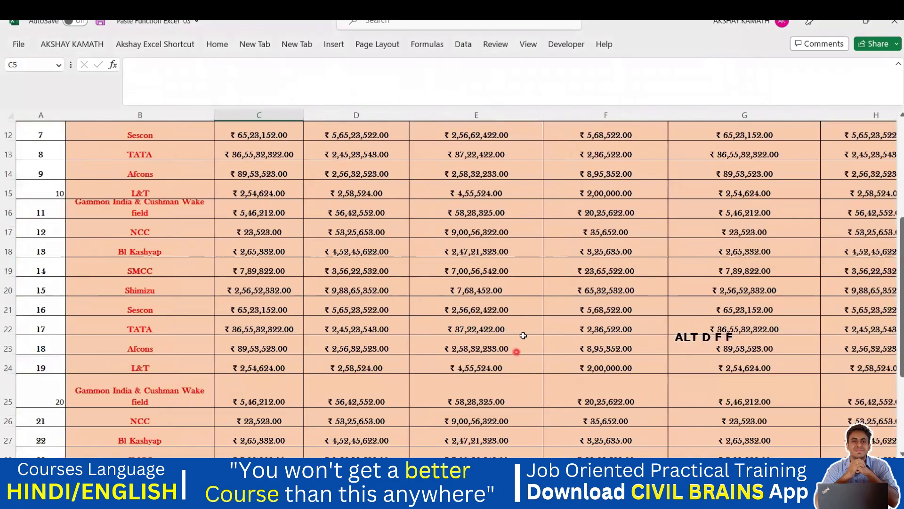
scroll(525, 334, "up", 1)
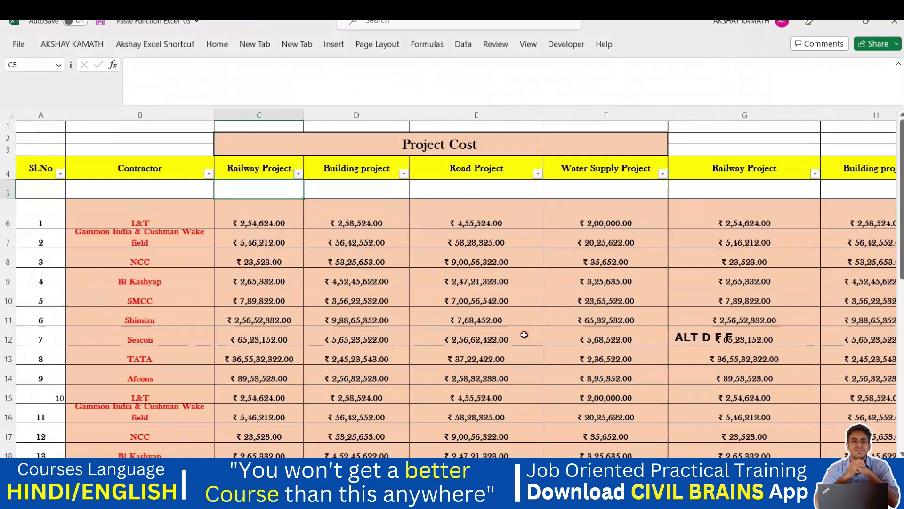